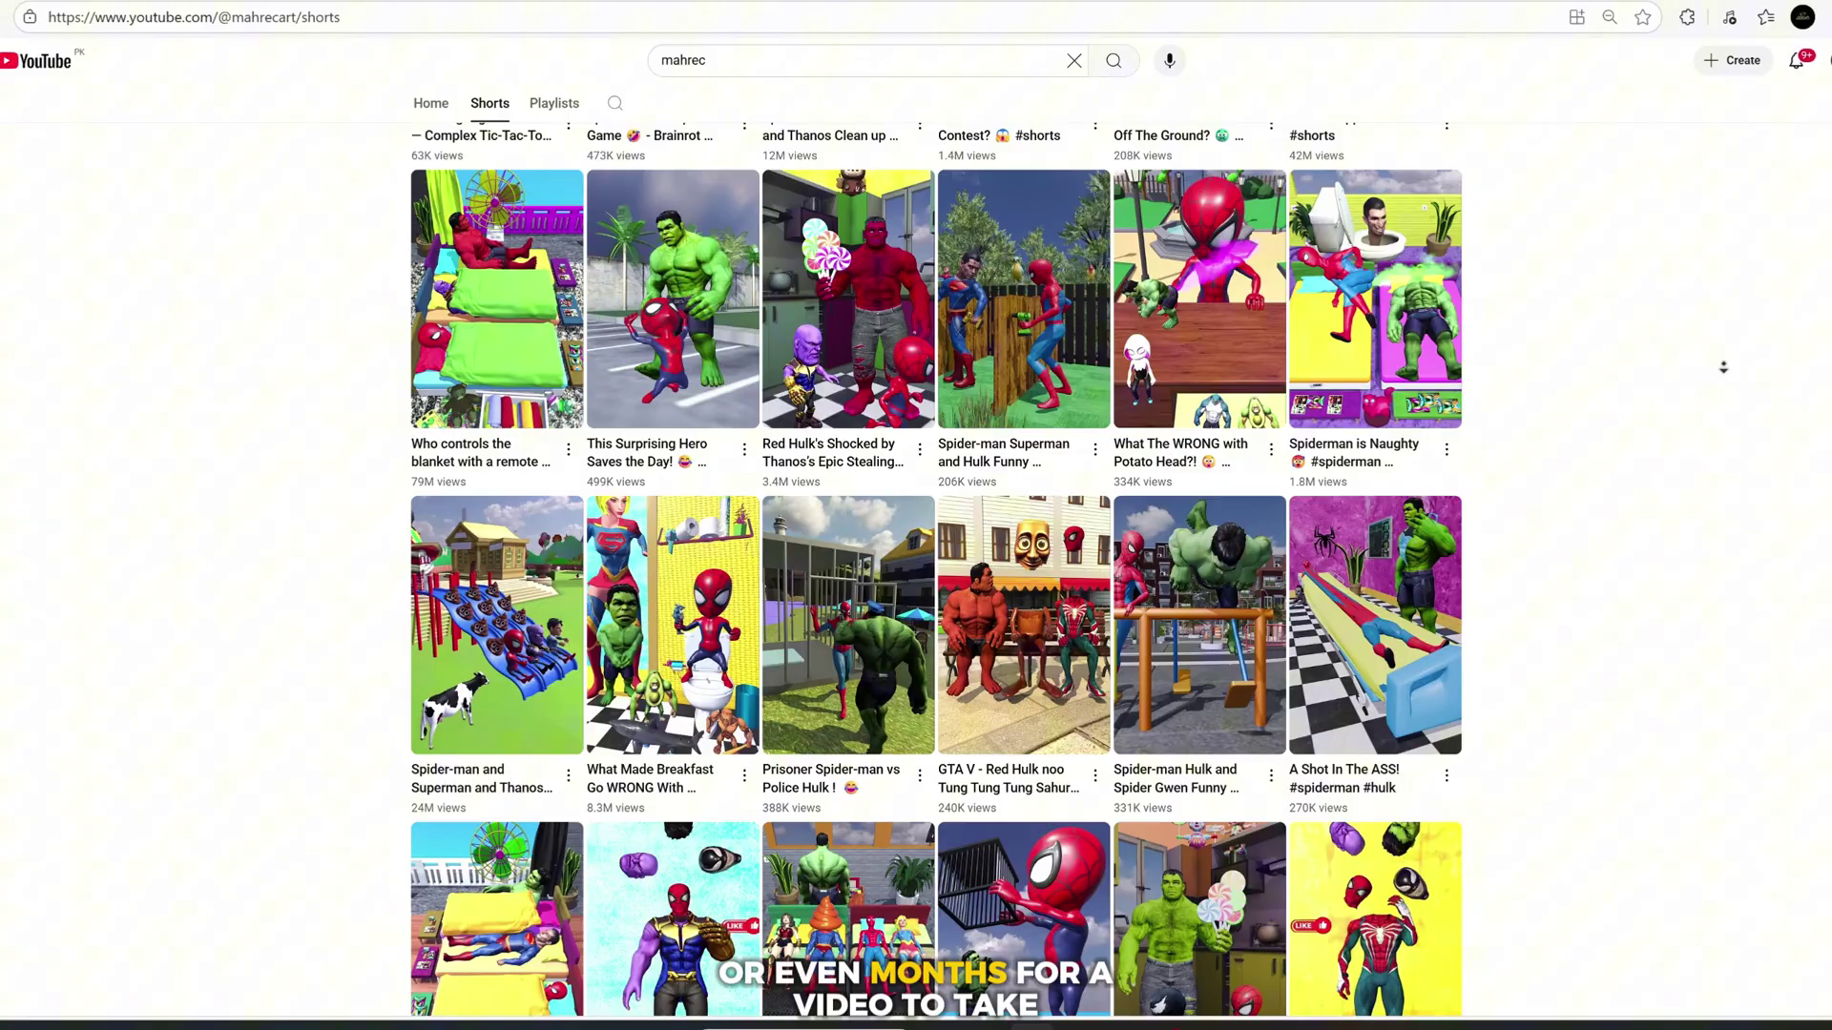
scroll(1724, 368, "down", 1)
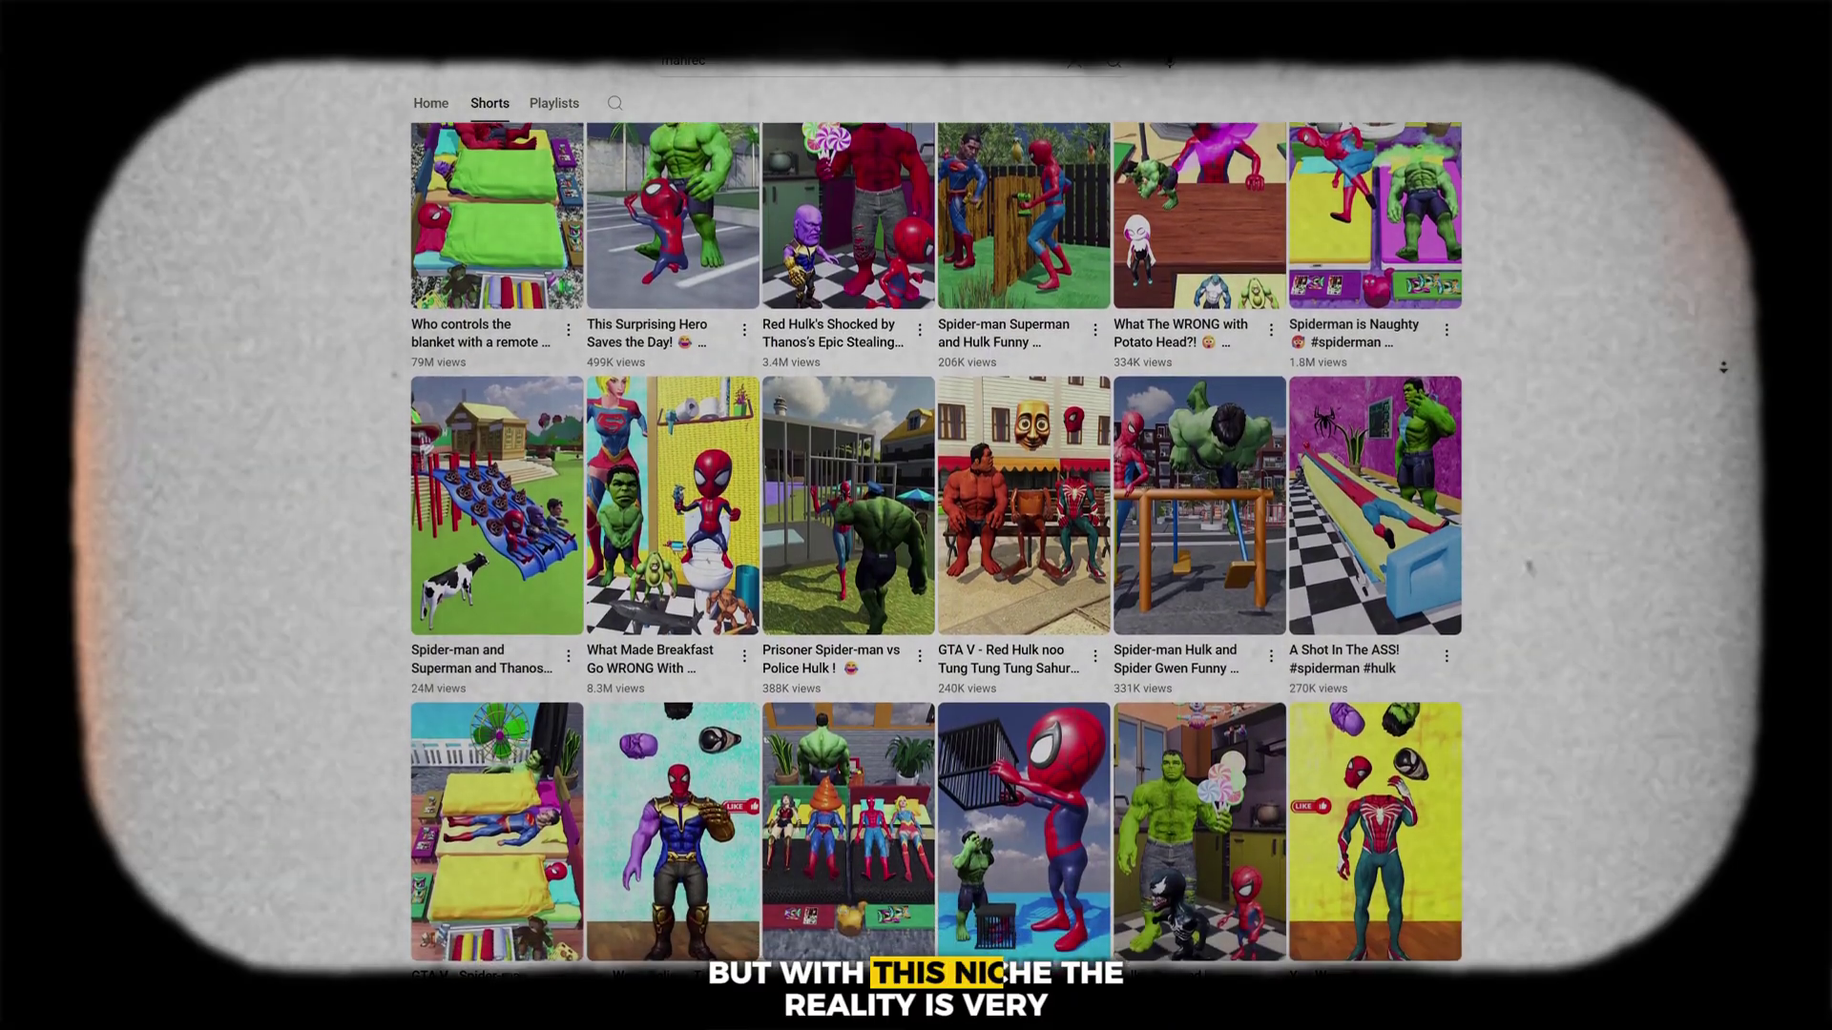
scroll(1724, 366, "down", 1)
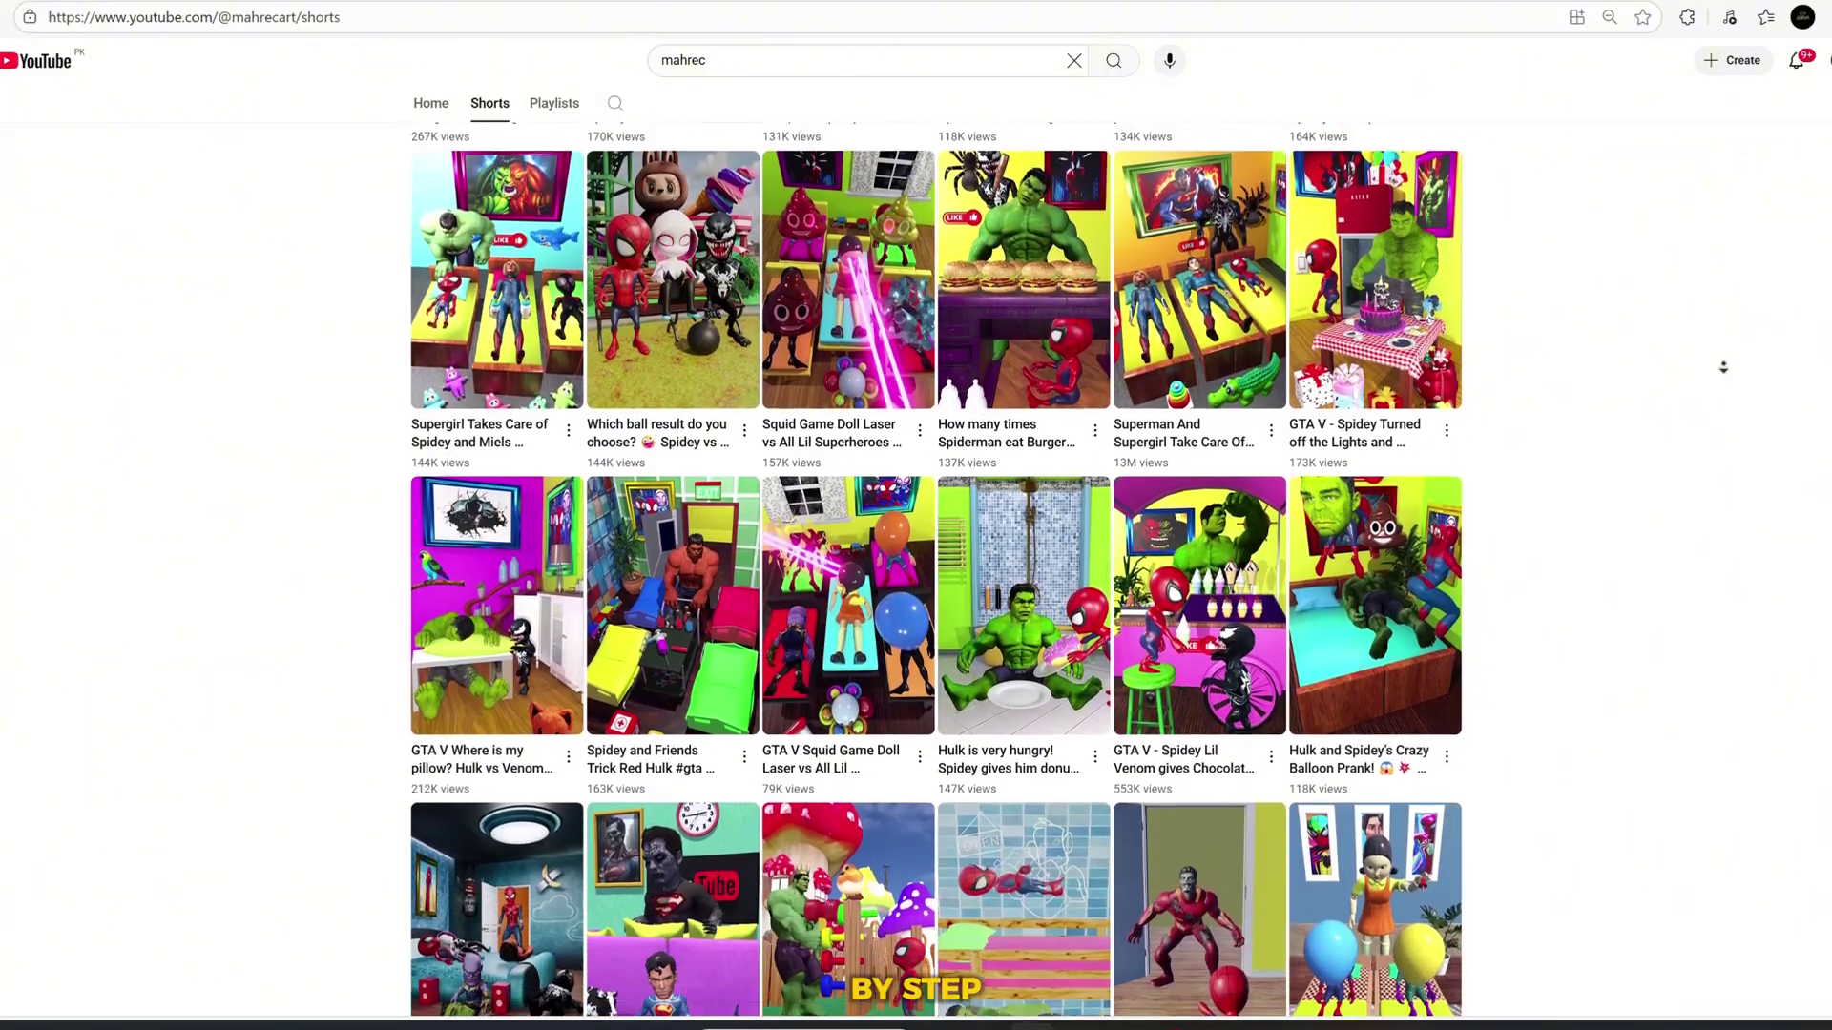
scroll(1723, 367, "down", 2)
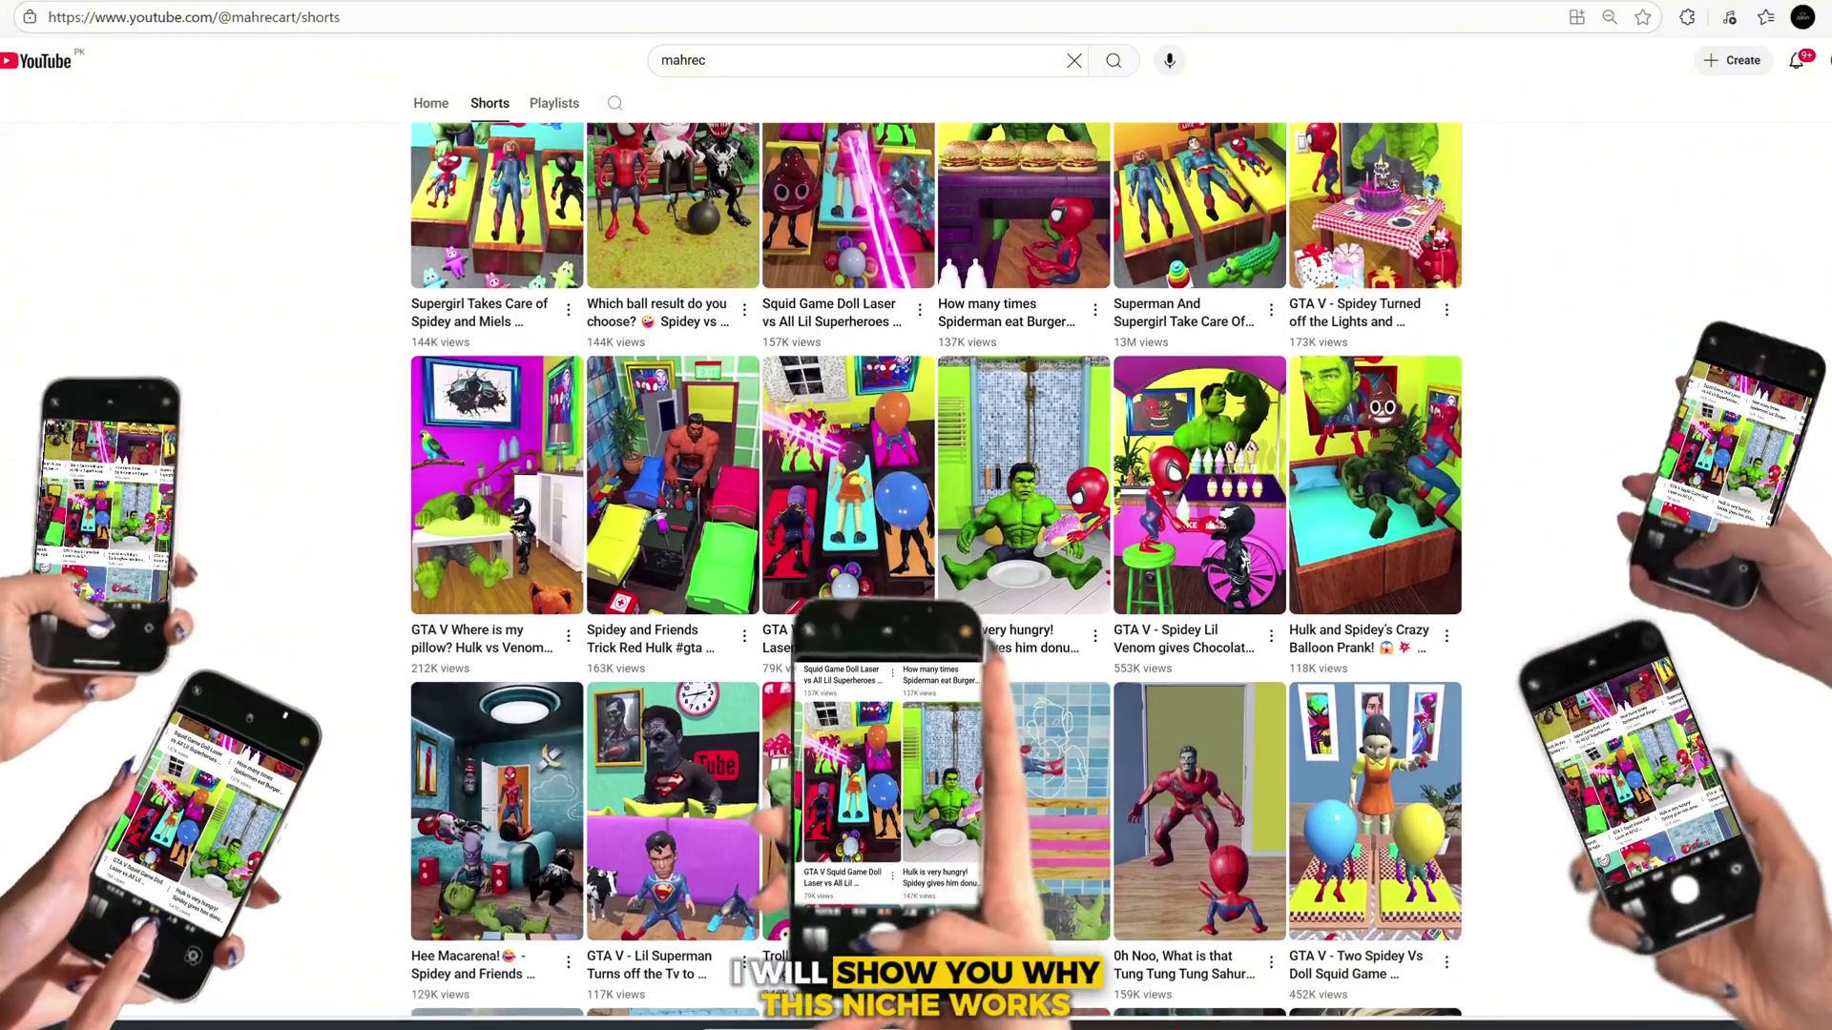
scroll(1723, 368, "down", 1)
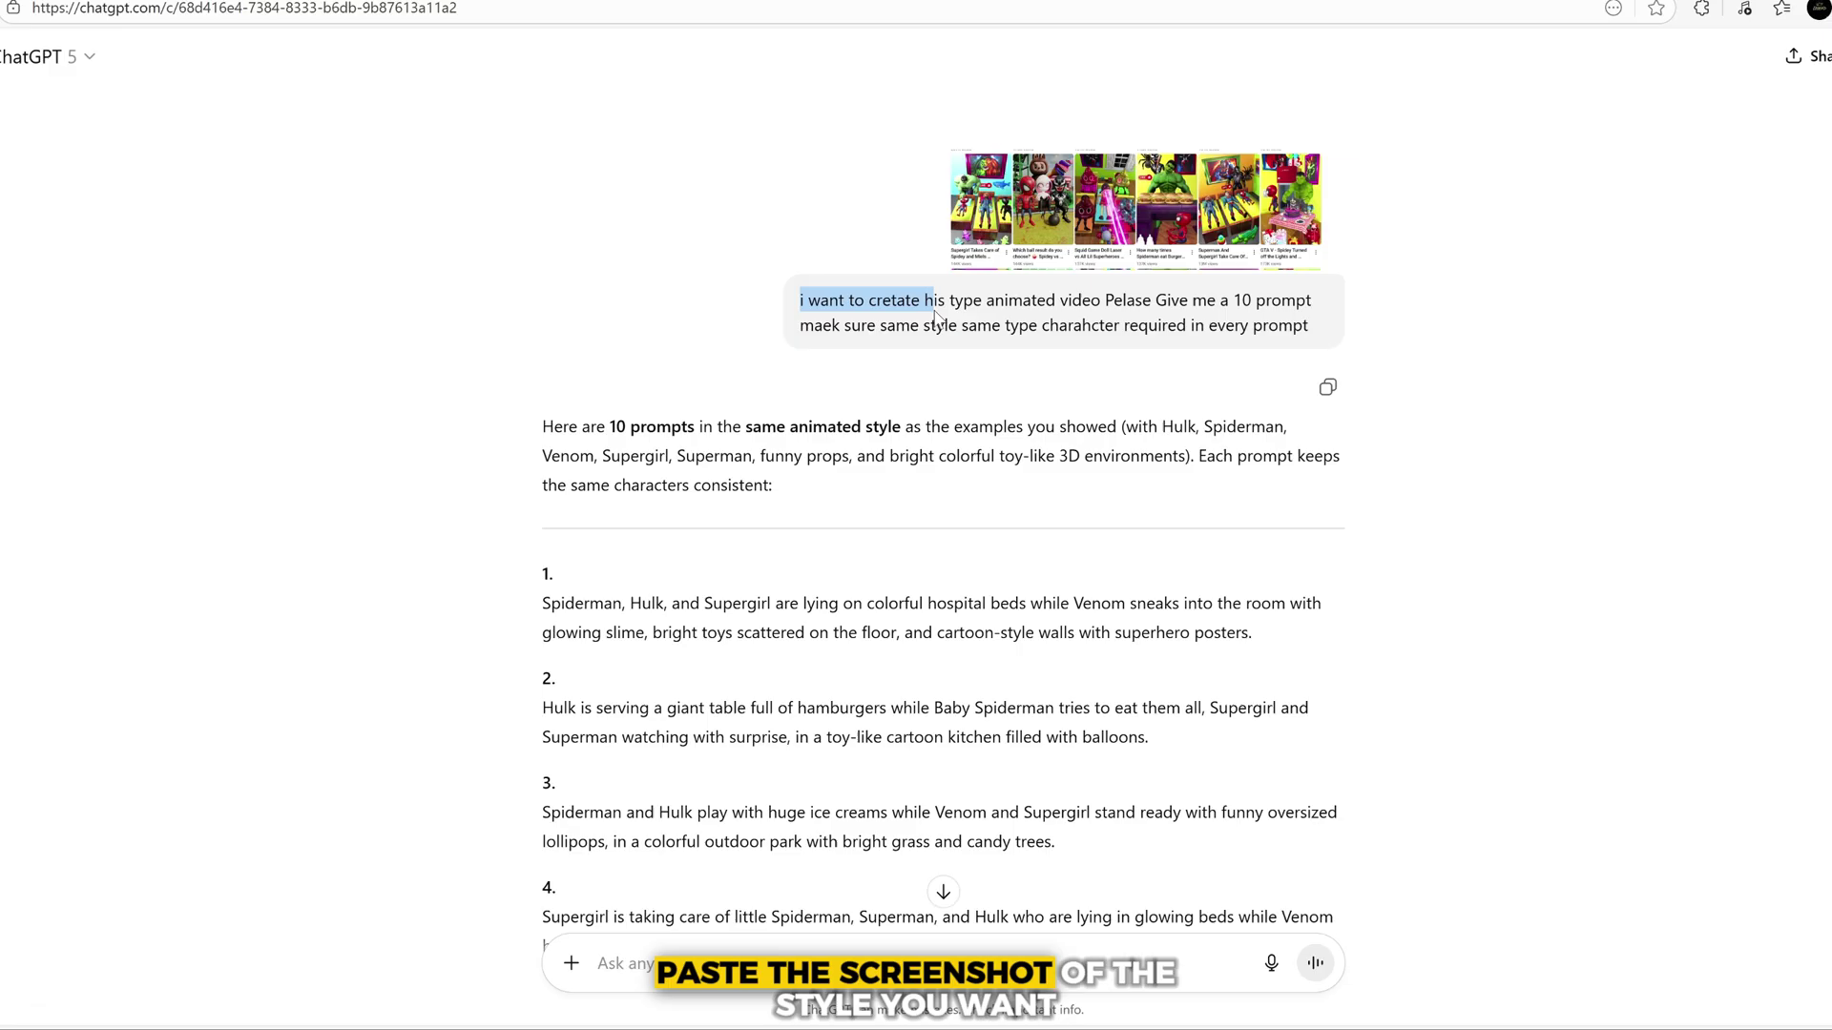
Step: Select the text of prompt 1, the Spiderman, Hulk and Supergirl hospital-bed scene
left_click_drag(1080, 320, 1387, 339)
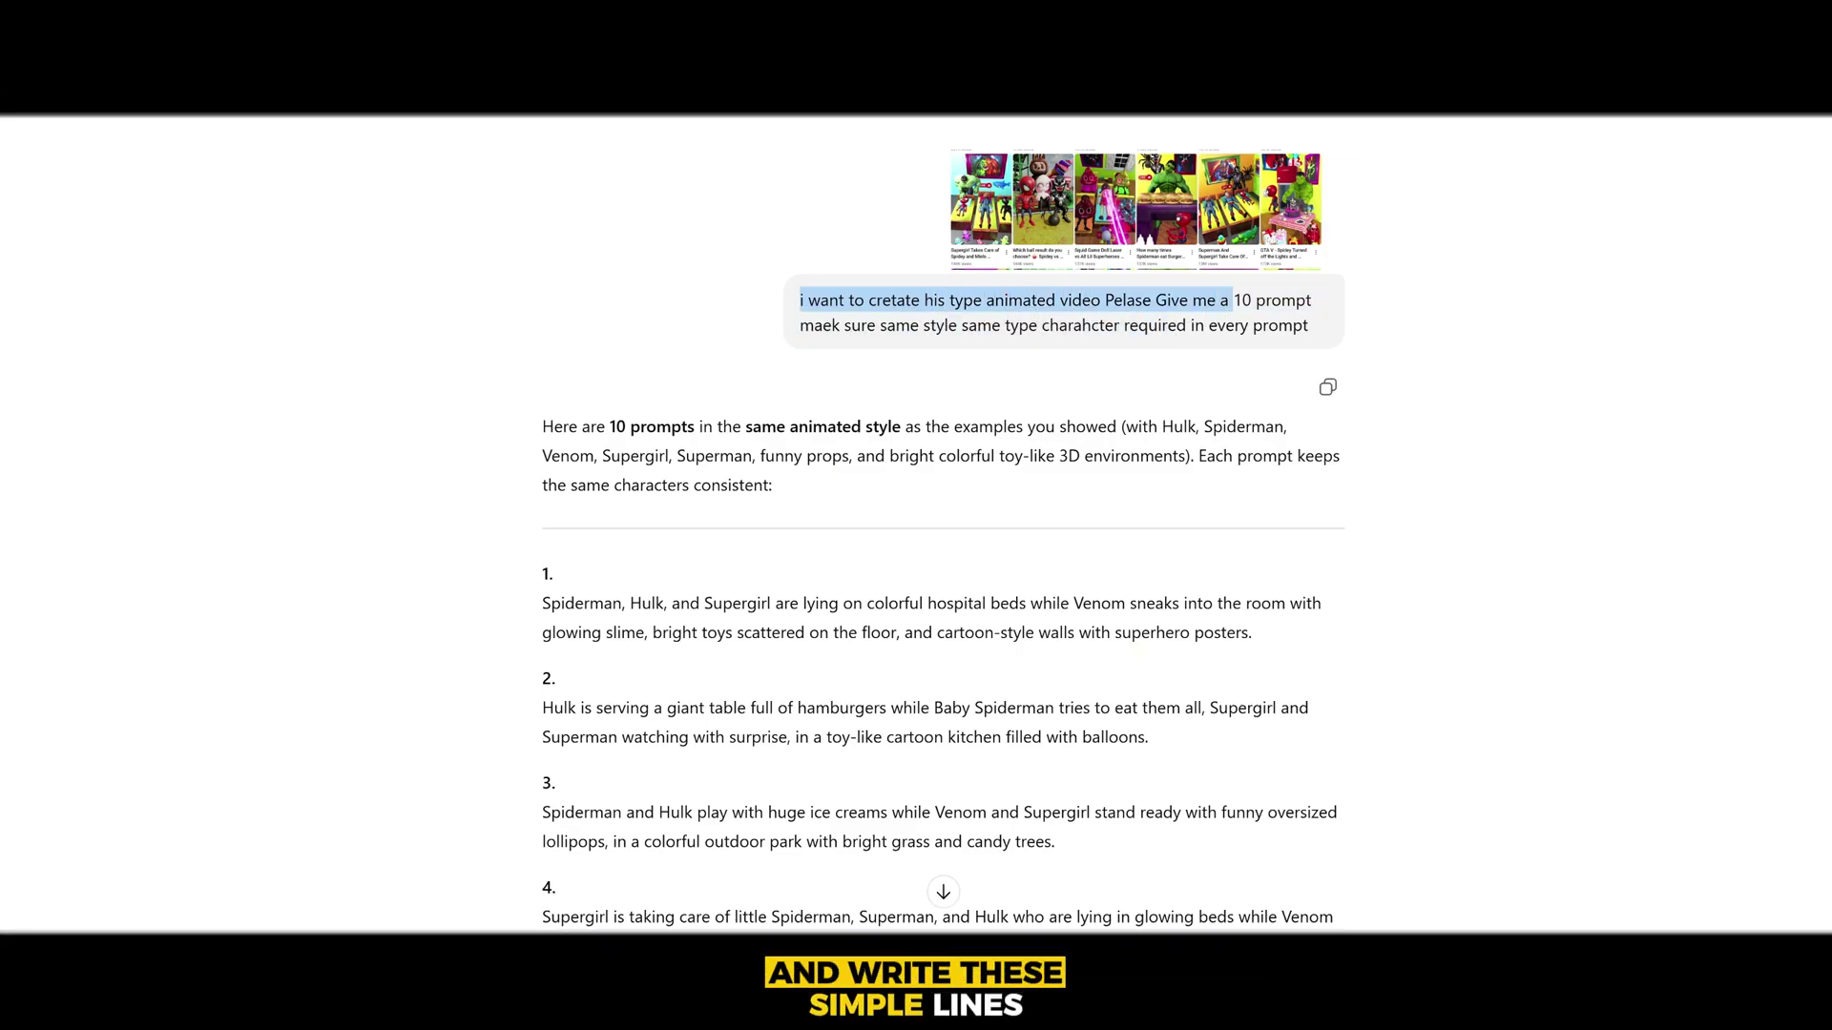
left_click(1582, 387)
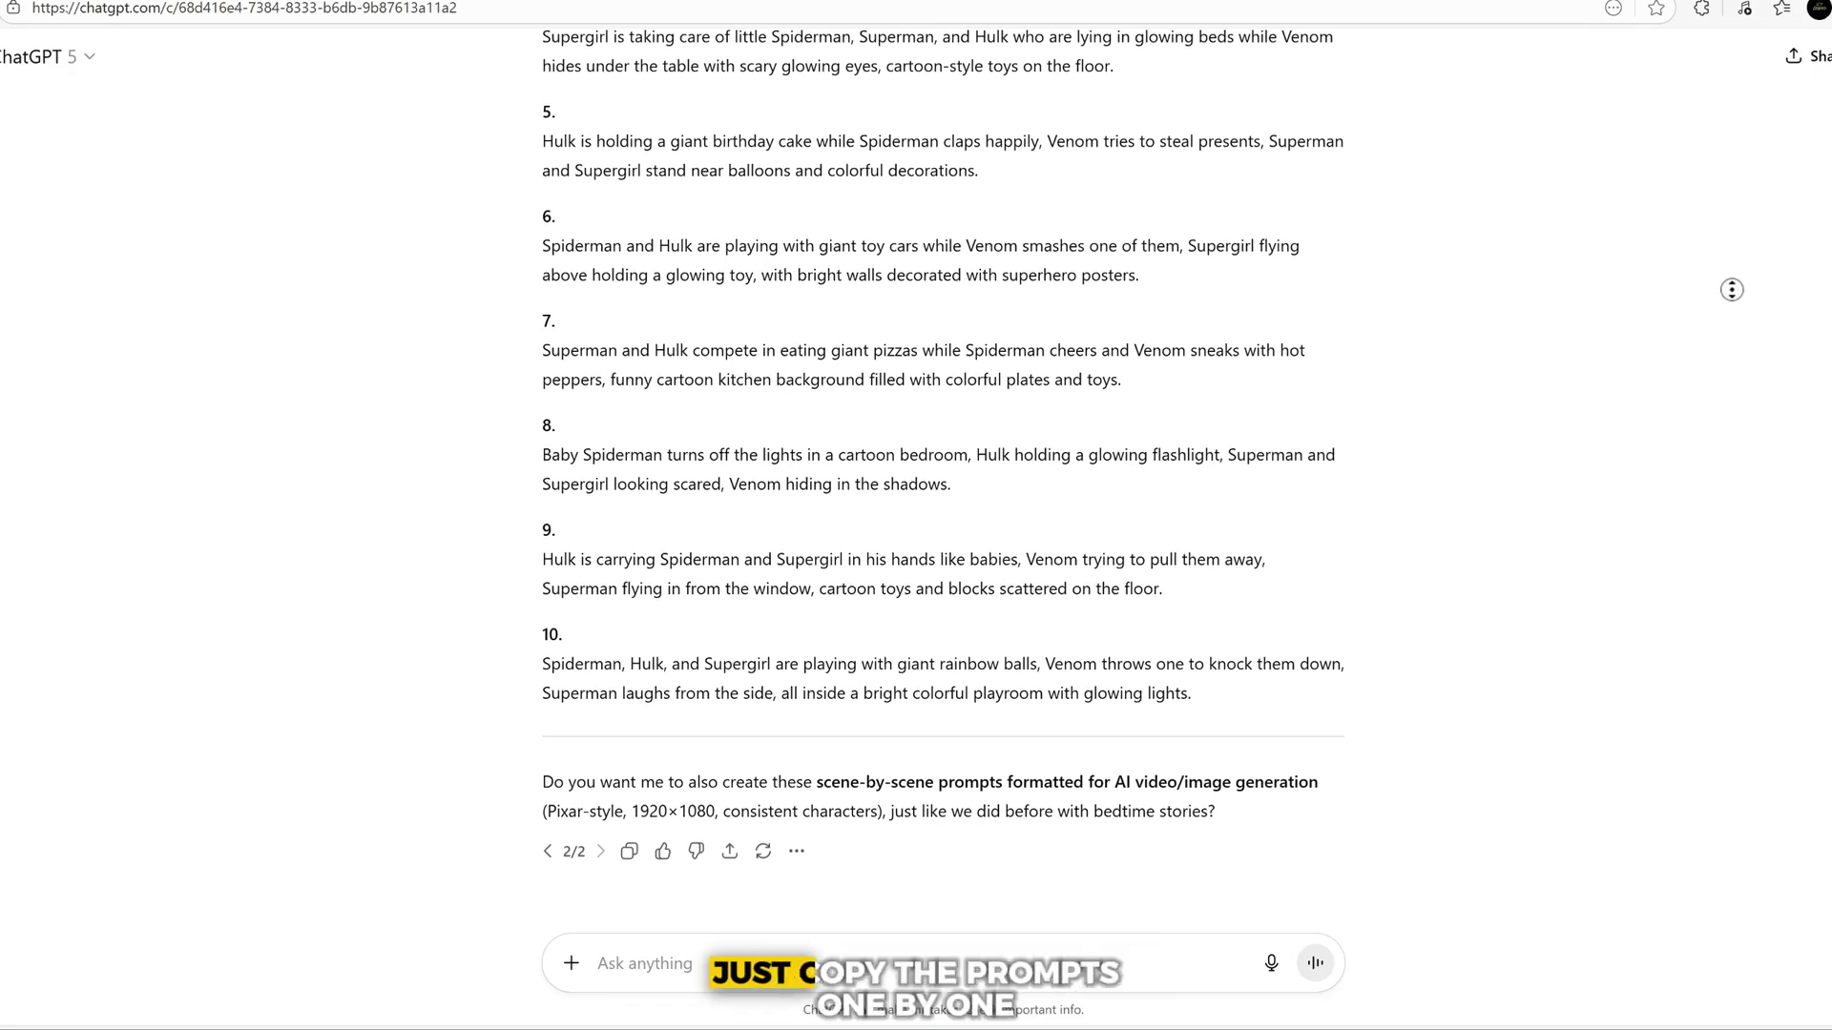
scroll(1743, 262, "up", 2)
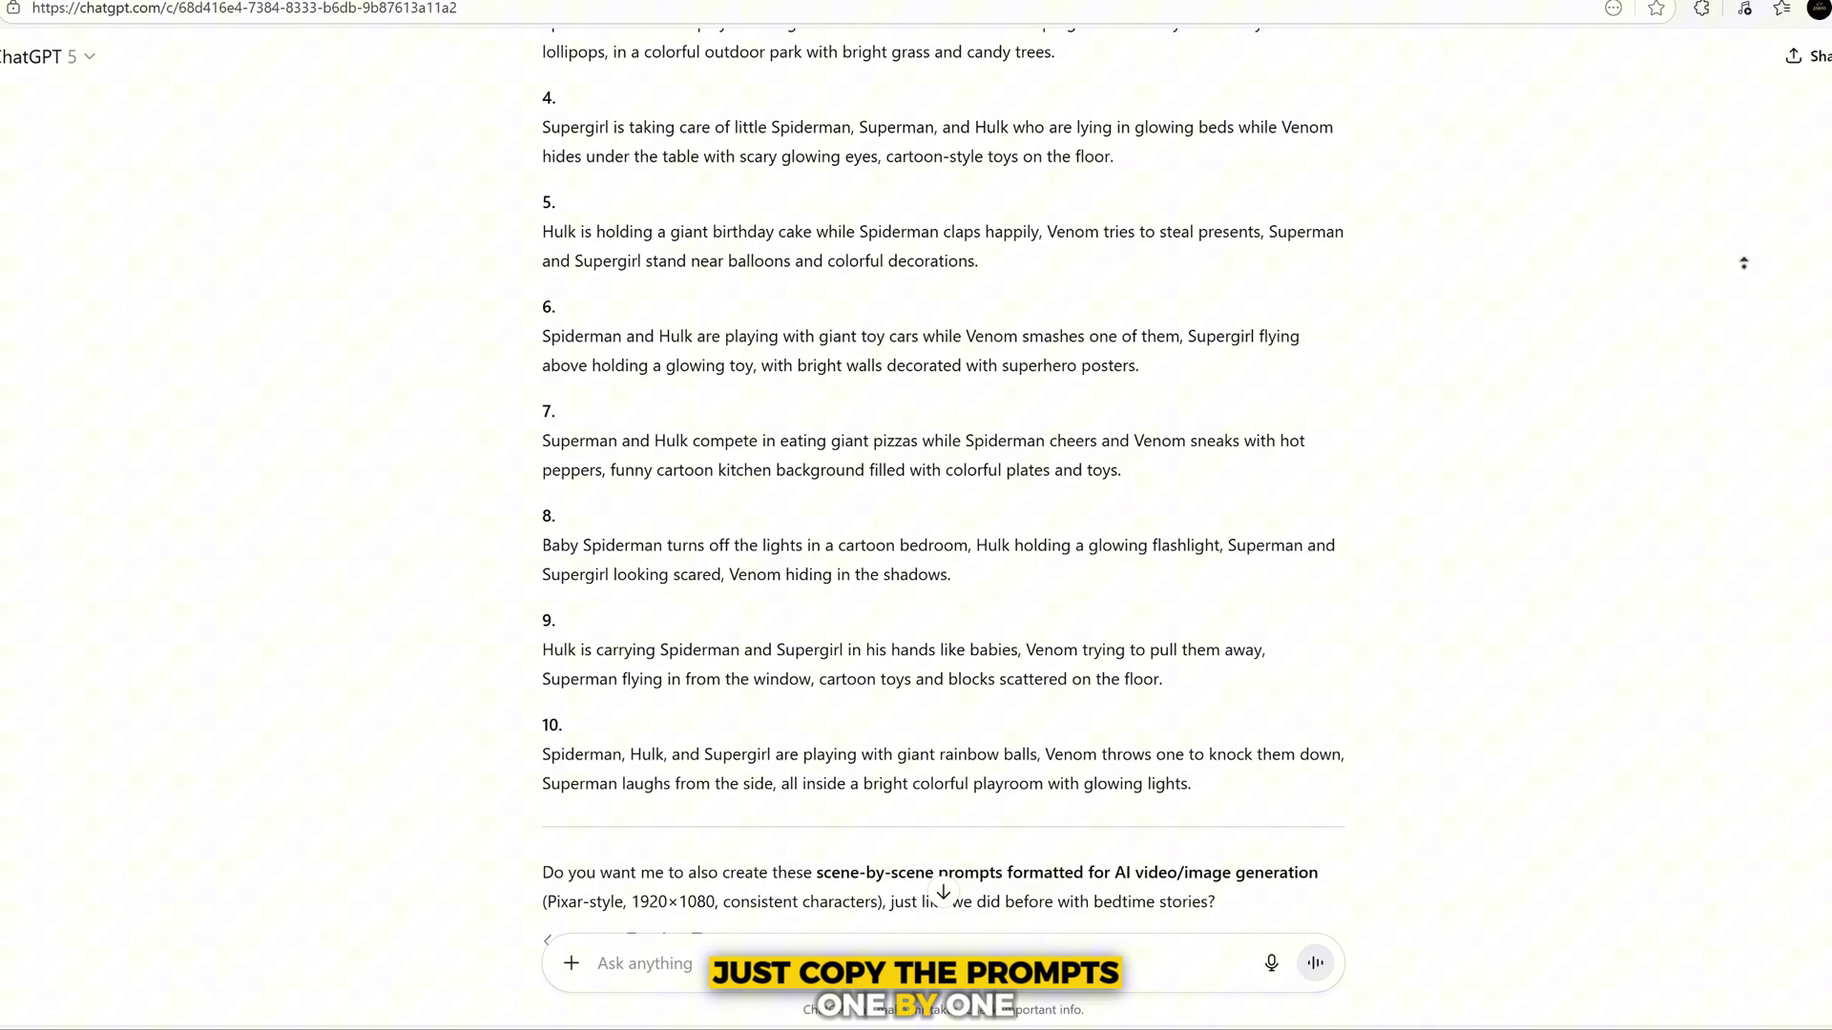
scroll(1743, 263, "up", 1)
scroll(1742, 263, "up", 2)
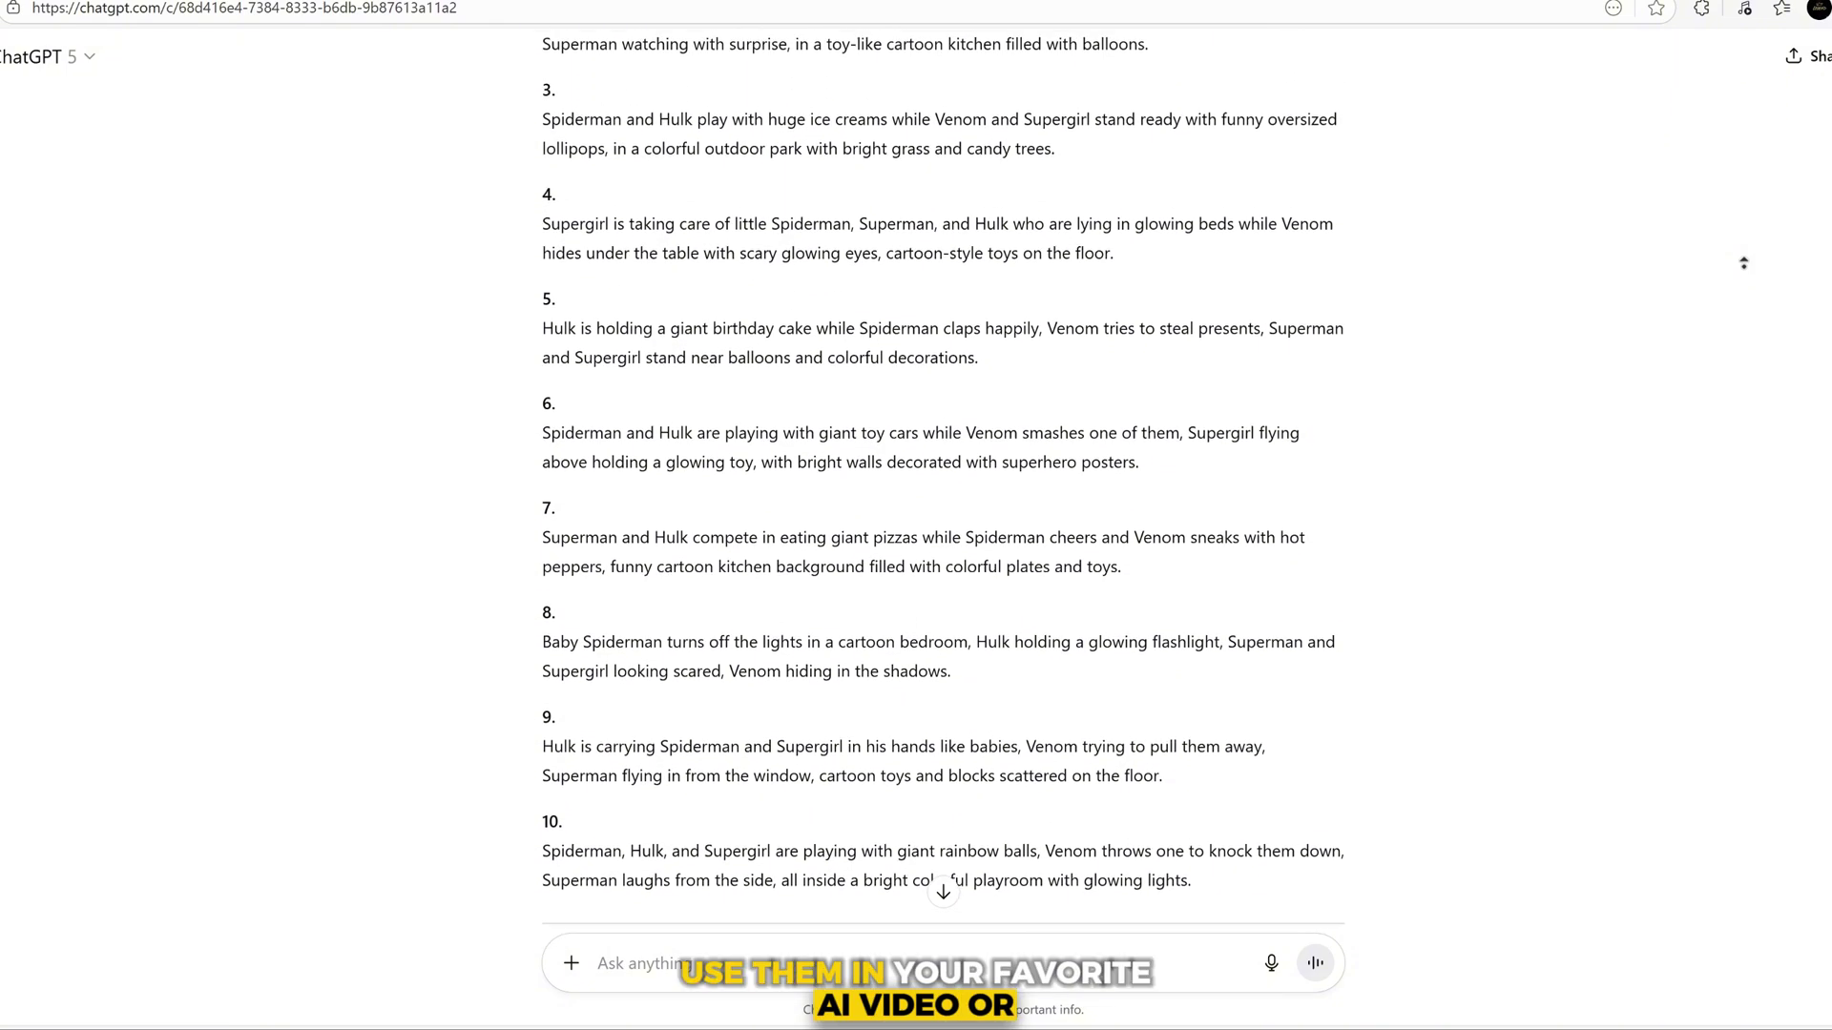
scroll(1743, 262, "up", 2)
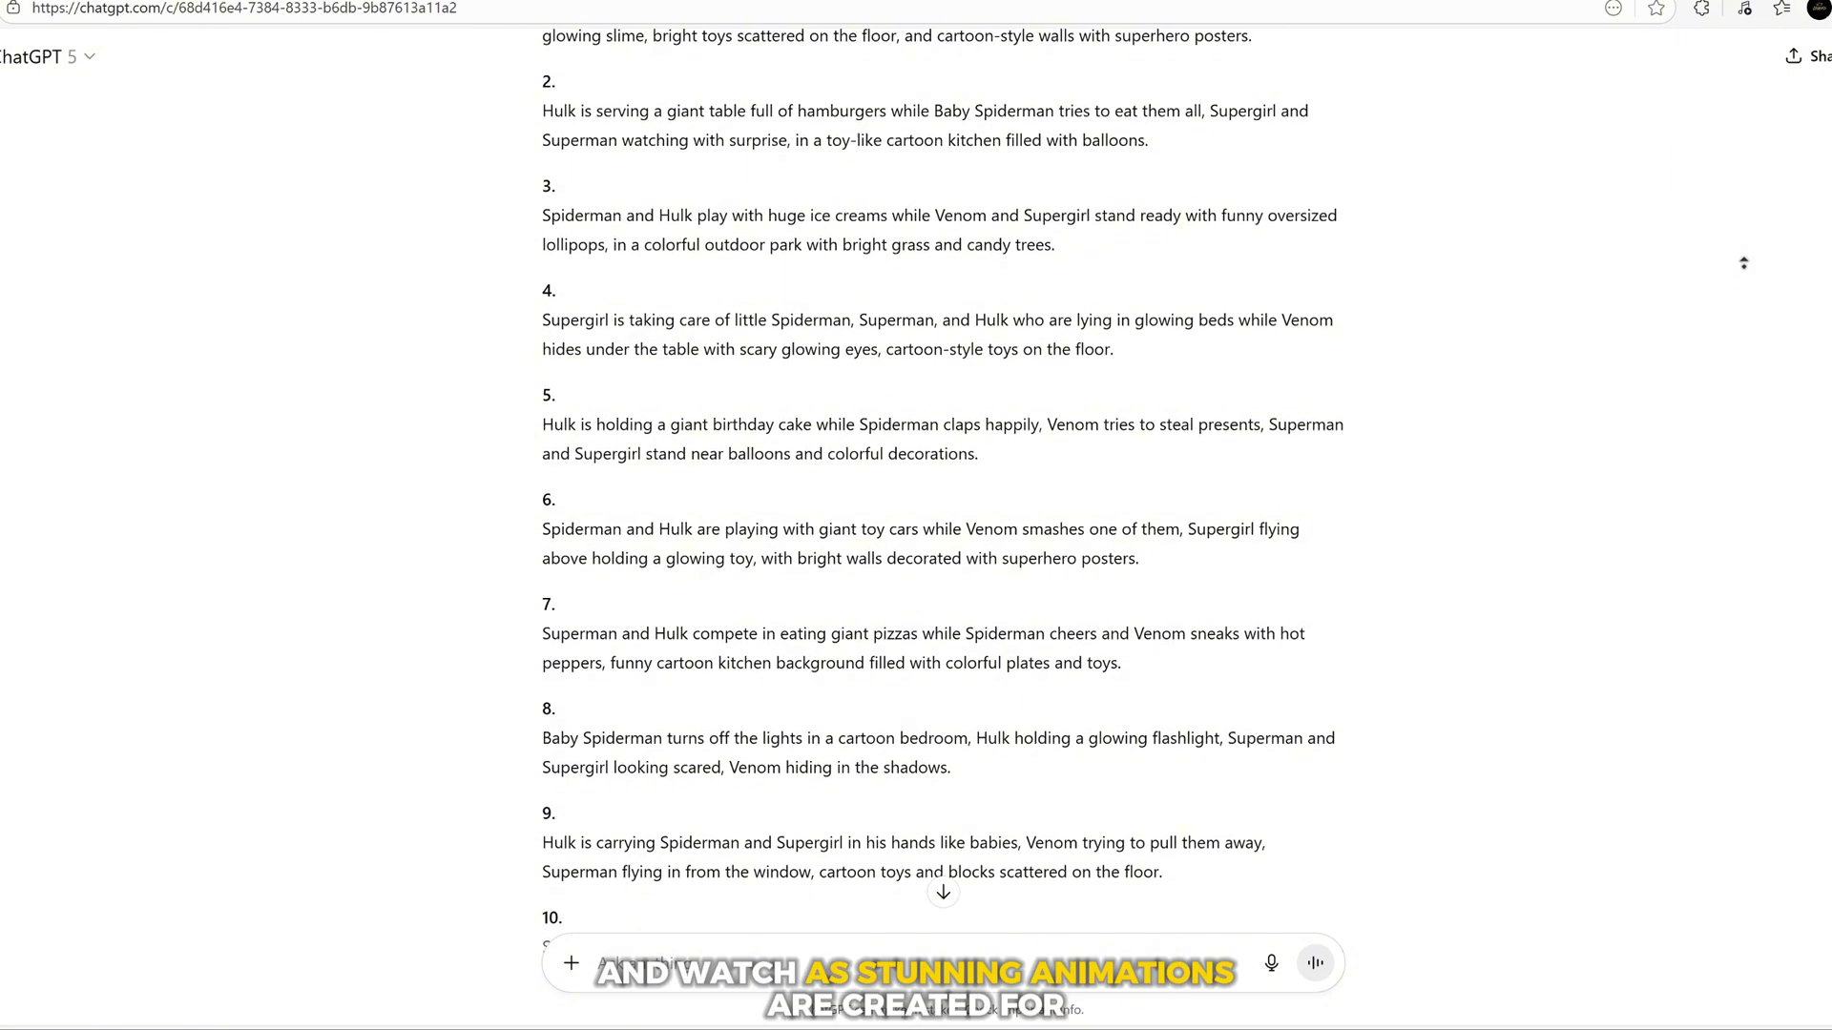
scroll(1743, 262, "up", 1)
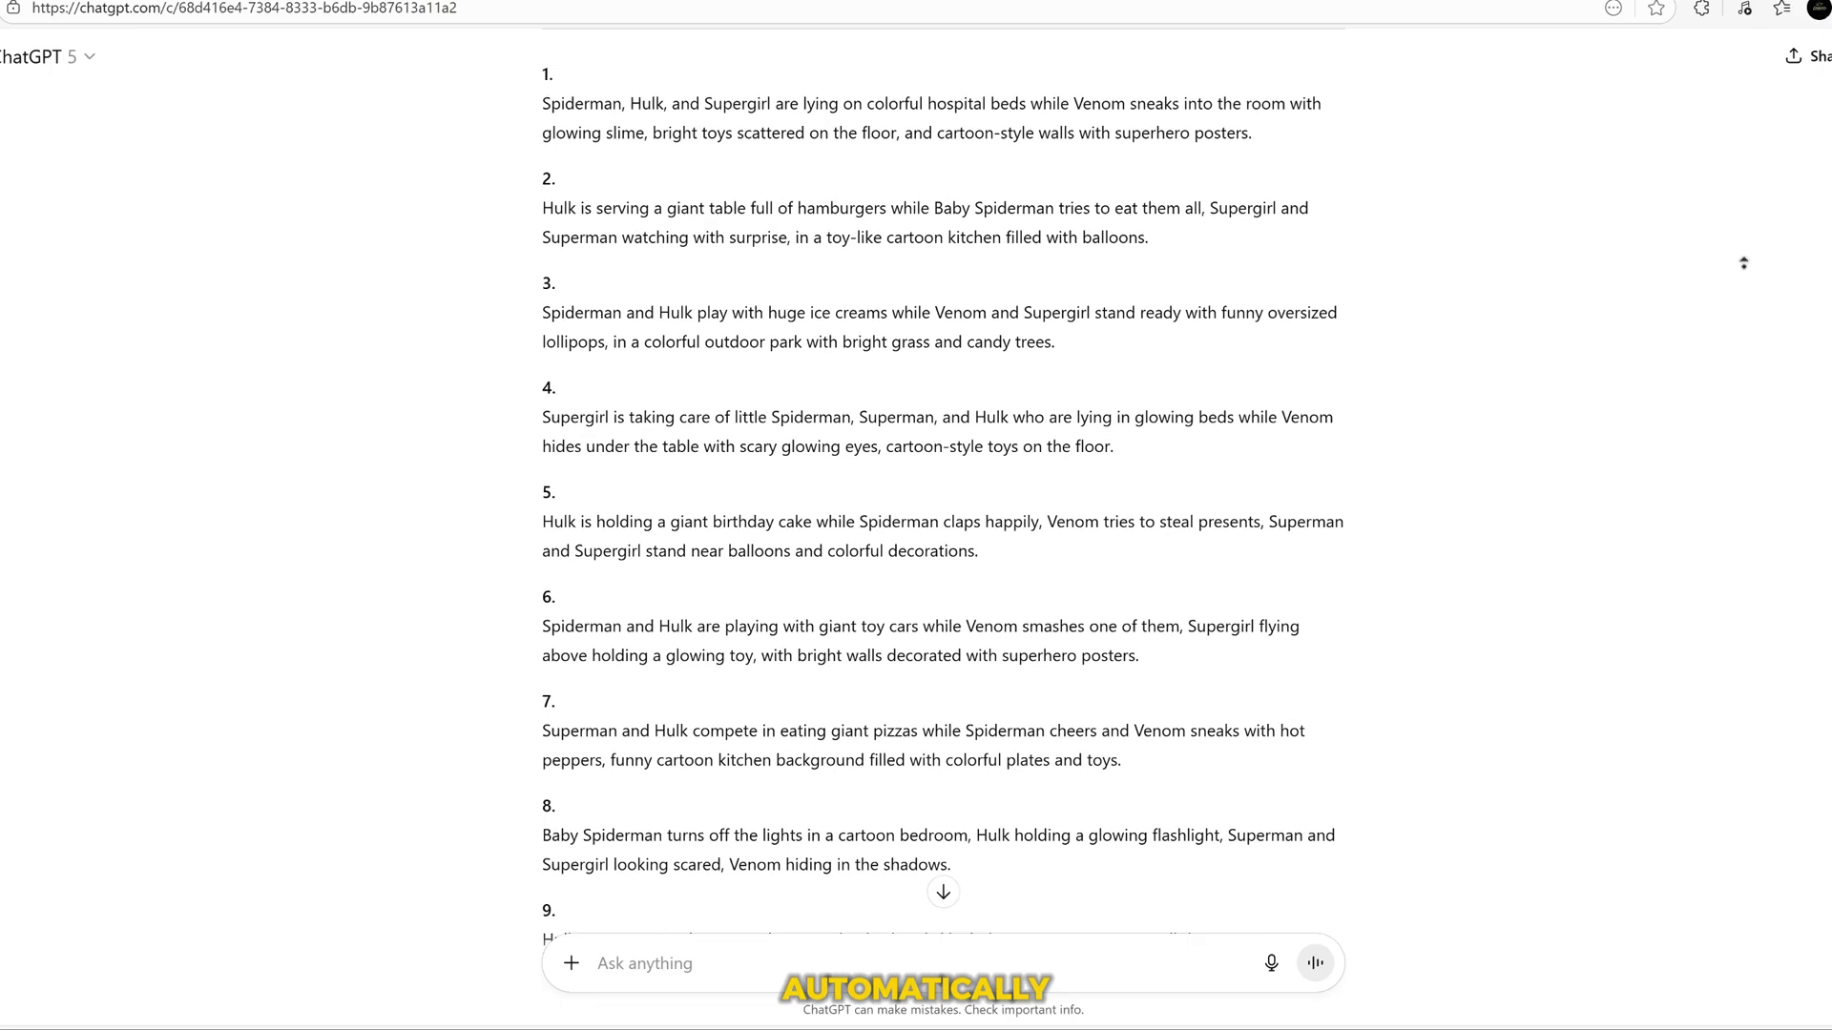
scroll(1743, 262, "up", 1)
scroll(1744, 262, "up", 2)
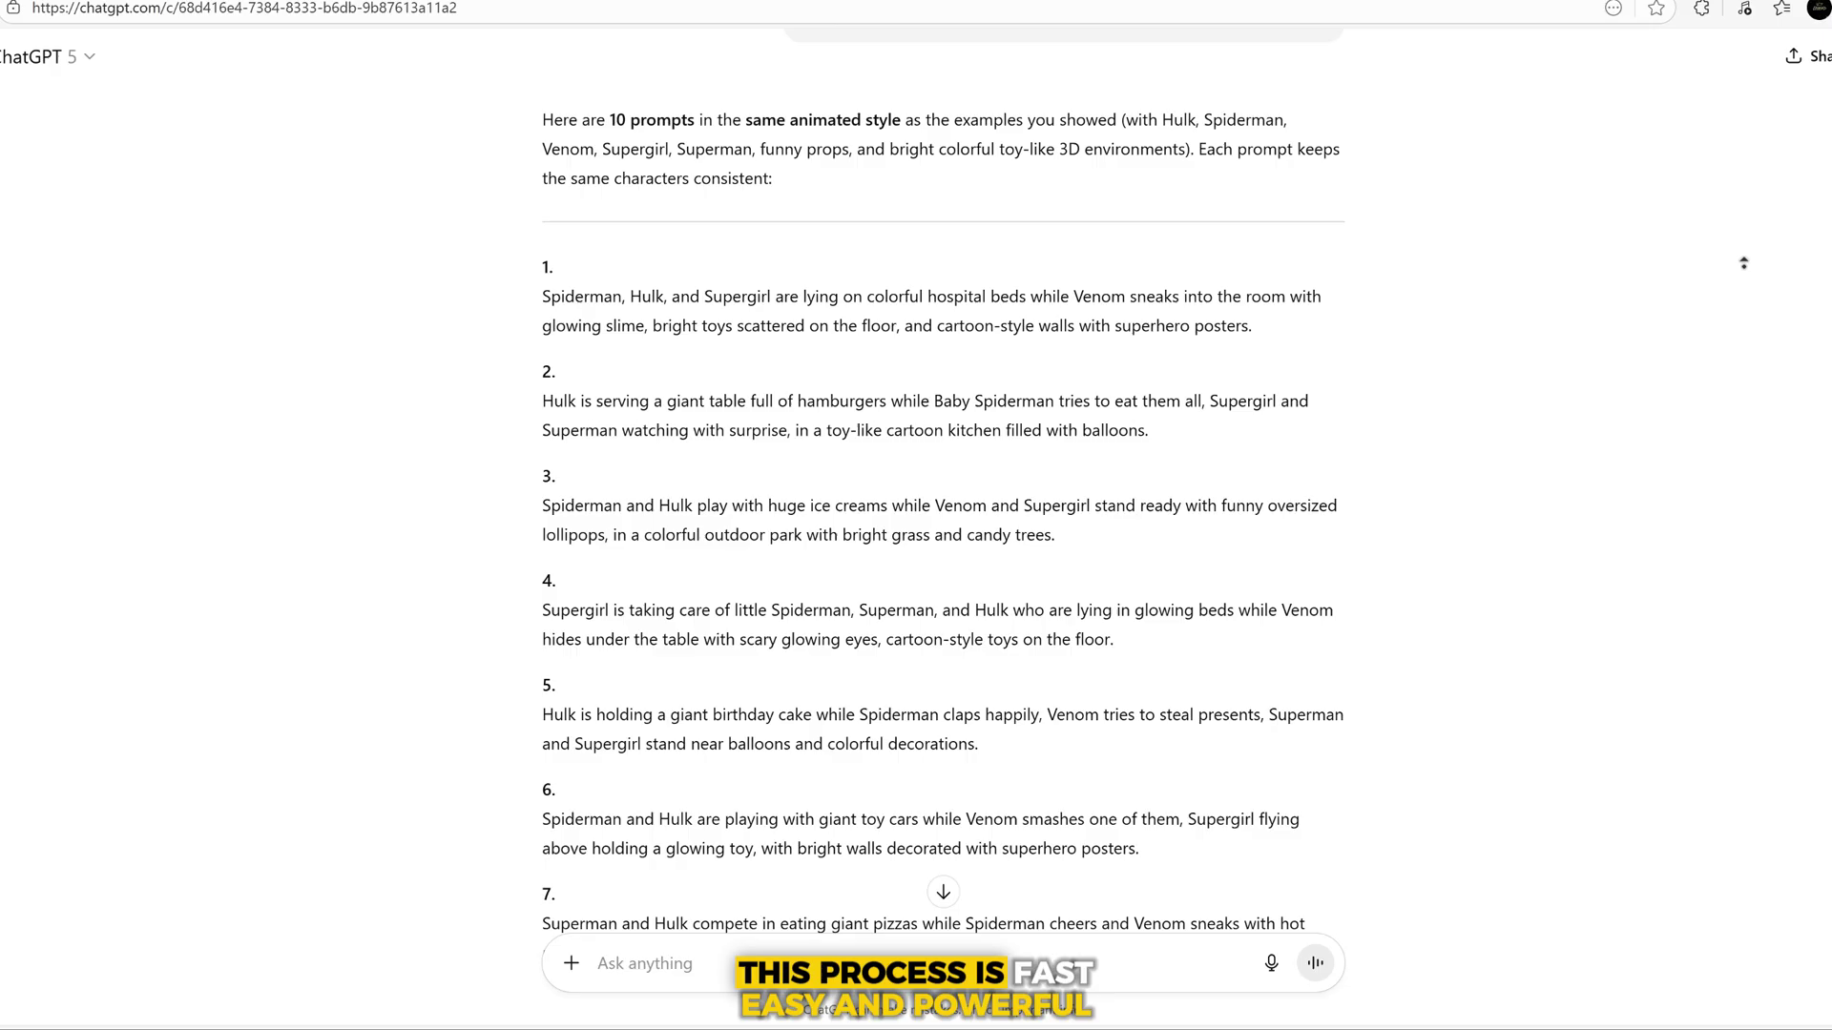
scroll(1743, 262, "up", 1)
scroll(1743, 262, "up", 1)
scroll(1743, 262, "up", 1)
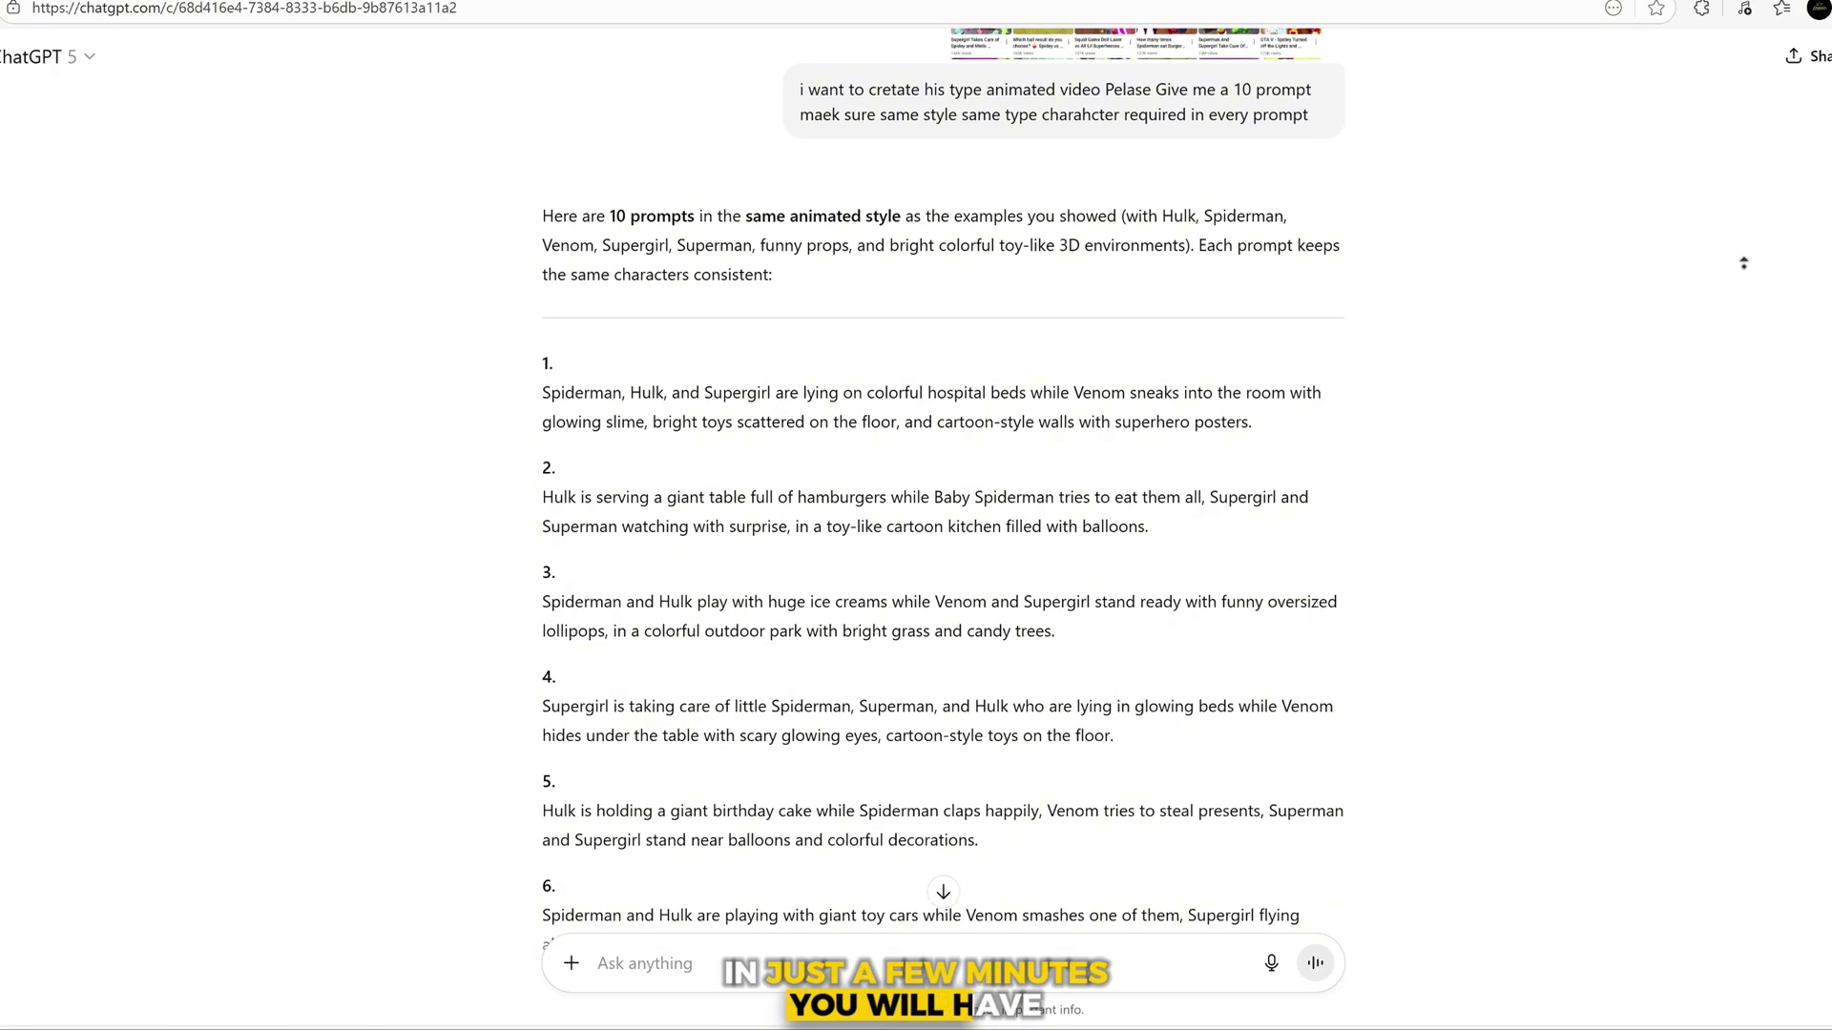
scroll(1743, 262, "up", 1)
scroll(1743, 261, "up", 1)
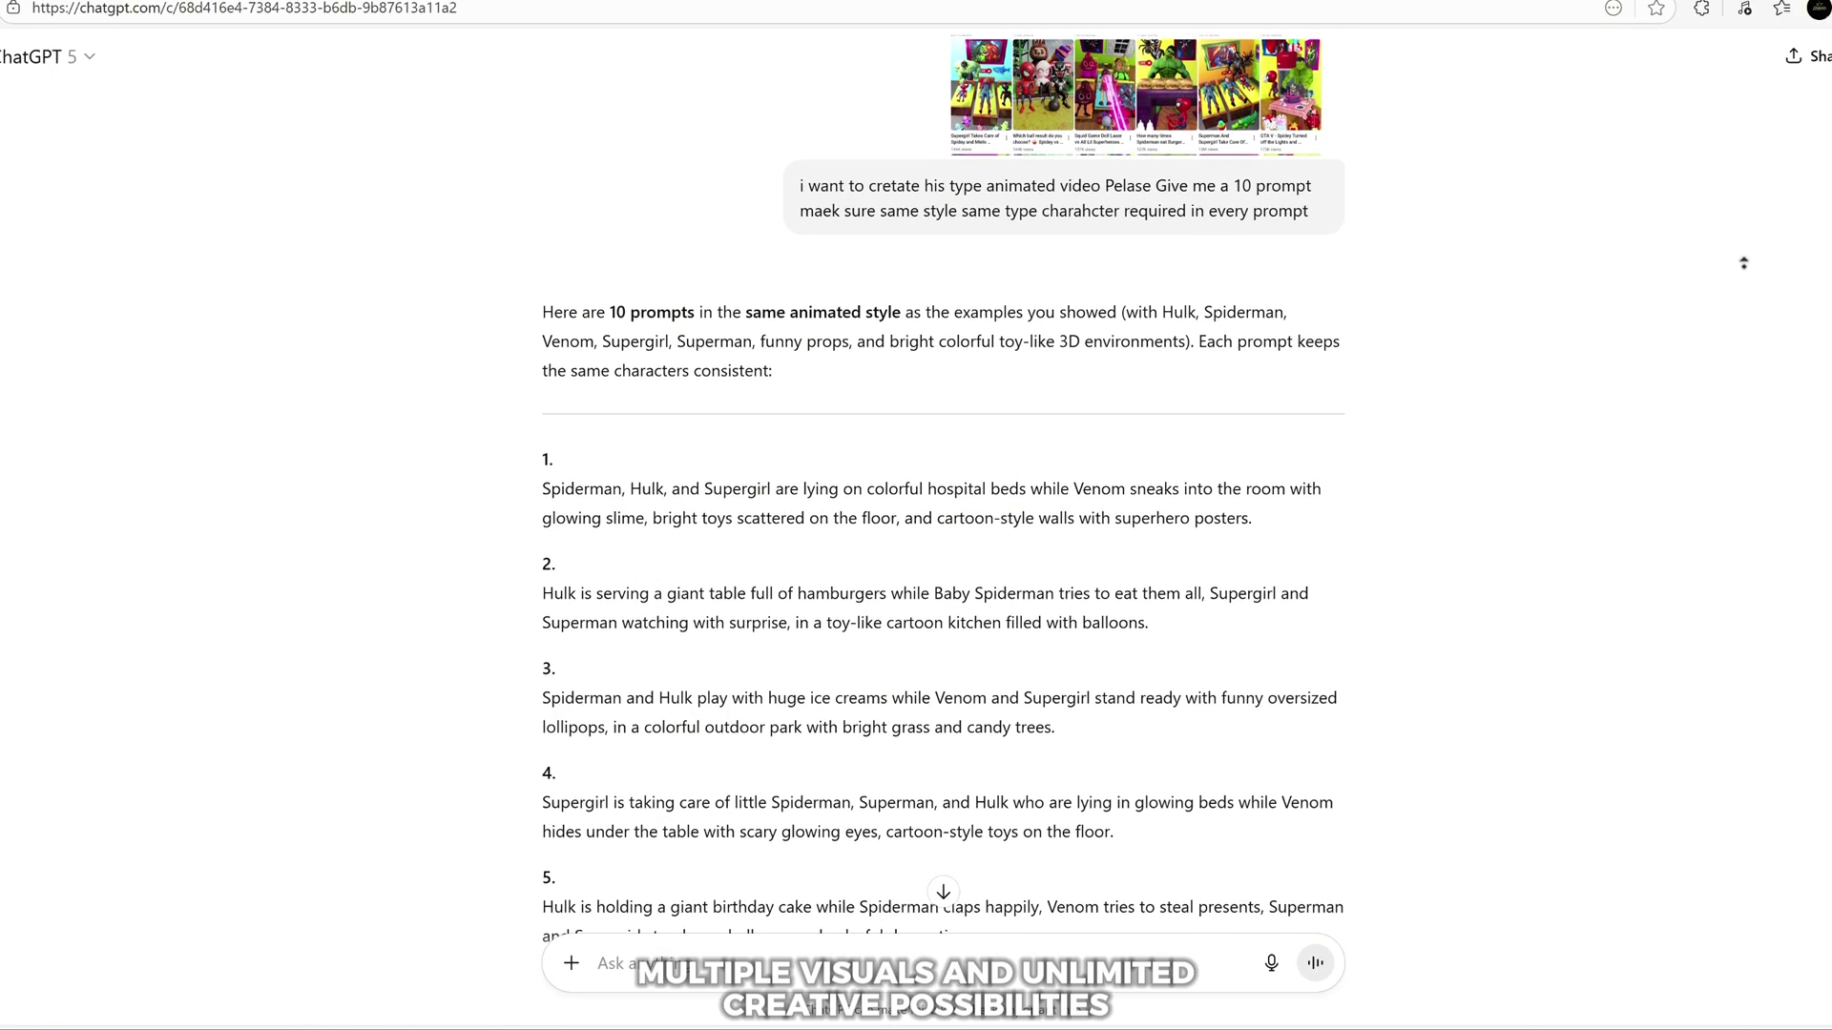
scroll(1743, 262, "up", 1)
scroll(1743, 263, "up", 1)
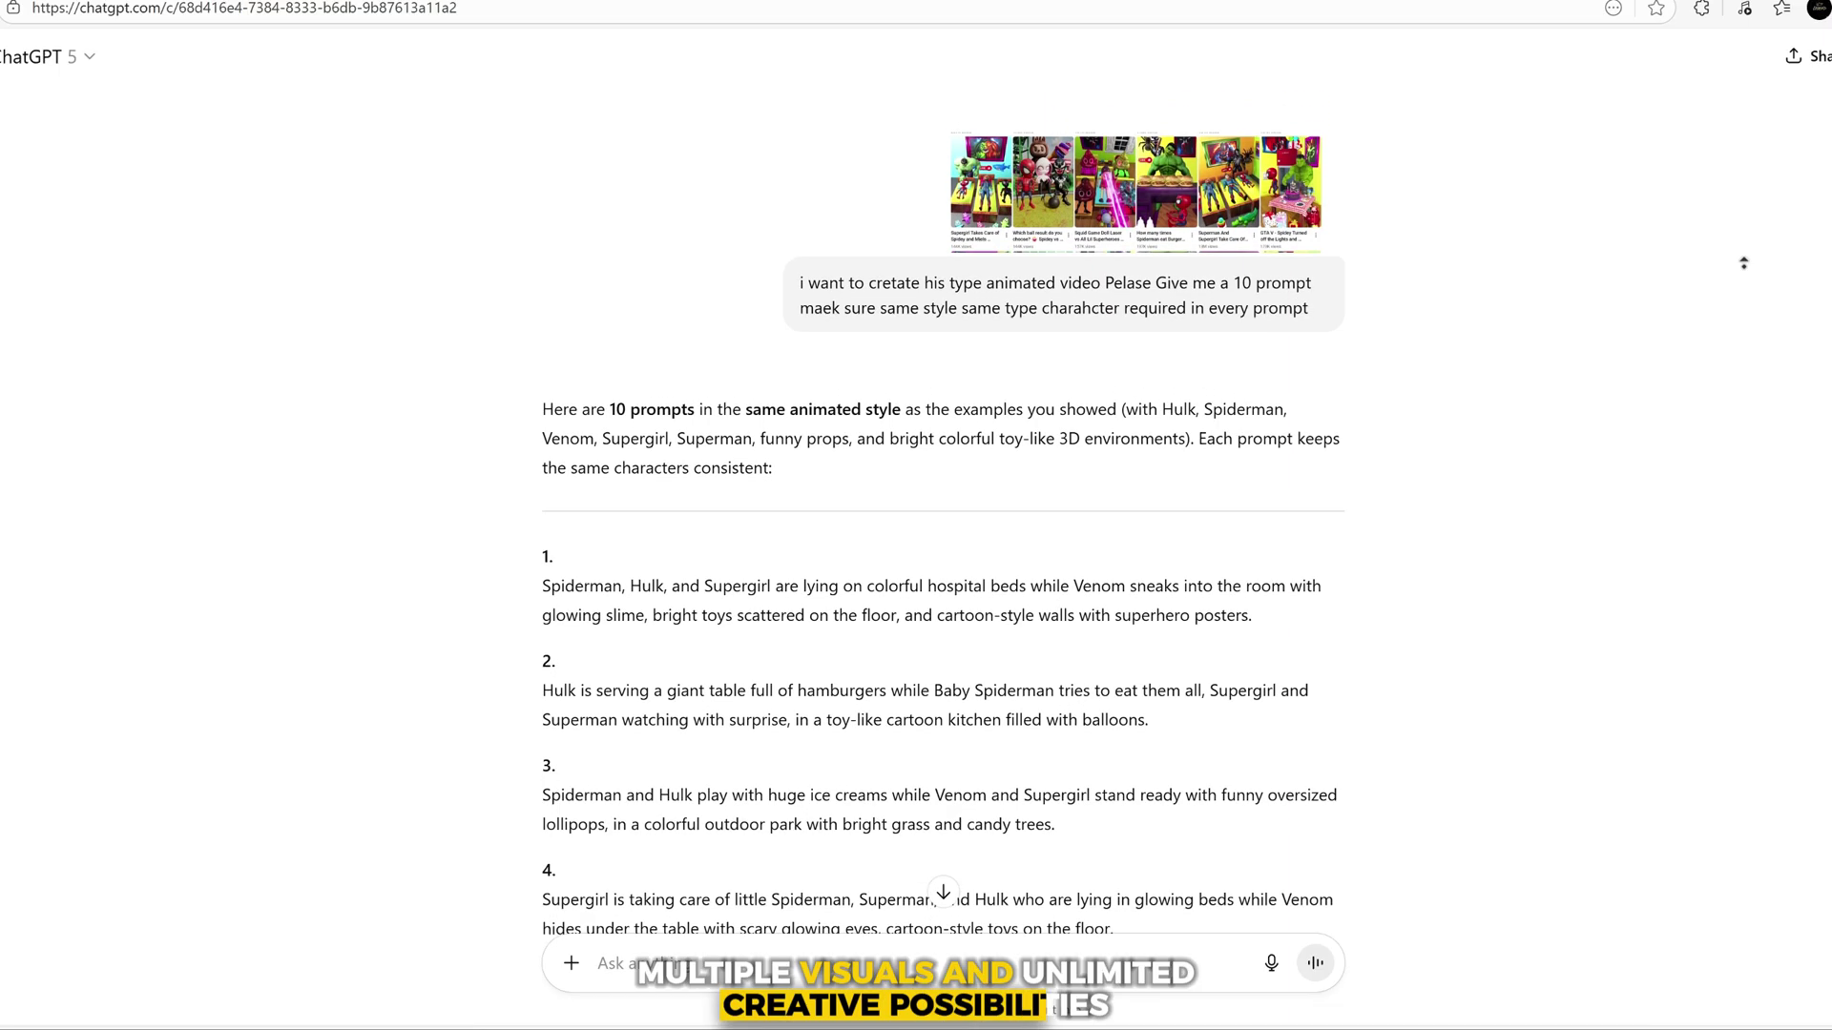
scroll(1744, 263, "up", 1)
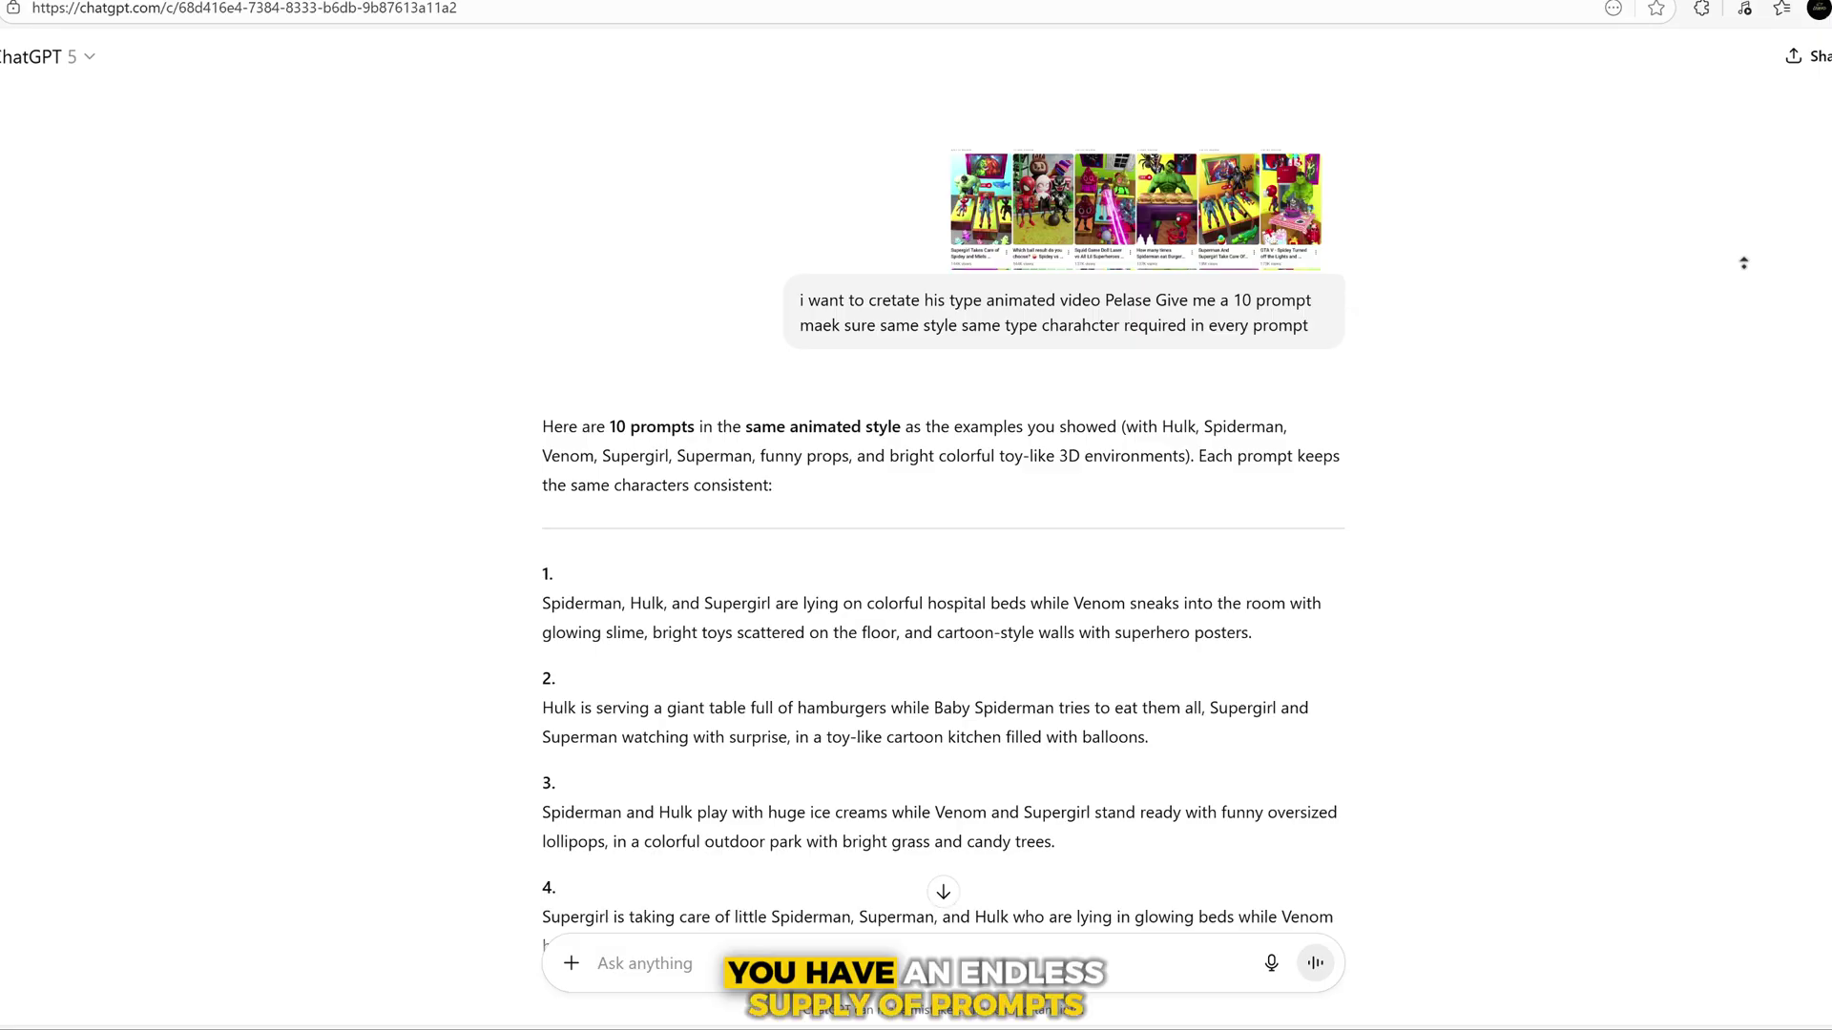
scroll(1673, 410, "down", 1)
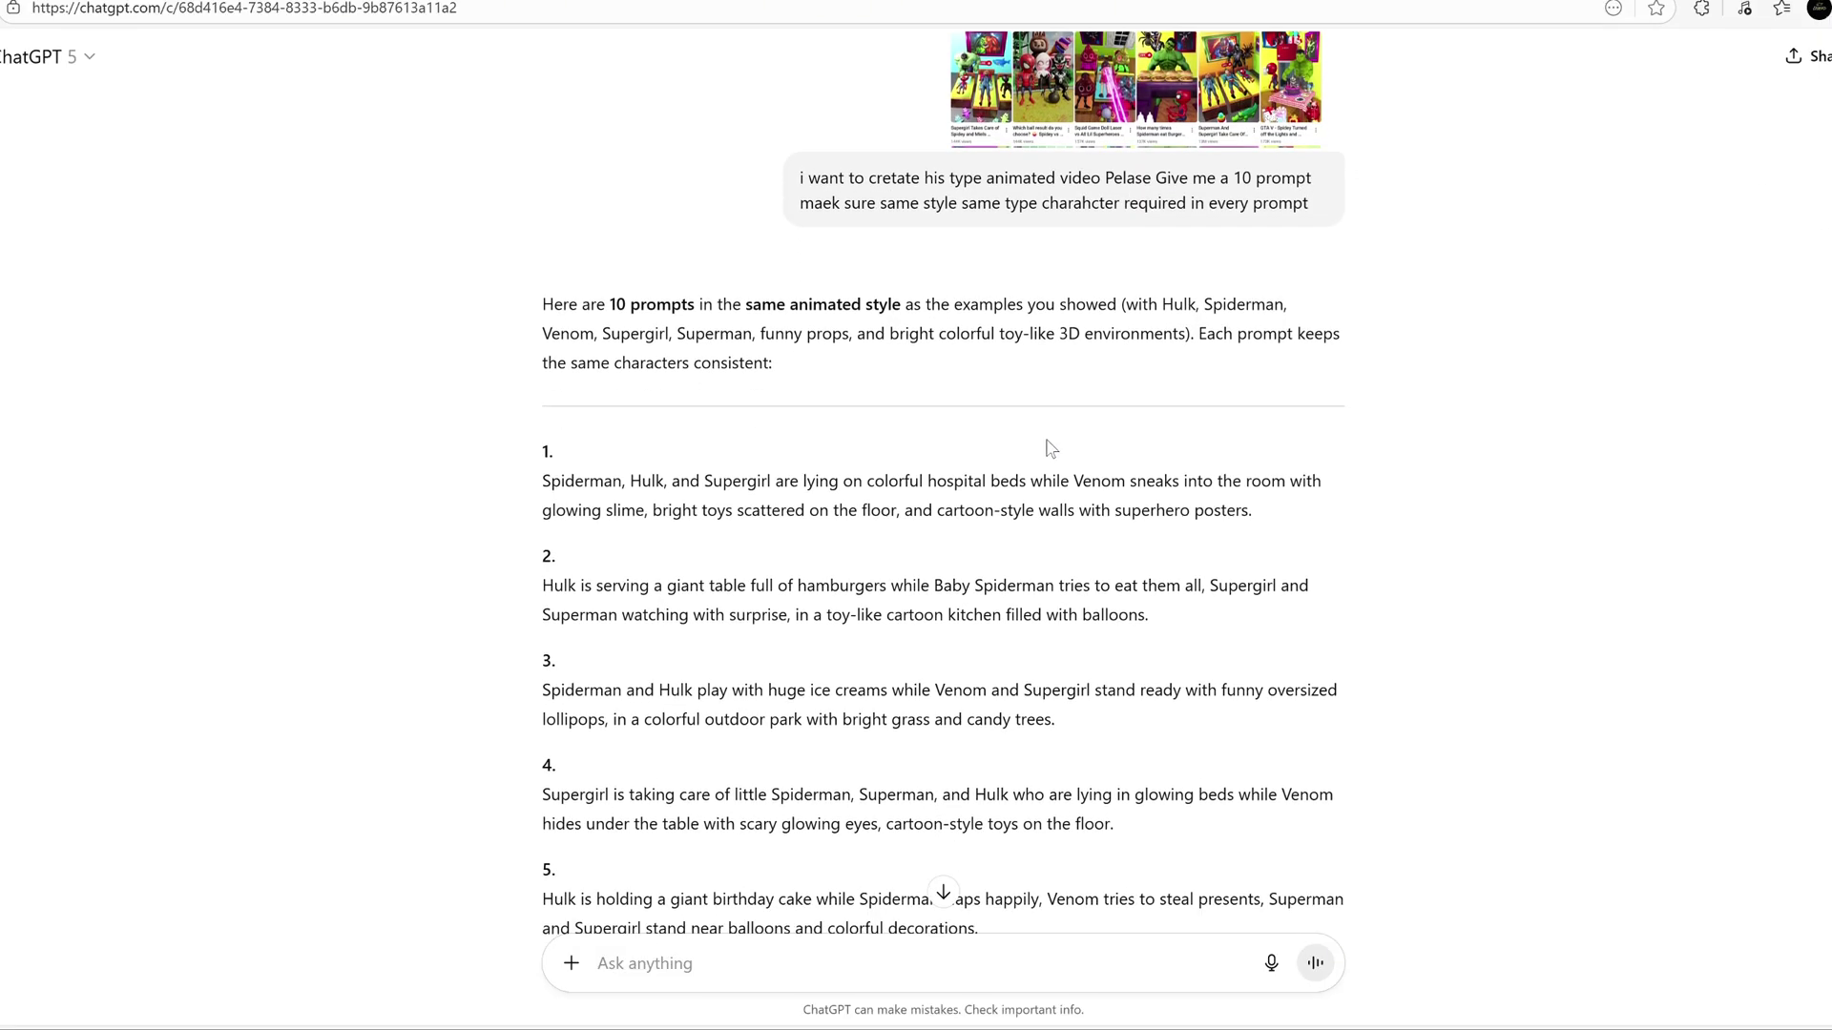
left_click_drag(542, 484, 1278, 520)
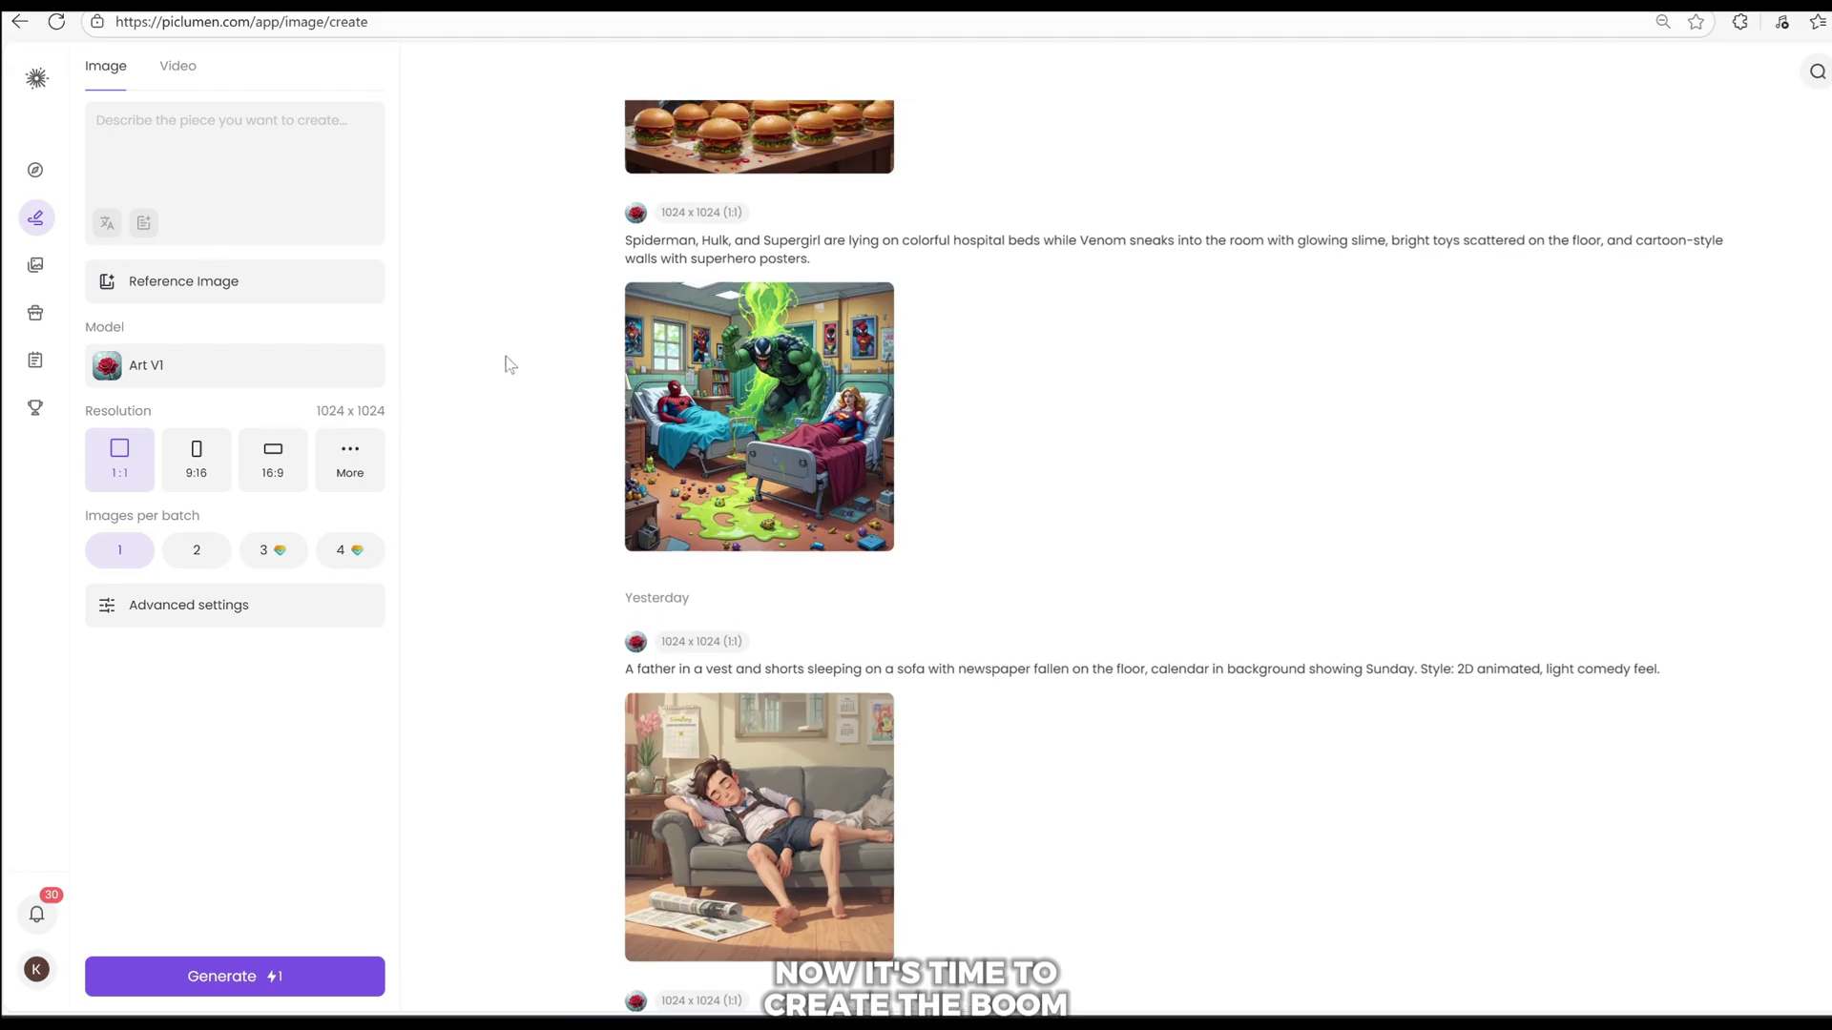
scroll(506, 363, "up", 15)
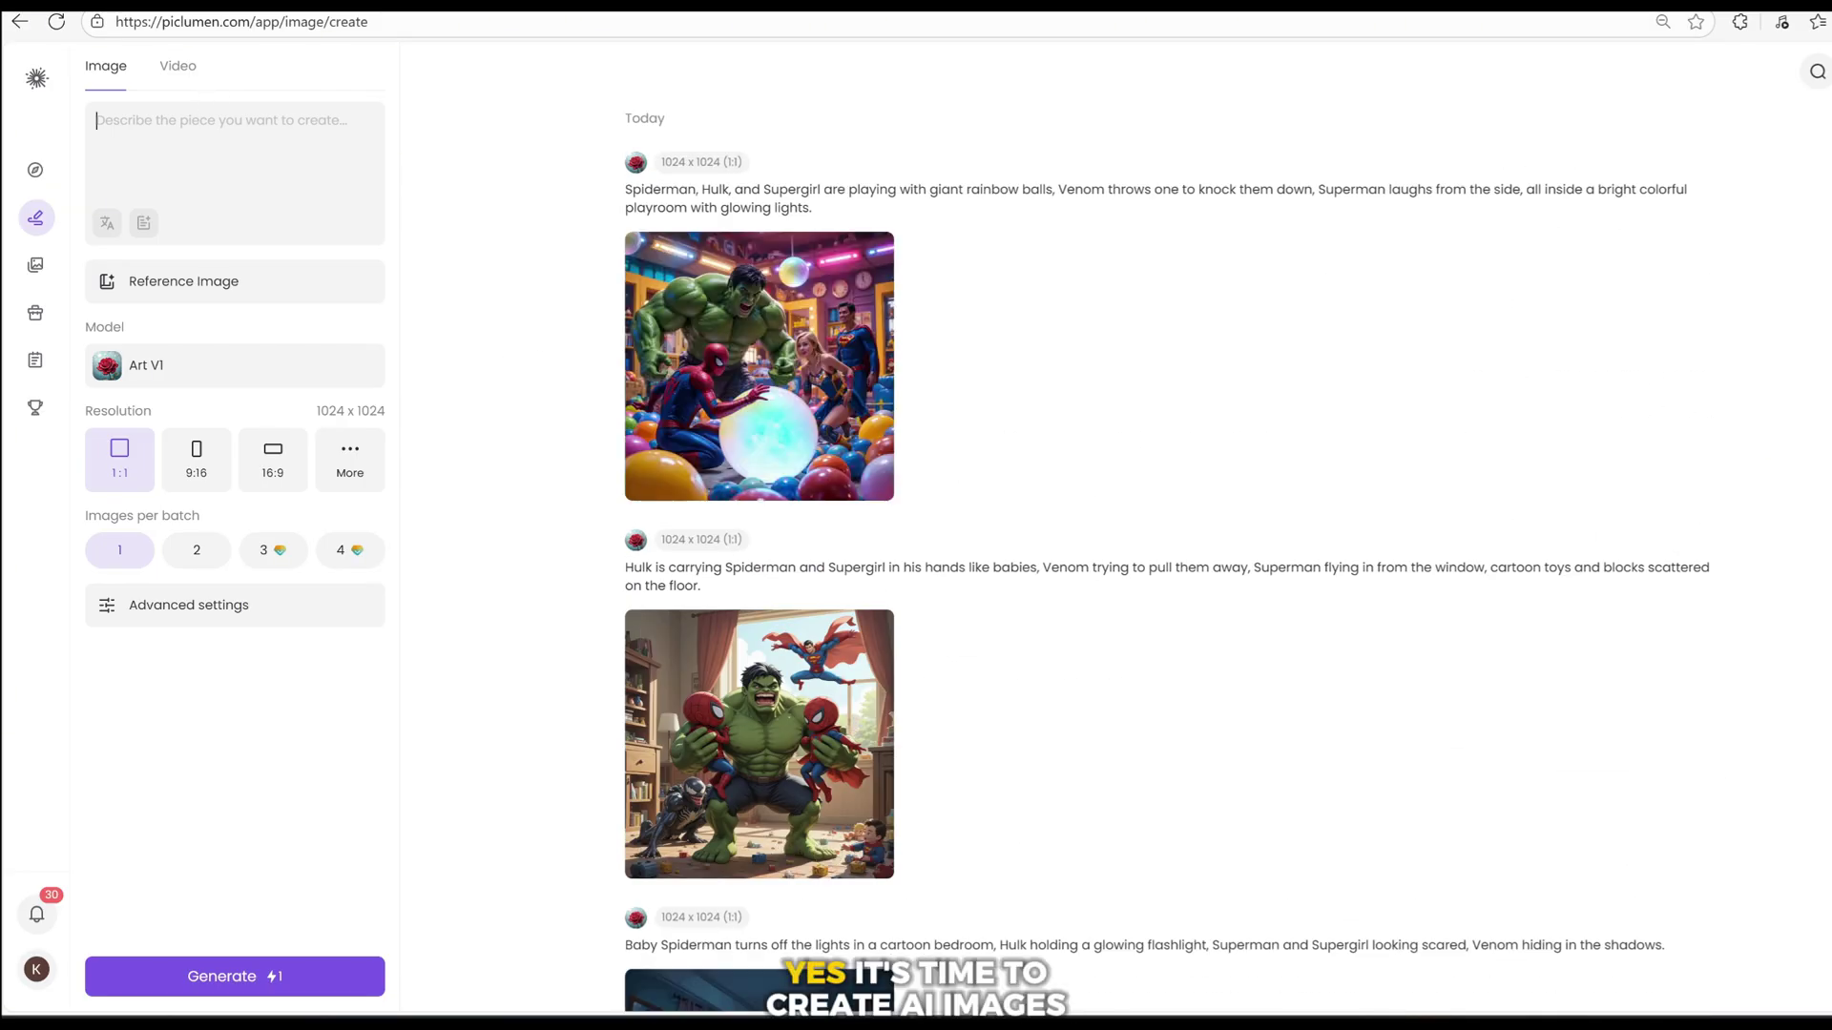
Step: Paste the hospital-bed prompt, generate the image and view it full-size
right_click(209, 132)
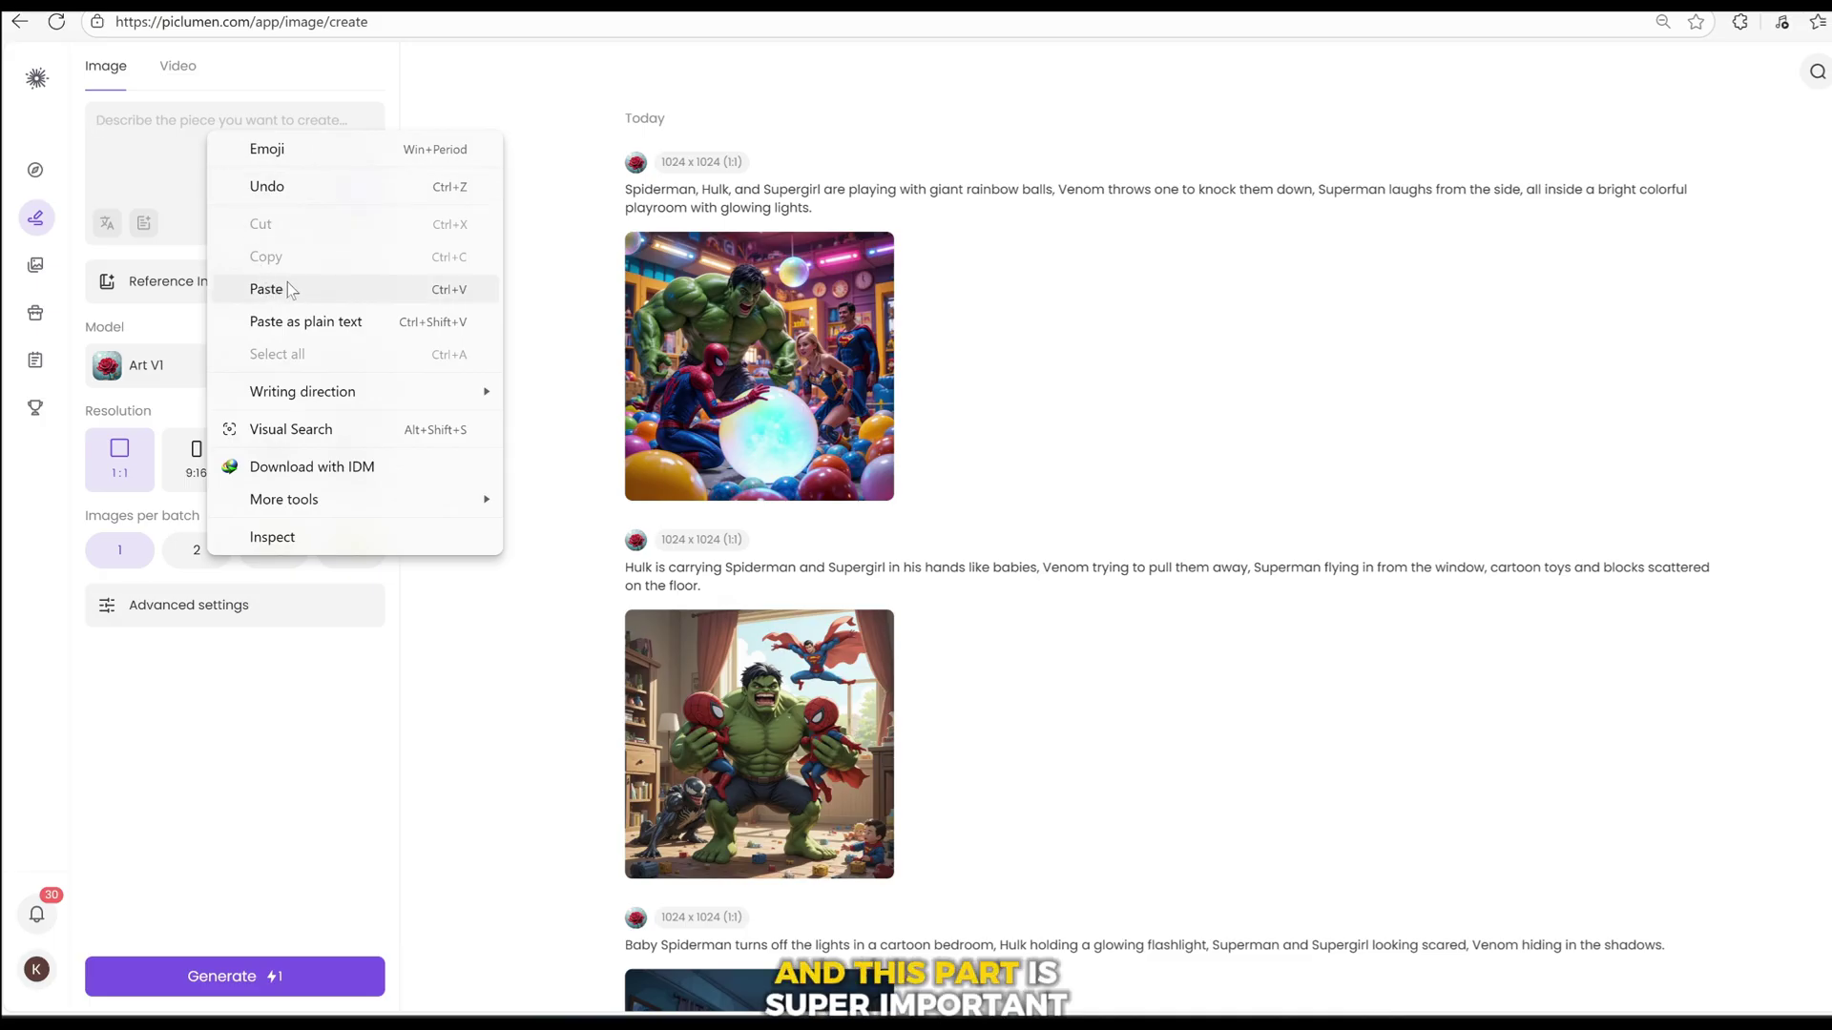
left_click(272, 294)
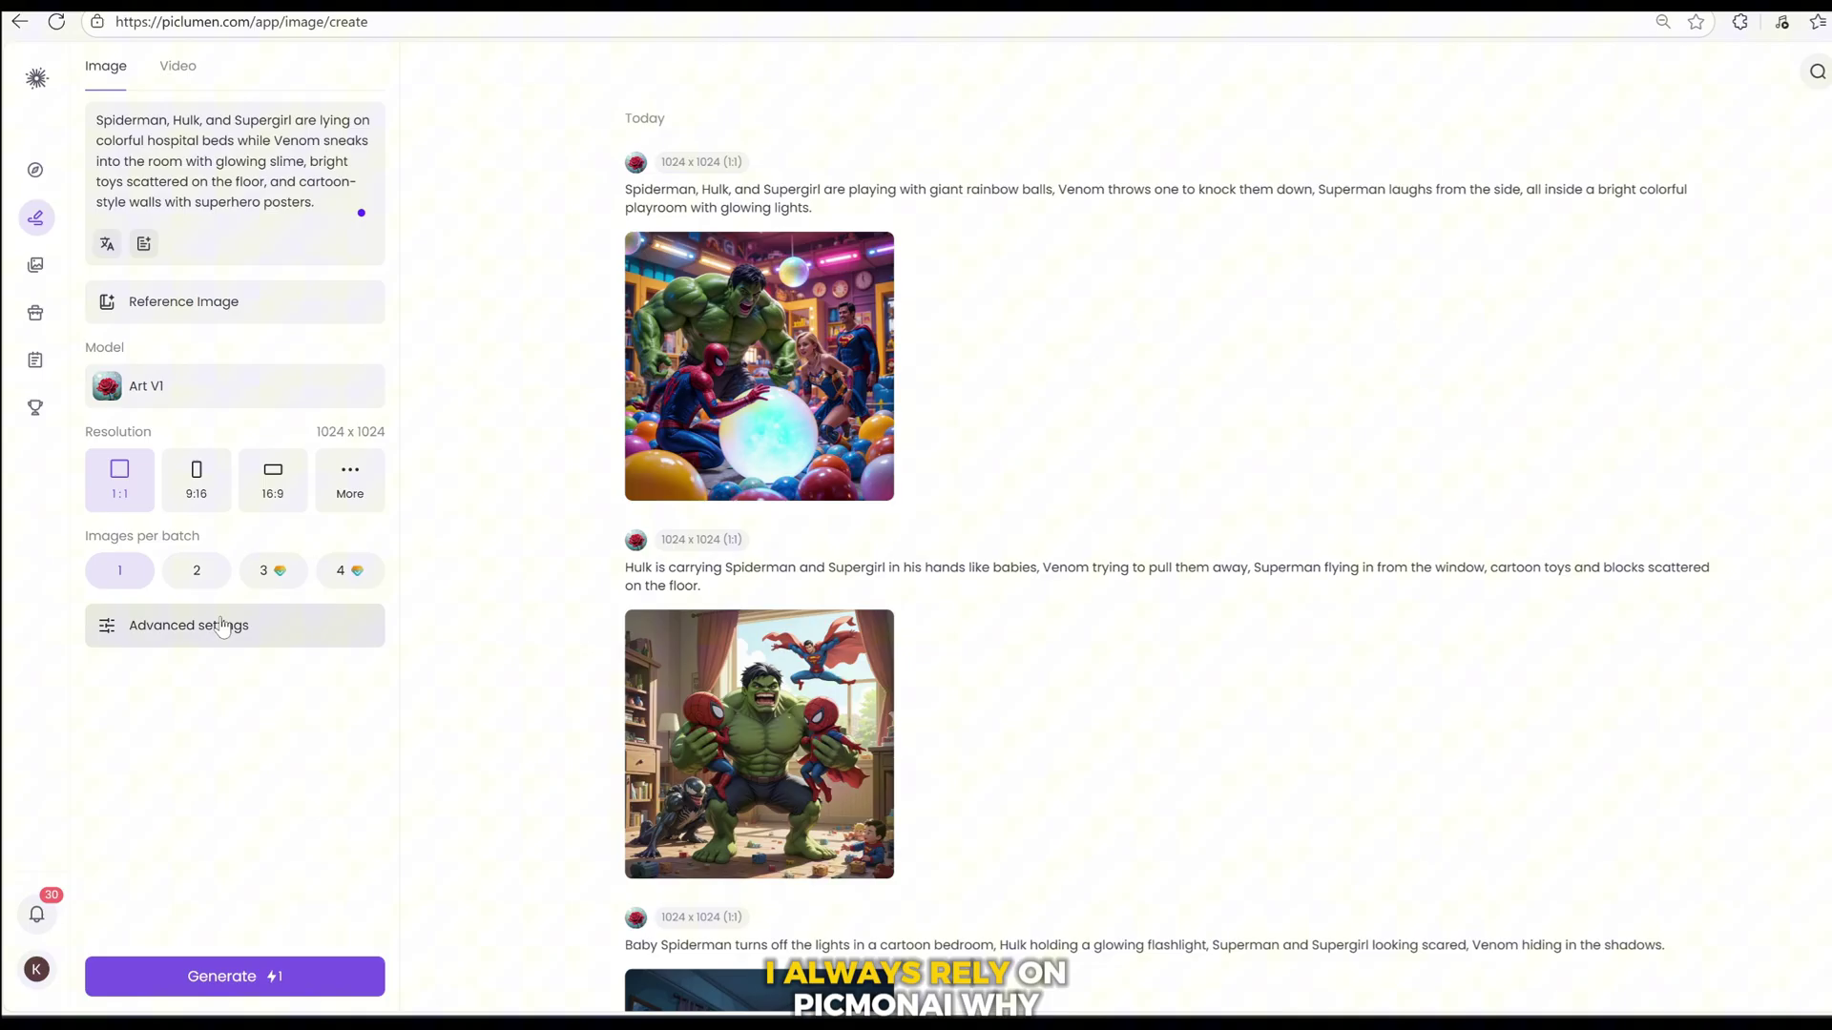
left_click(278, 973)
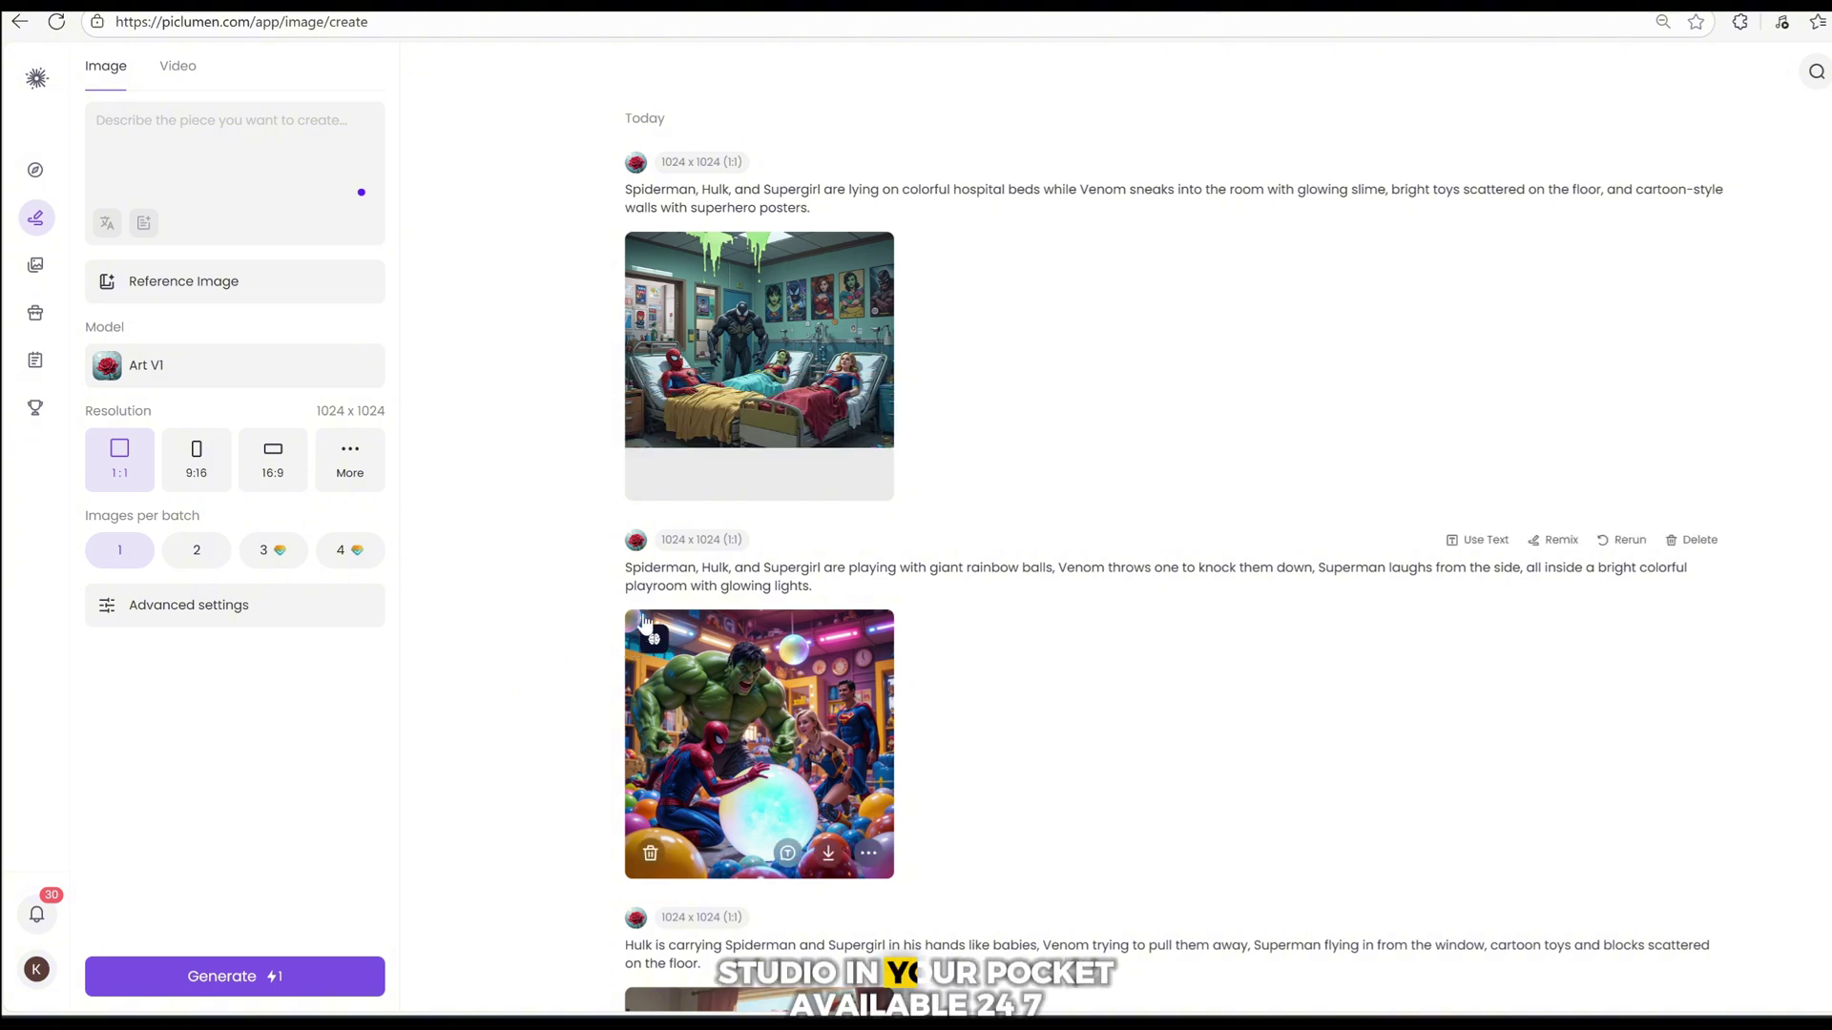
left_click(750, 349)
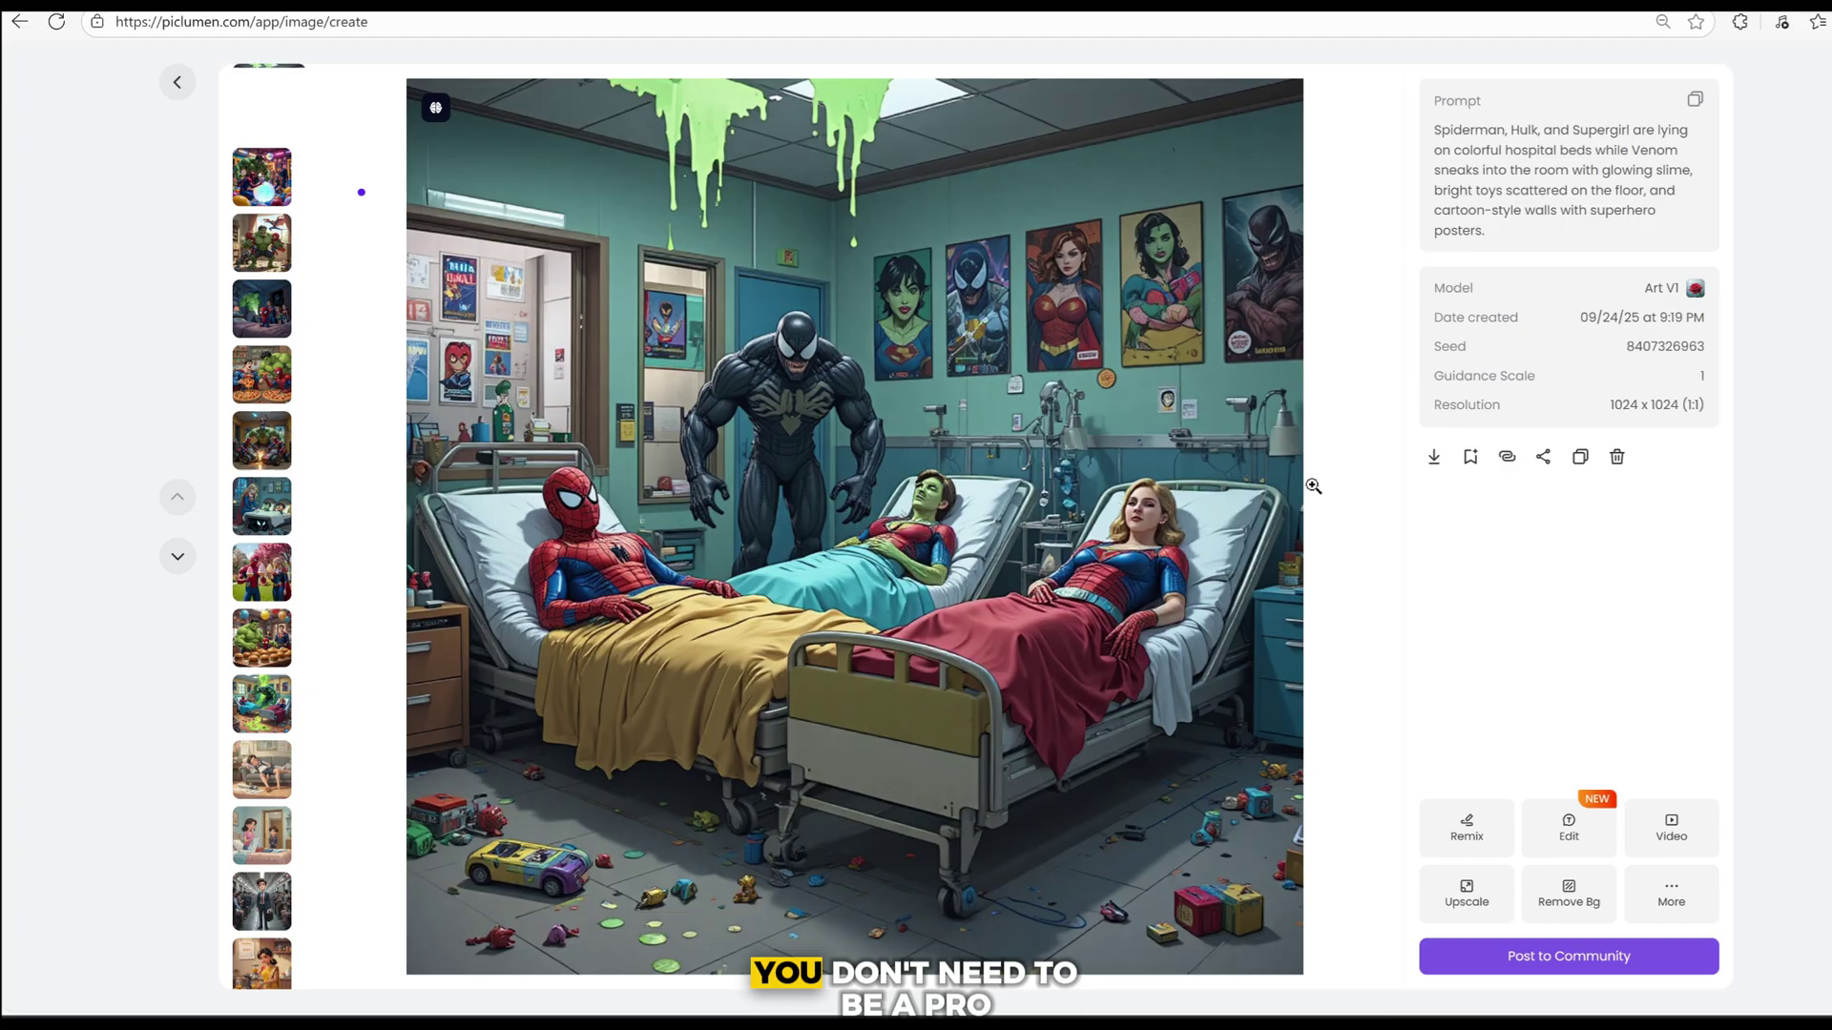
mouse_move(1289, 419)
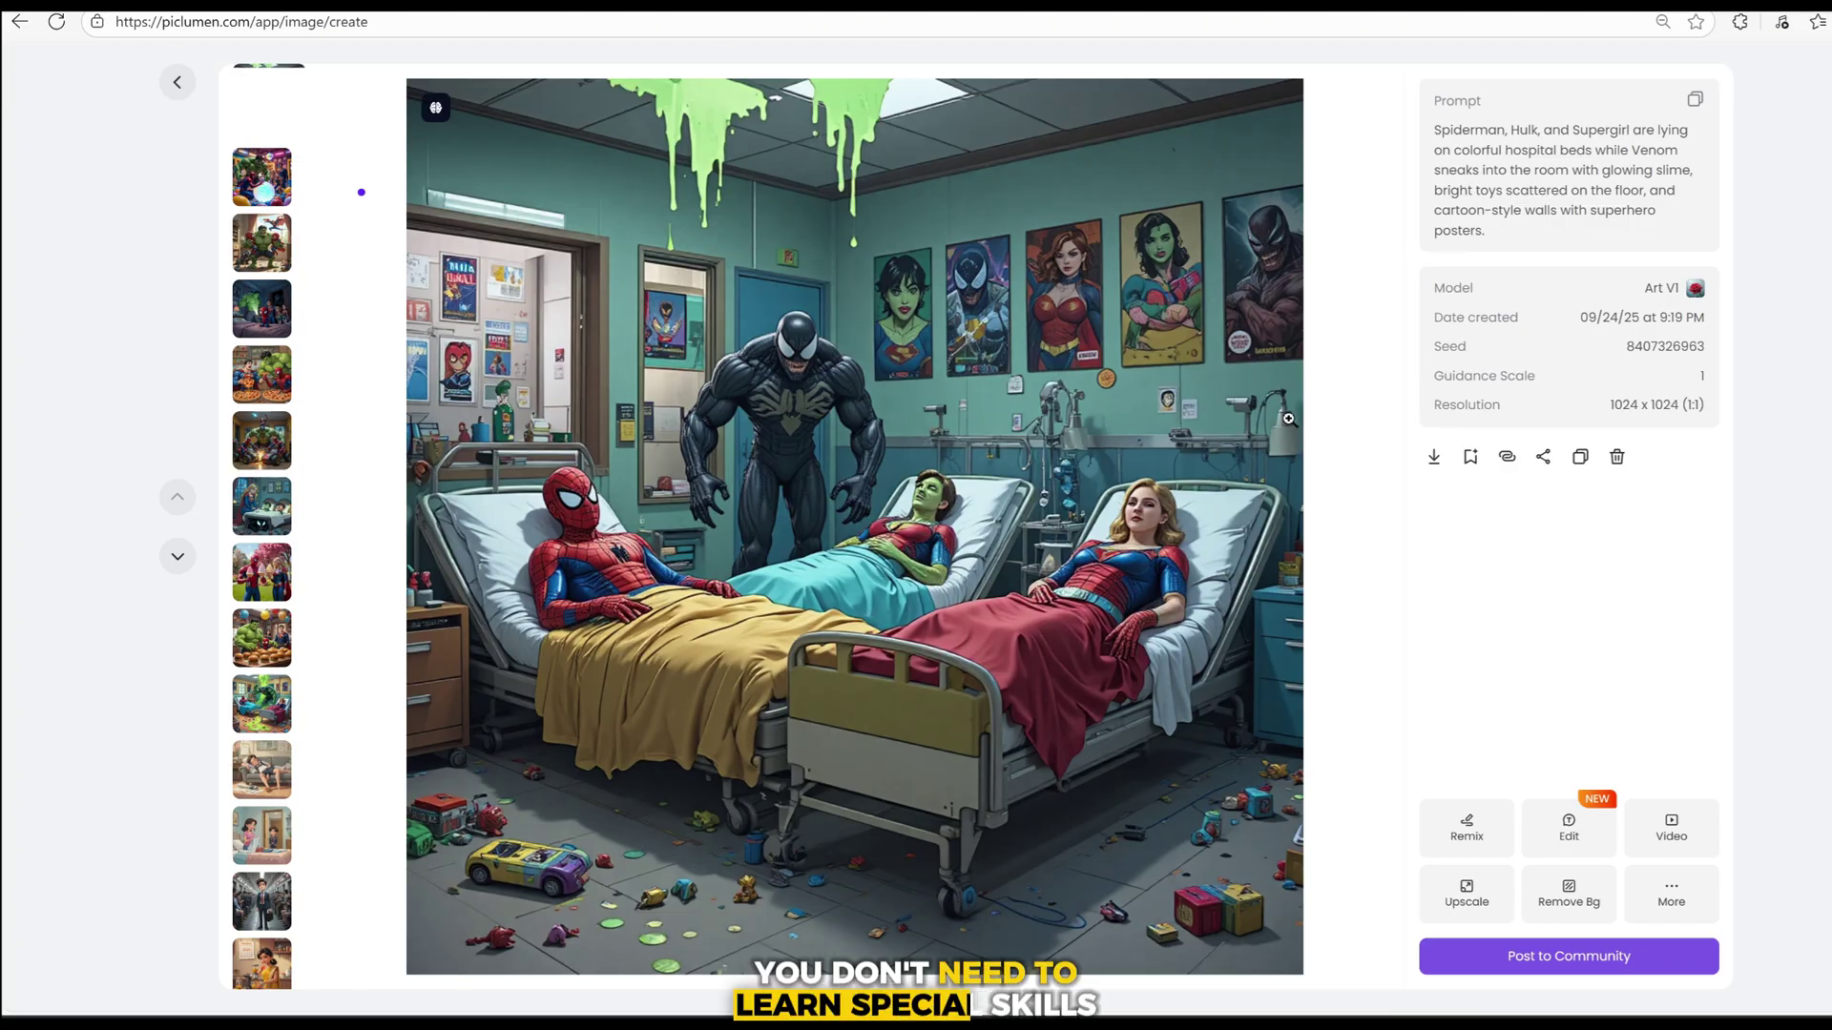
Step: Browse the generated scenes, from pizza contest to hamburgers, ending on the rainbow-ball playroom
key("Down")
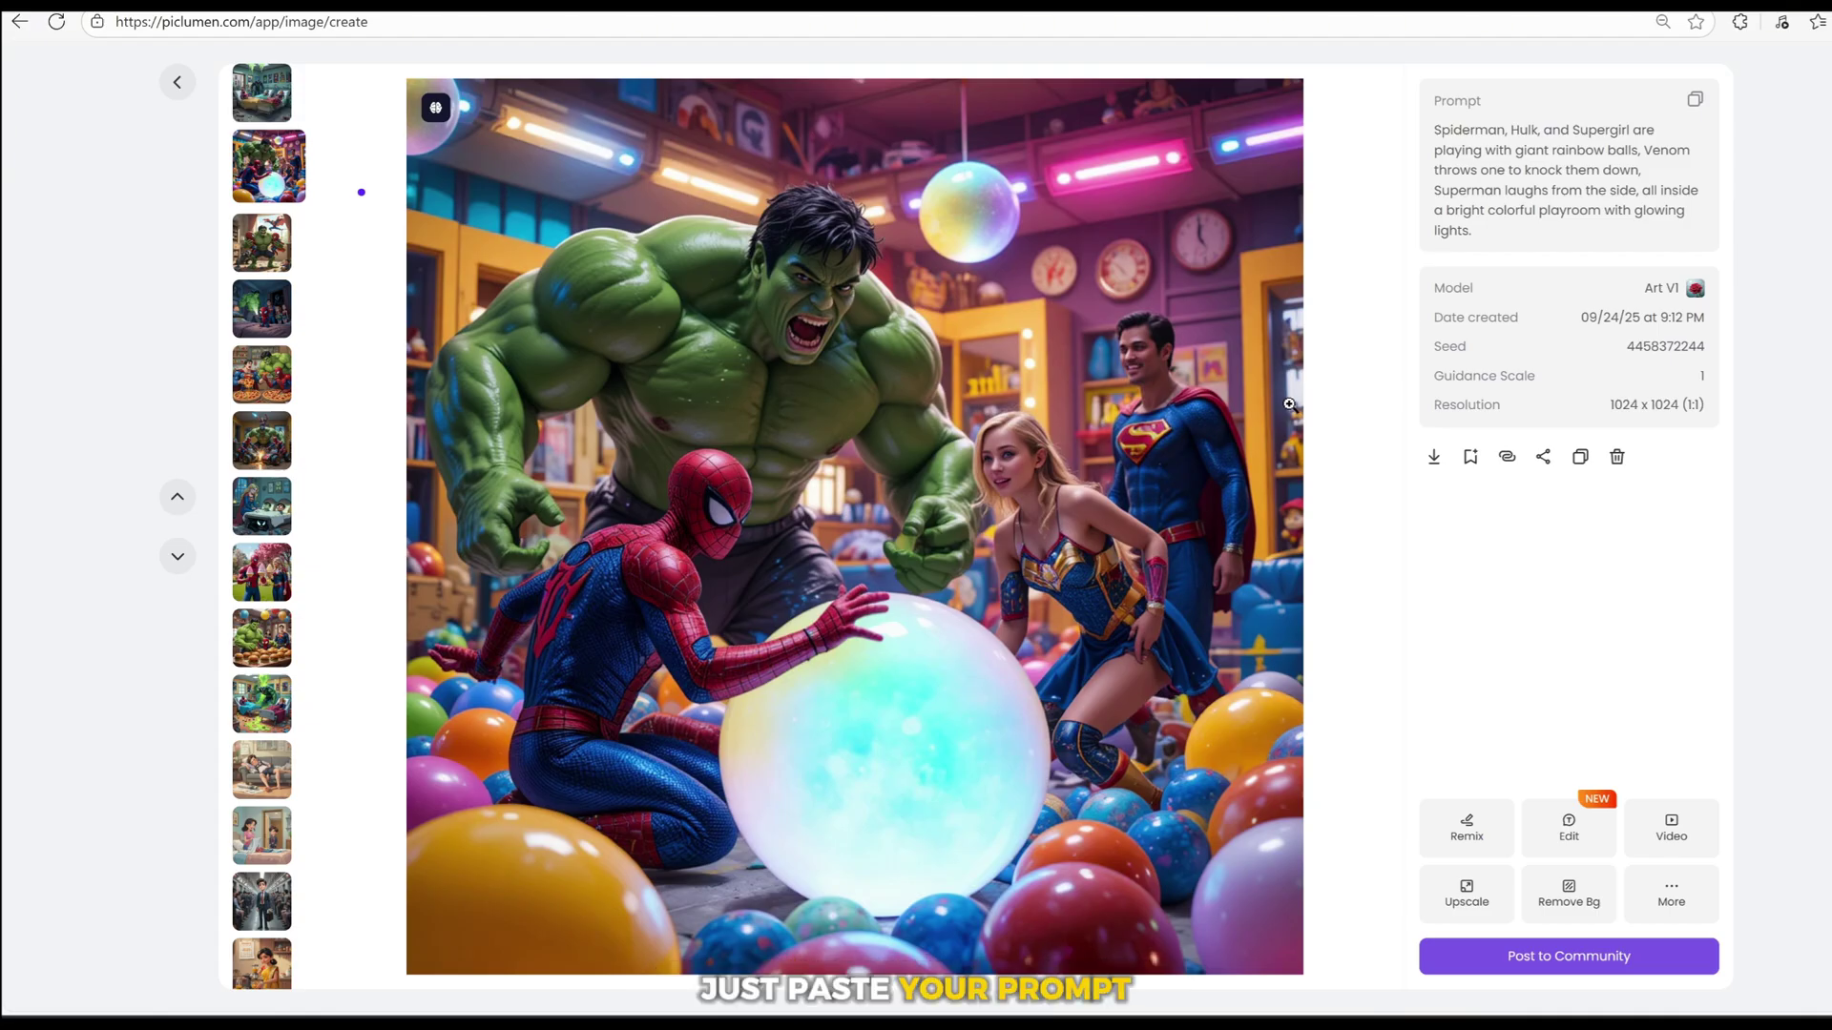
key("Down")
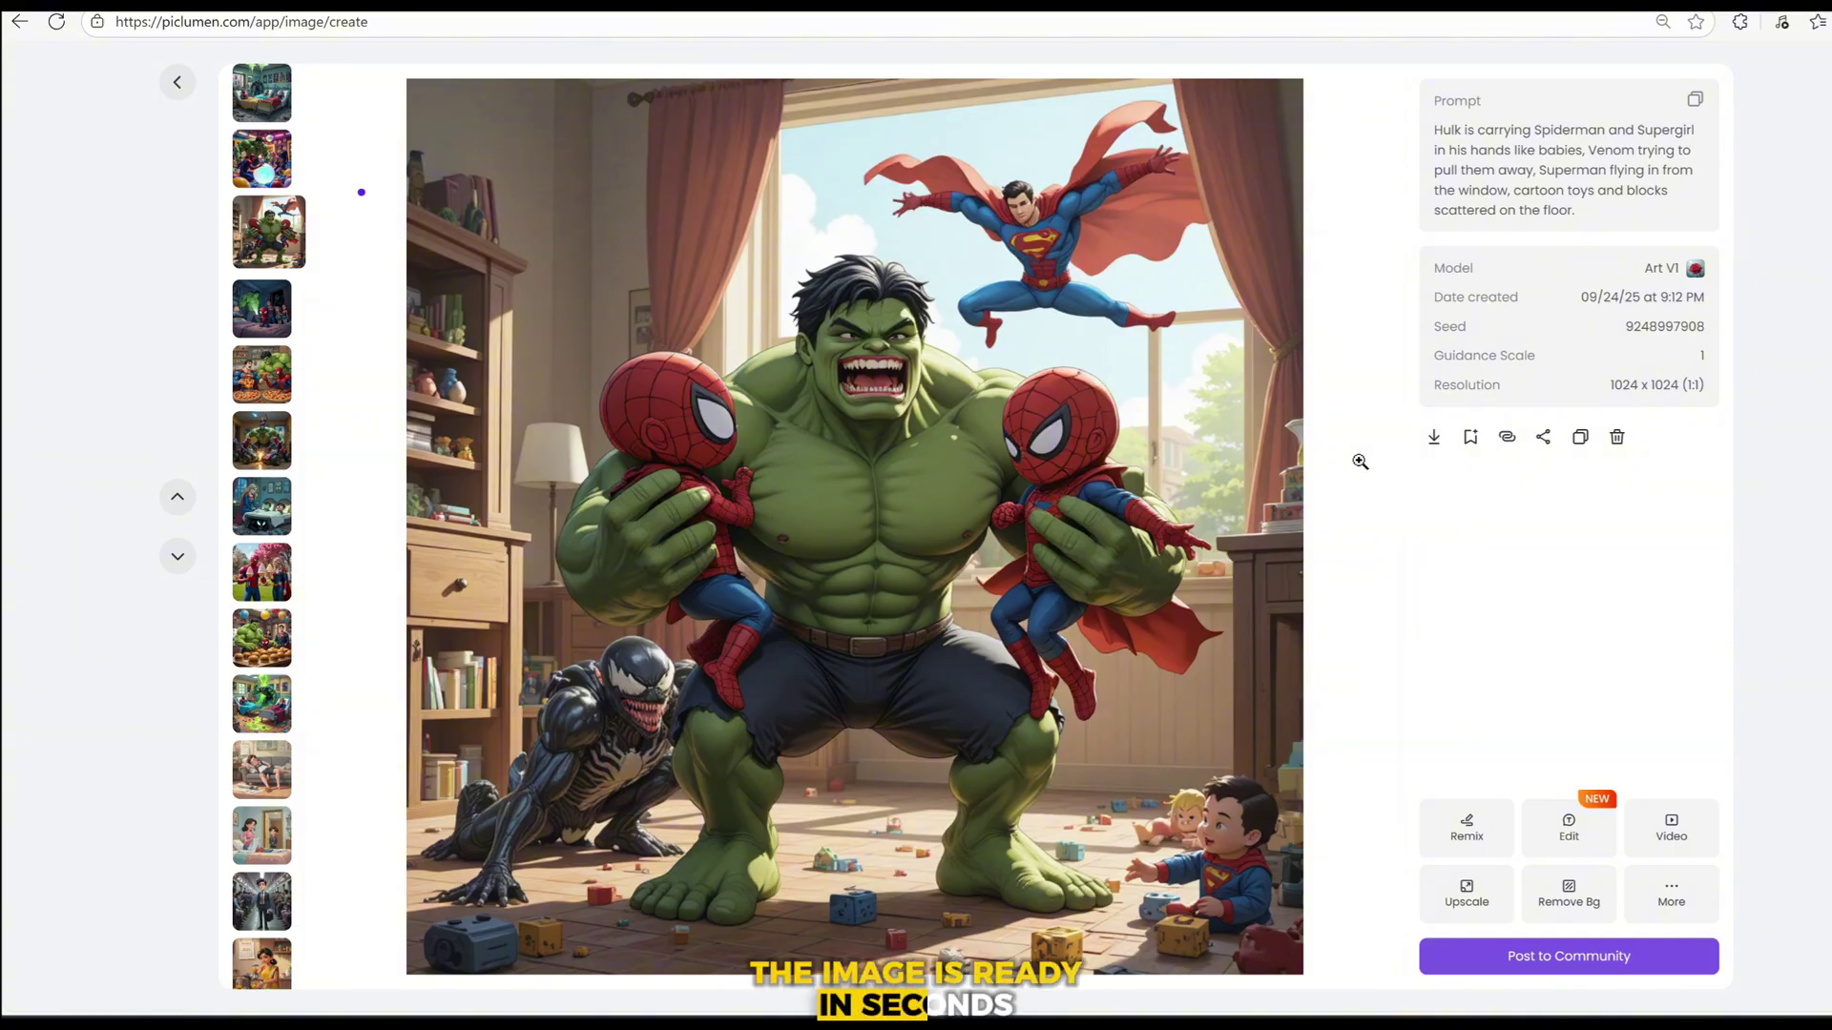
key("Down")
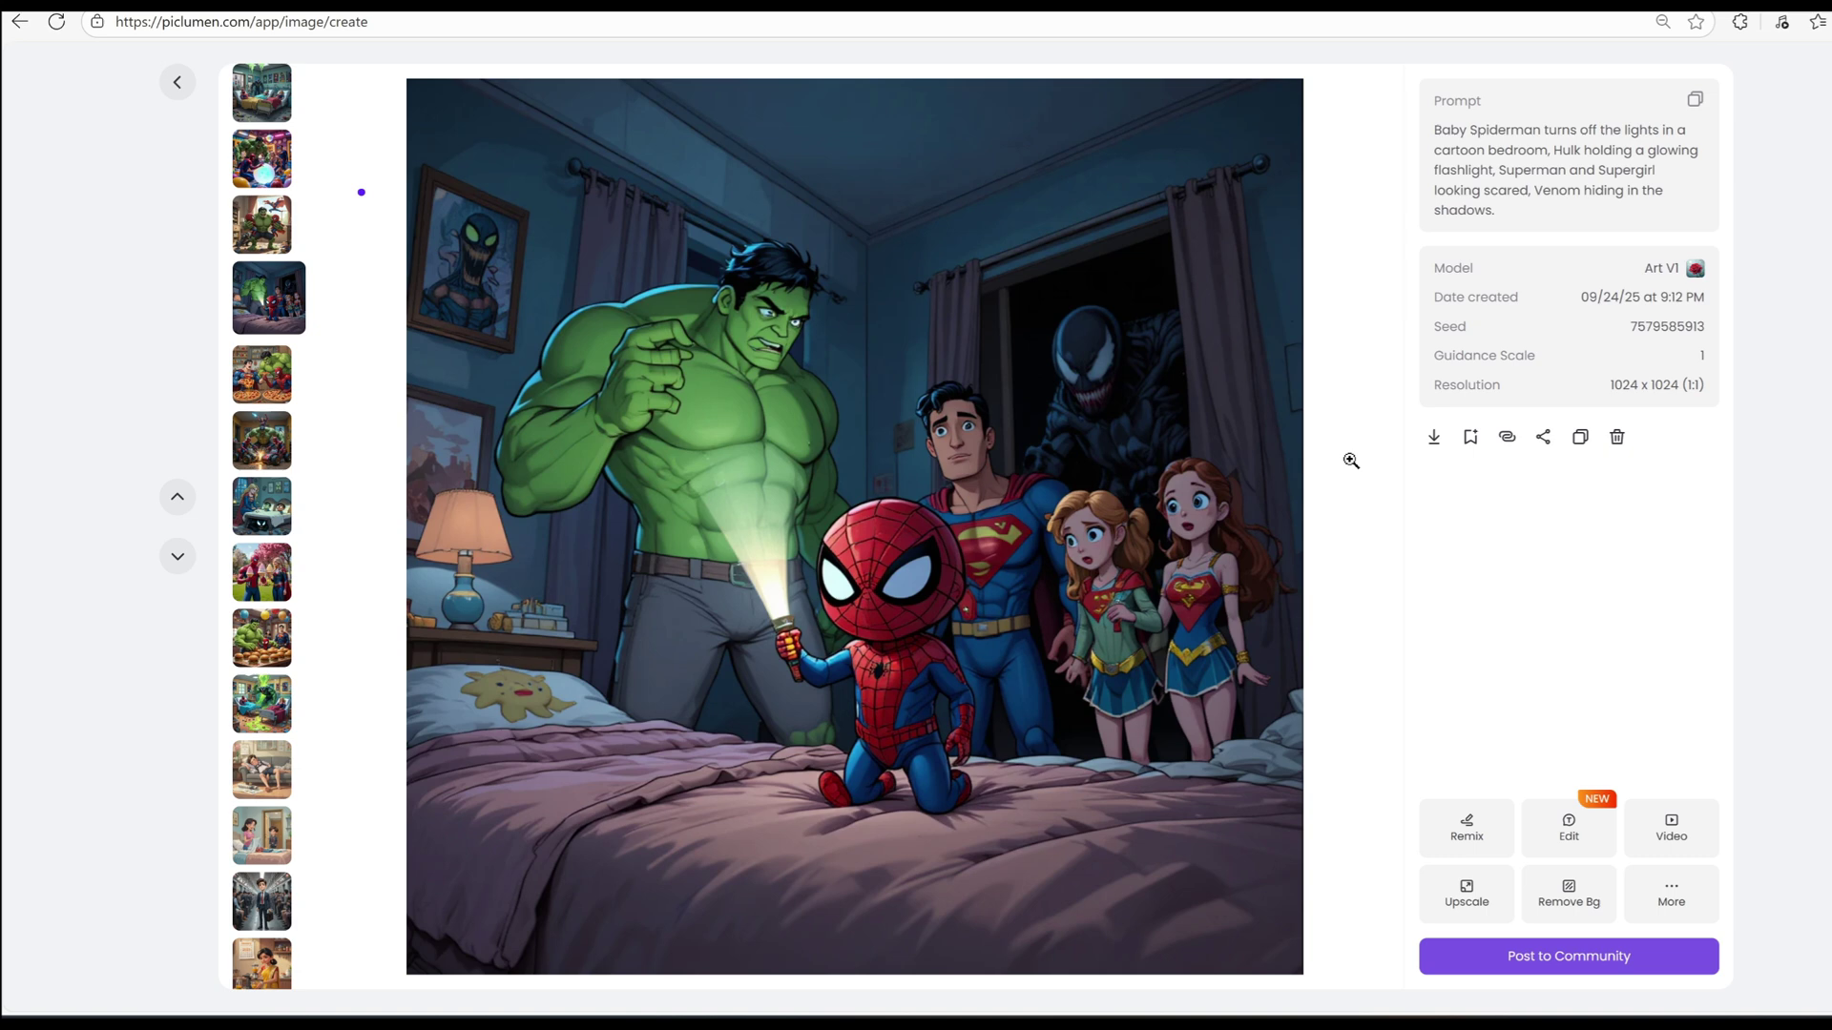
key("Down")
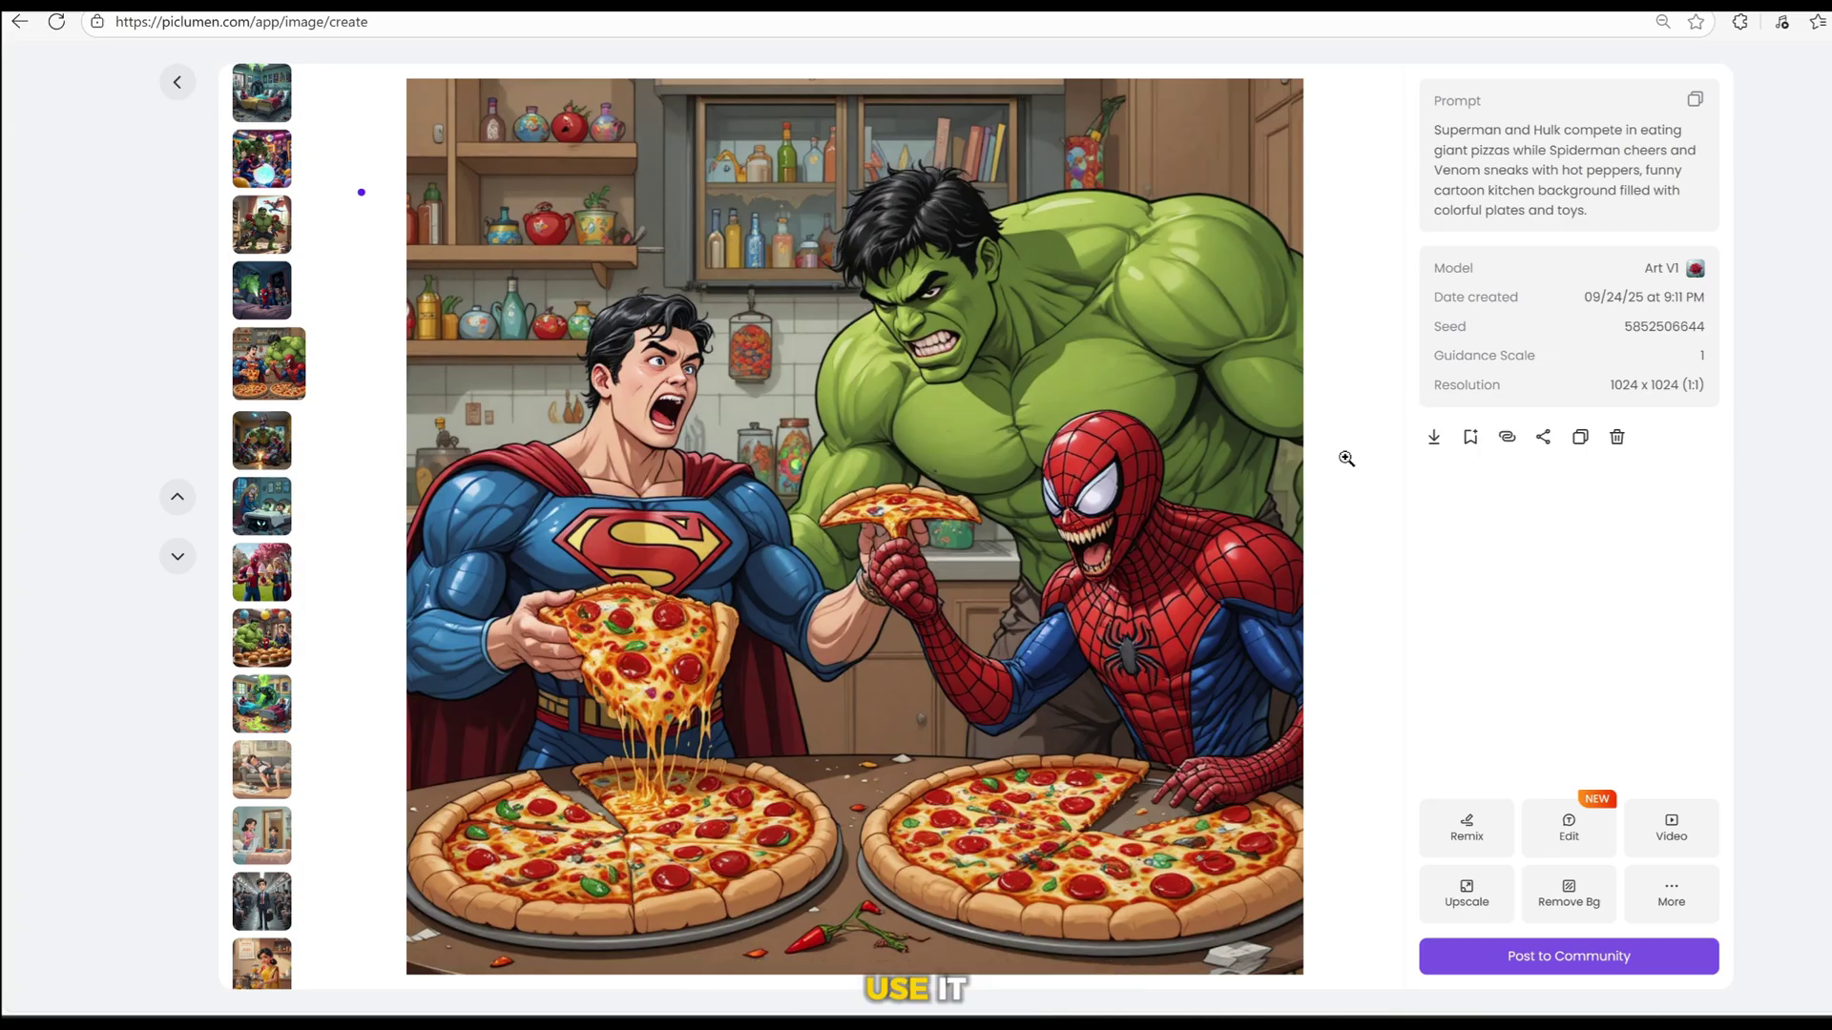
key("Down")
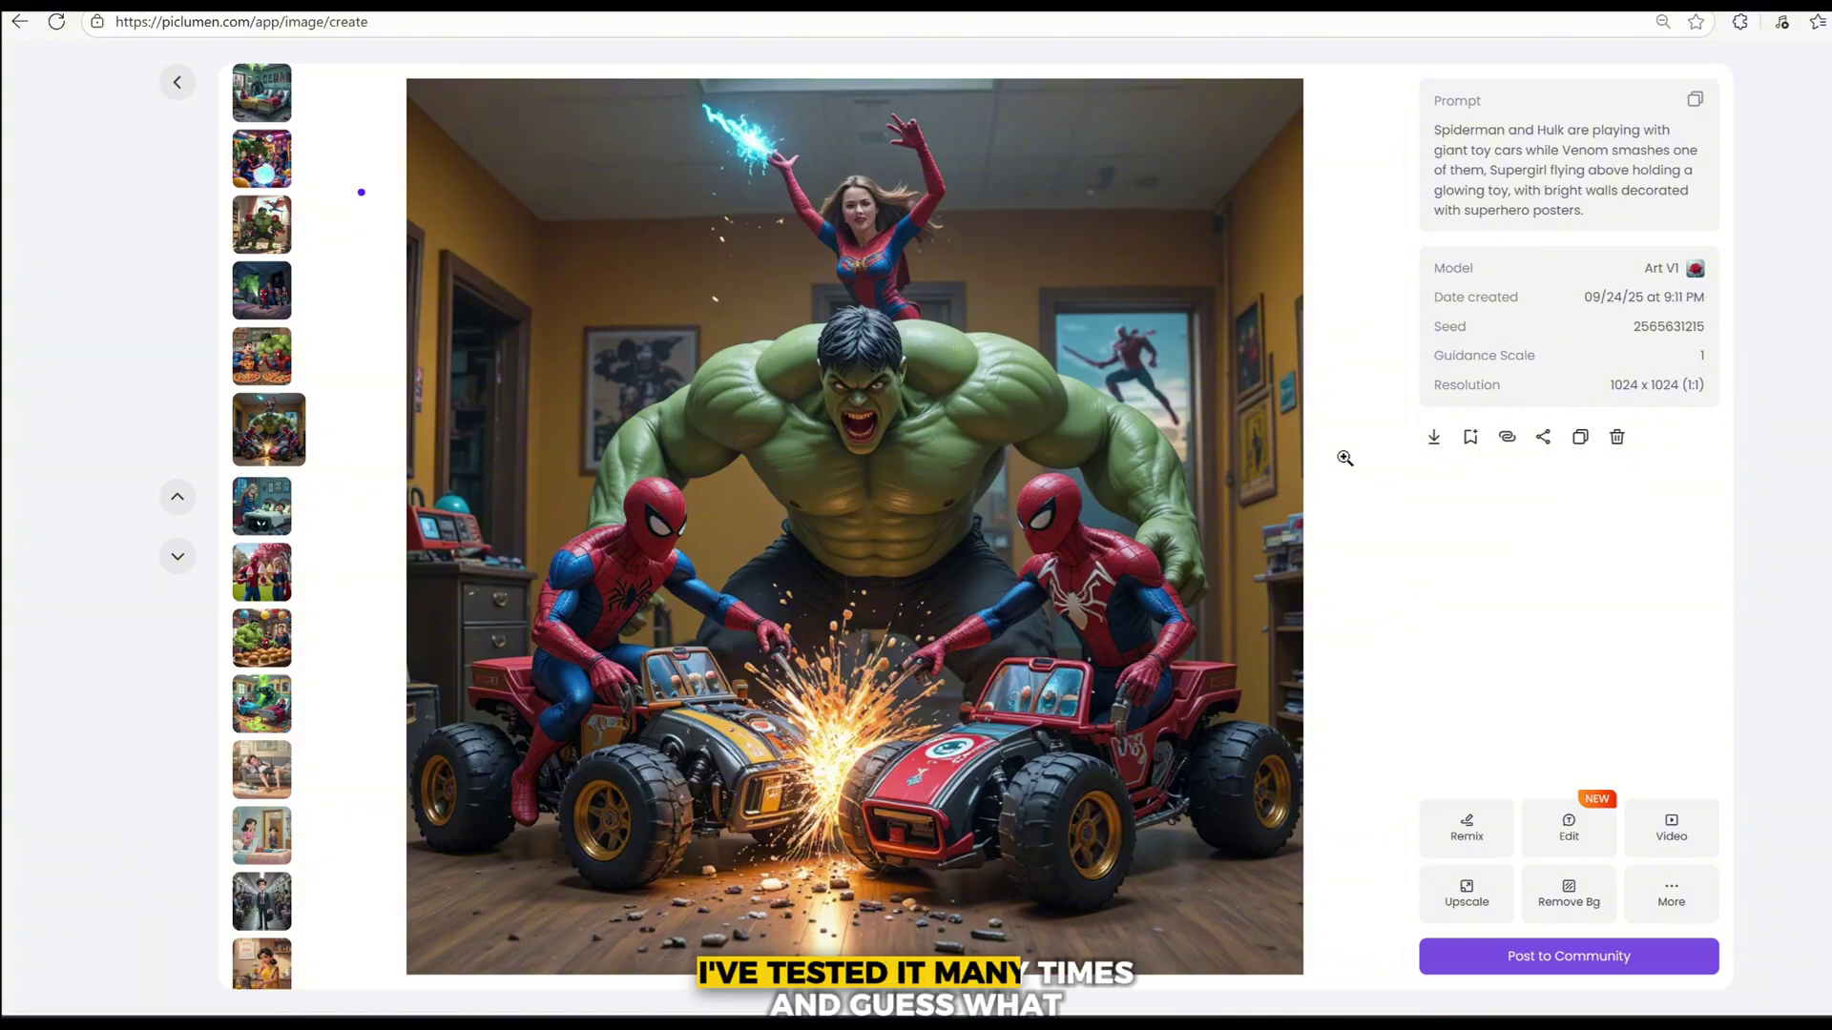
key("Down")
key("Down")
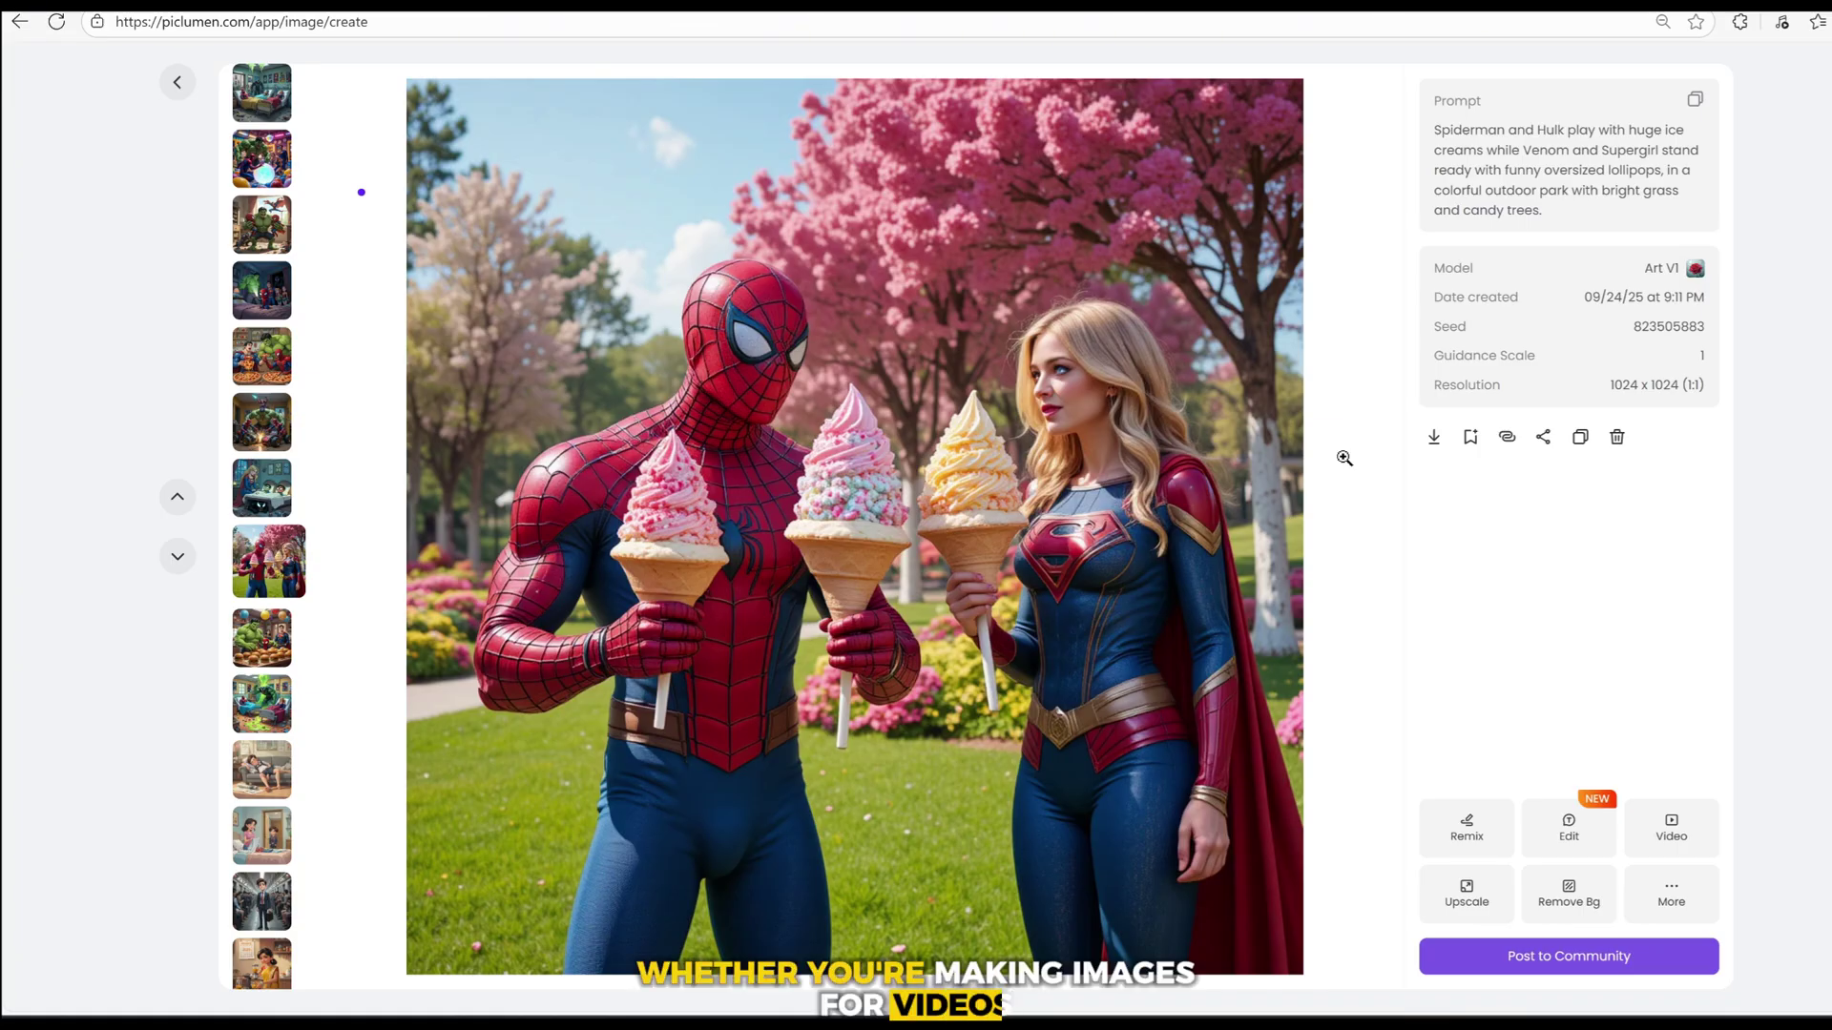
key("Down")
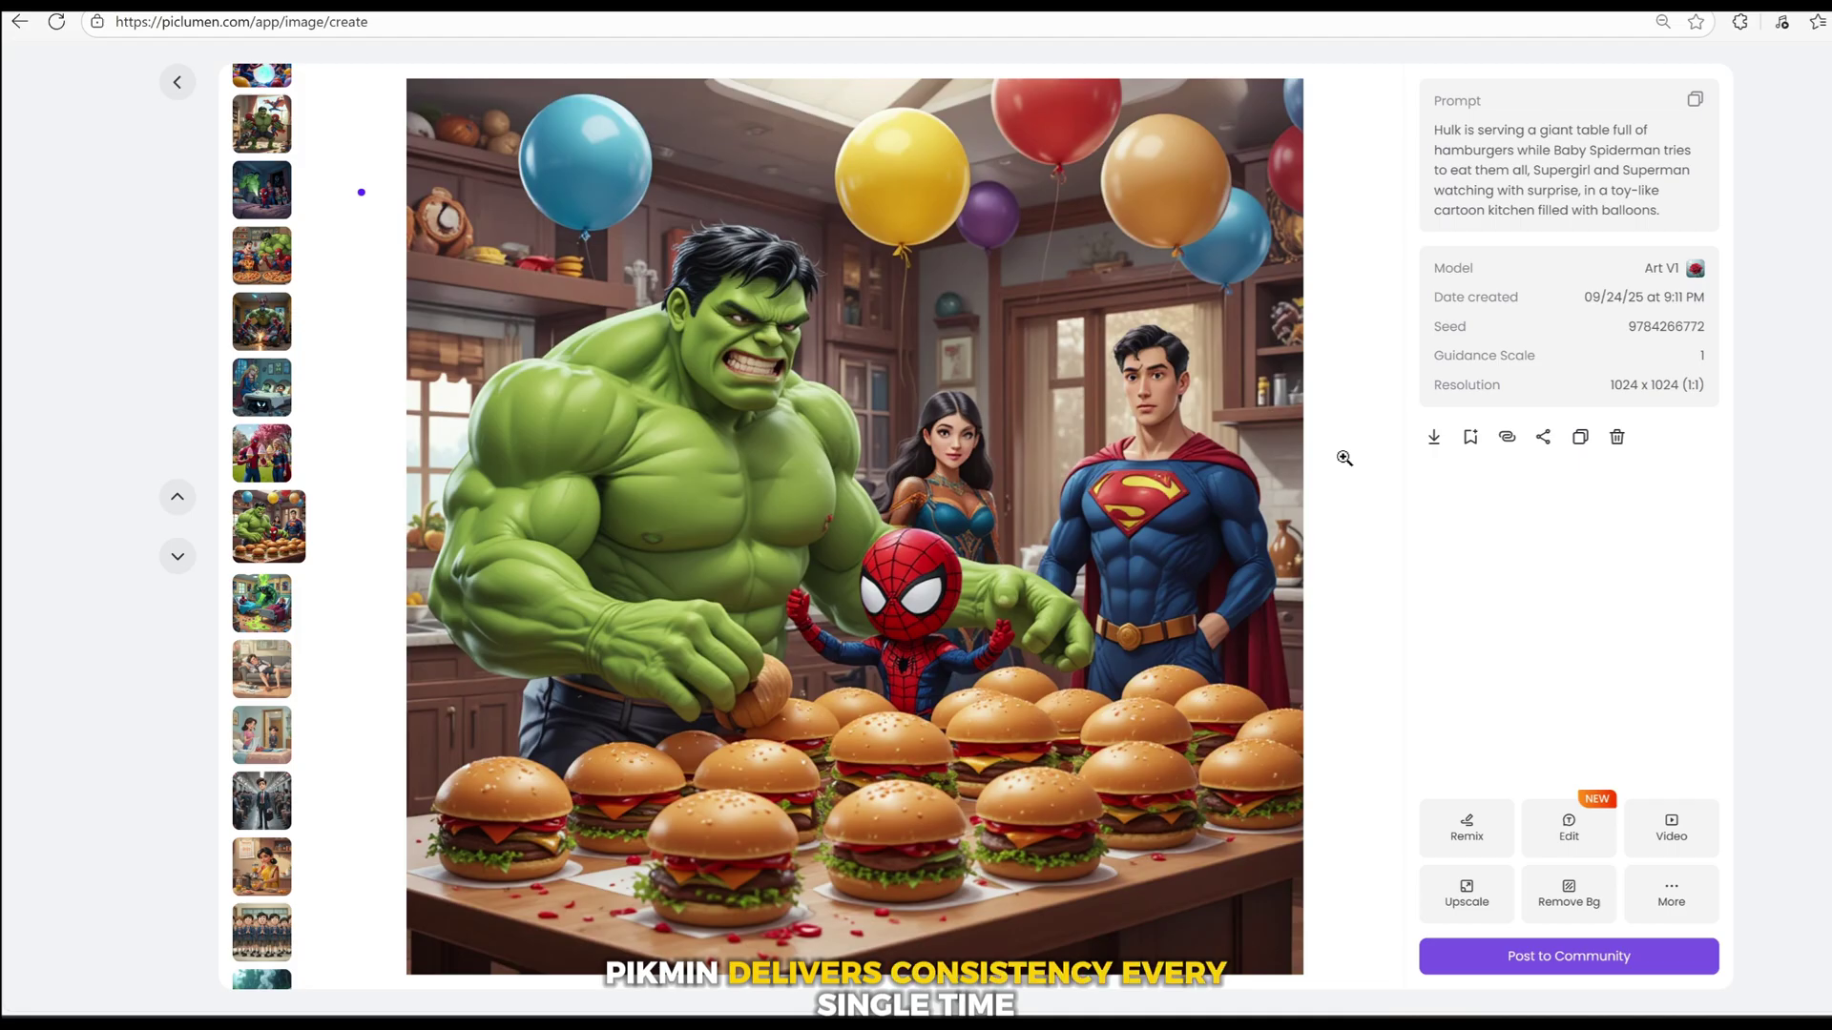
key("Down")
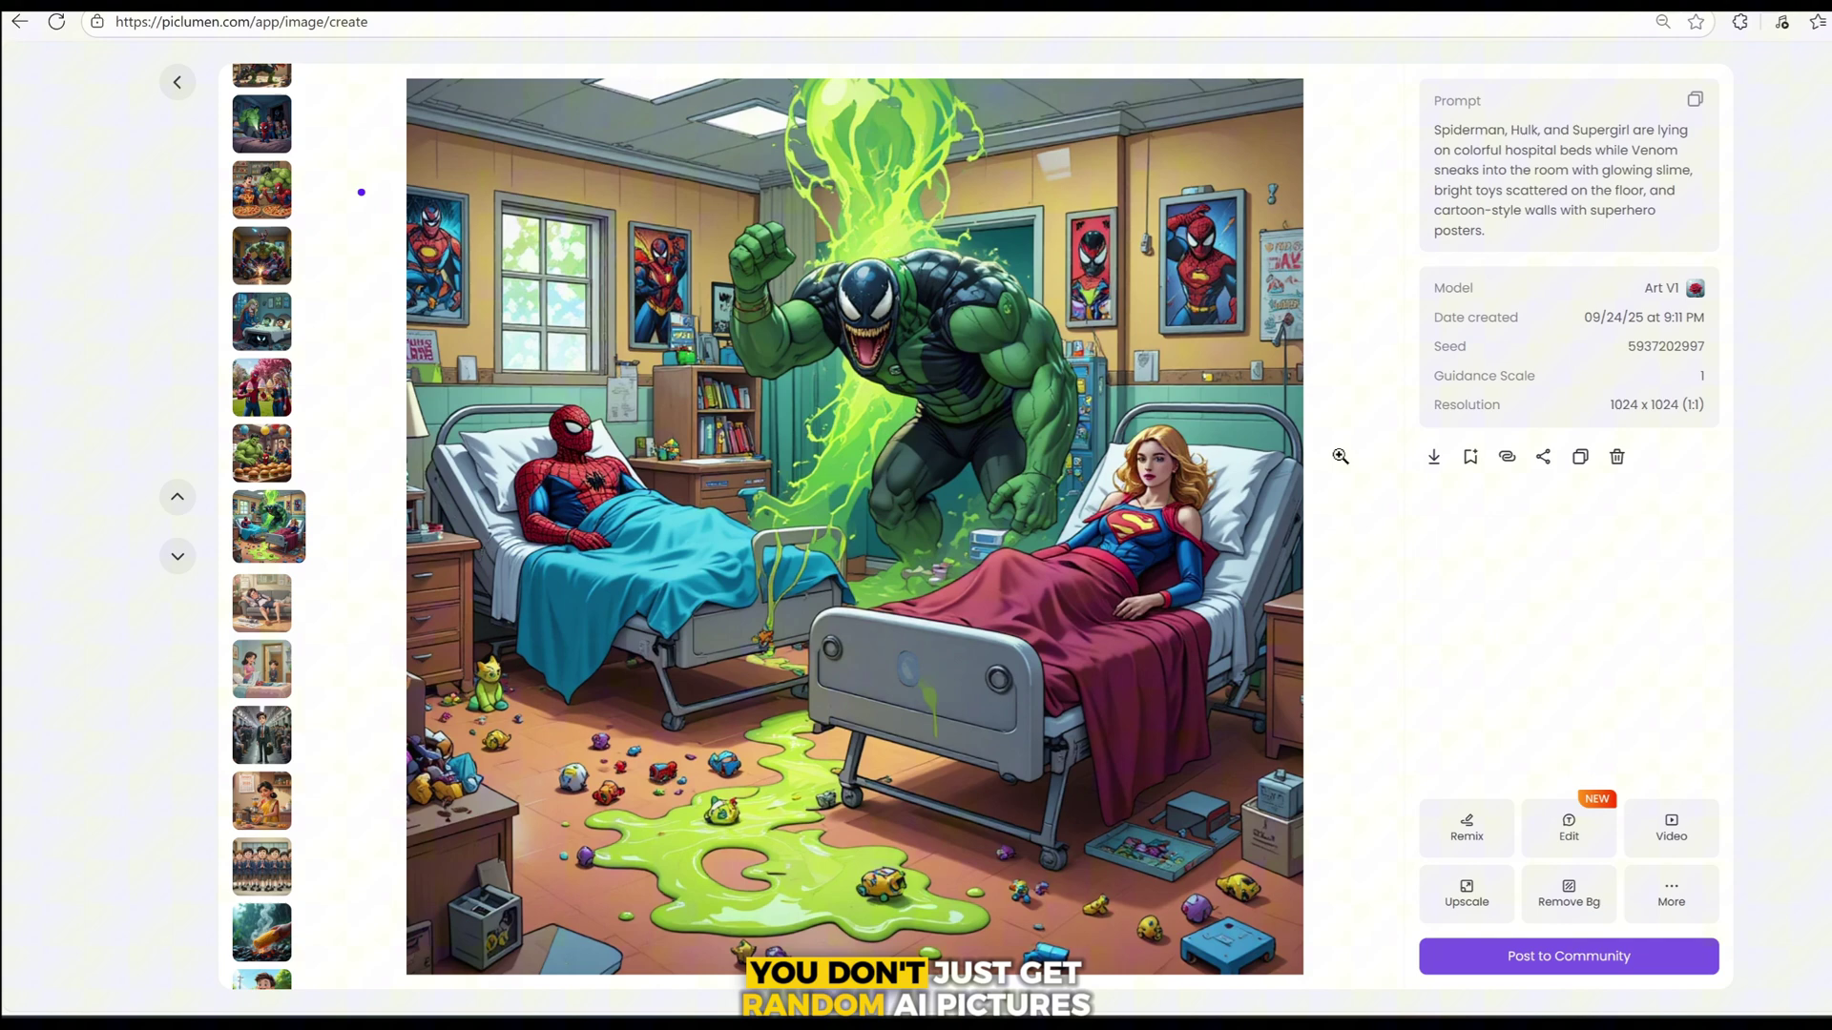
key("Up")
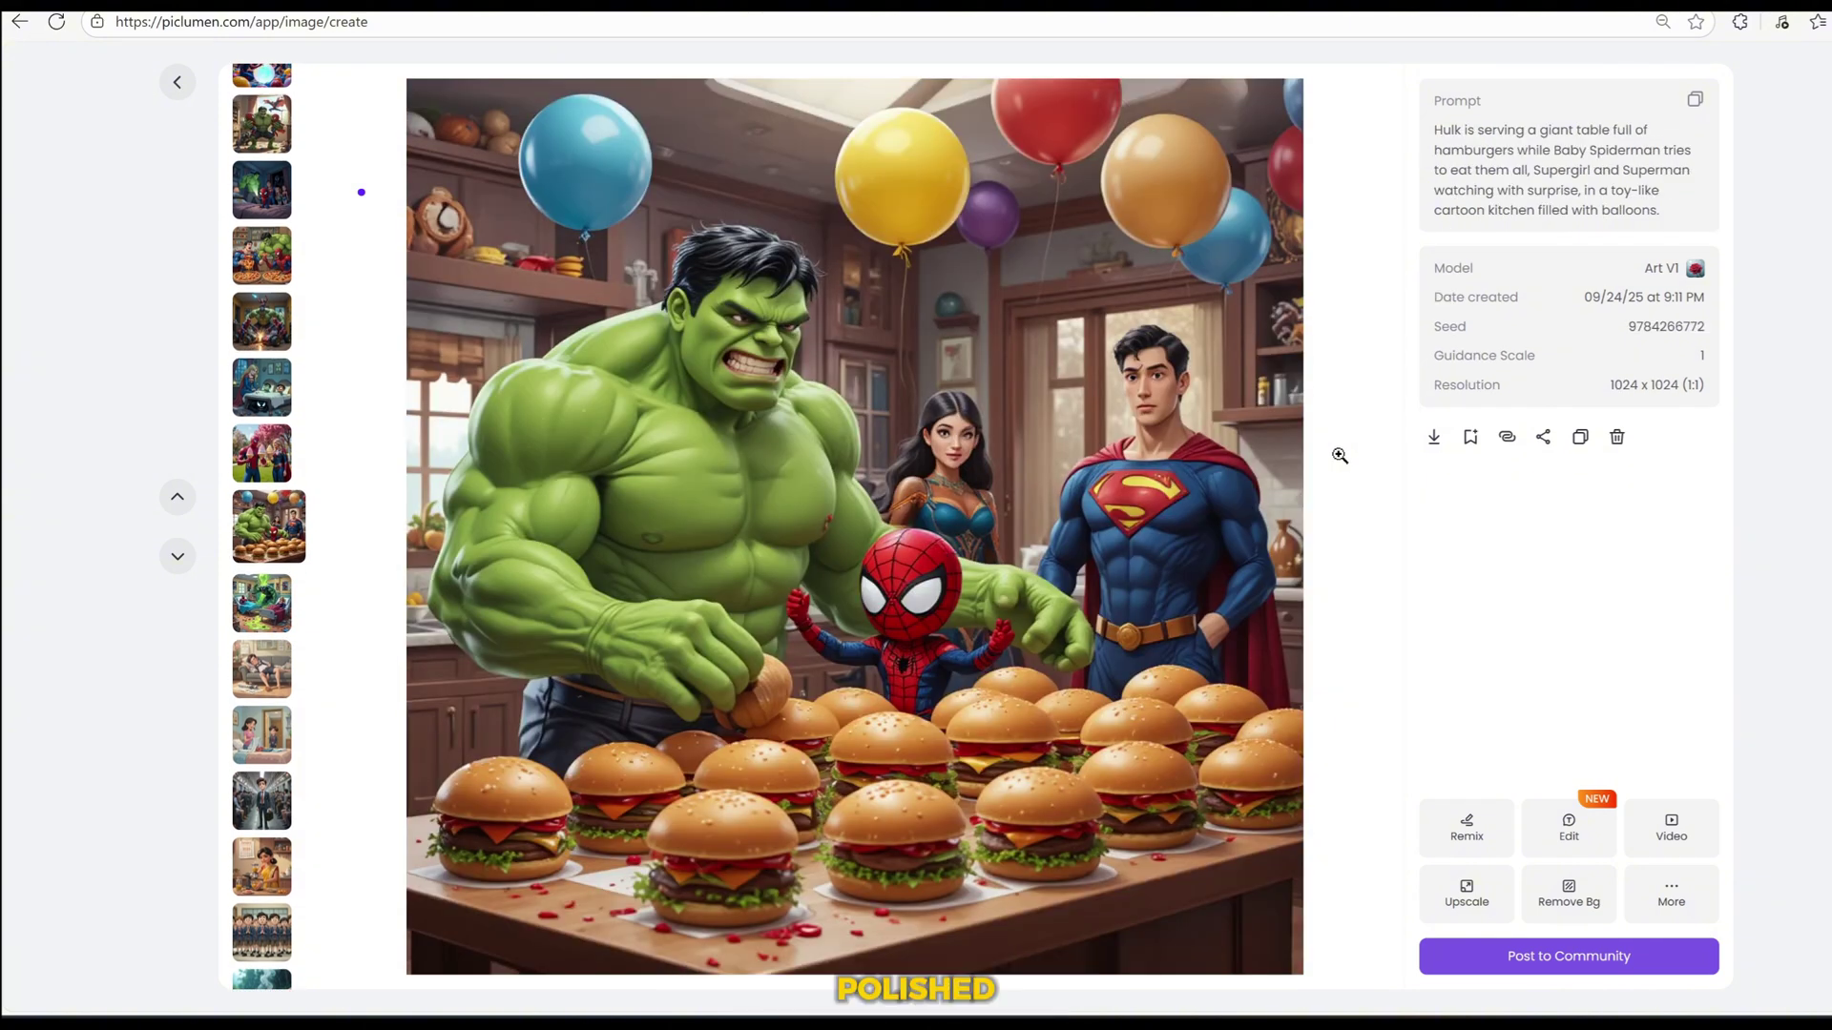
key("Up")
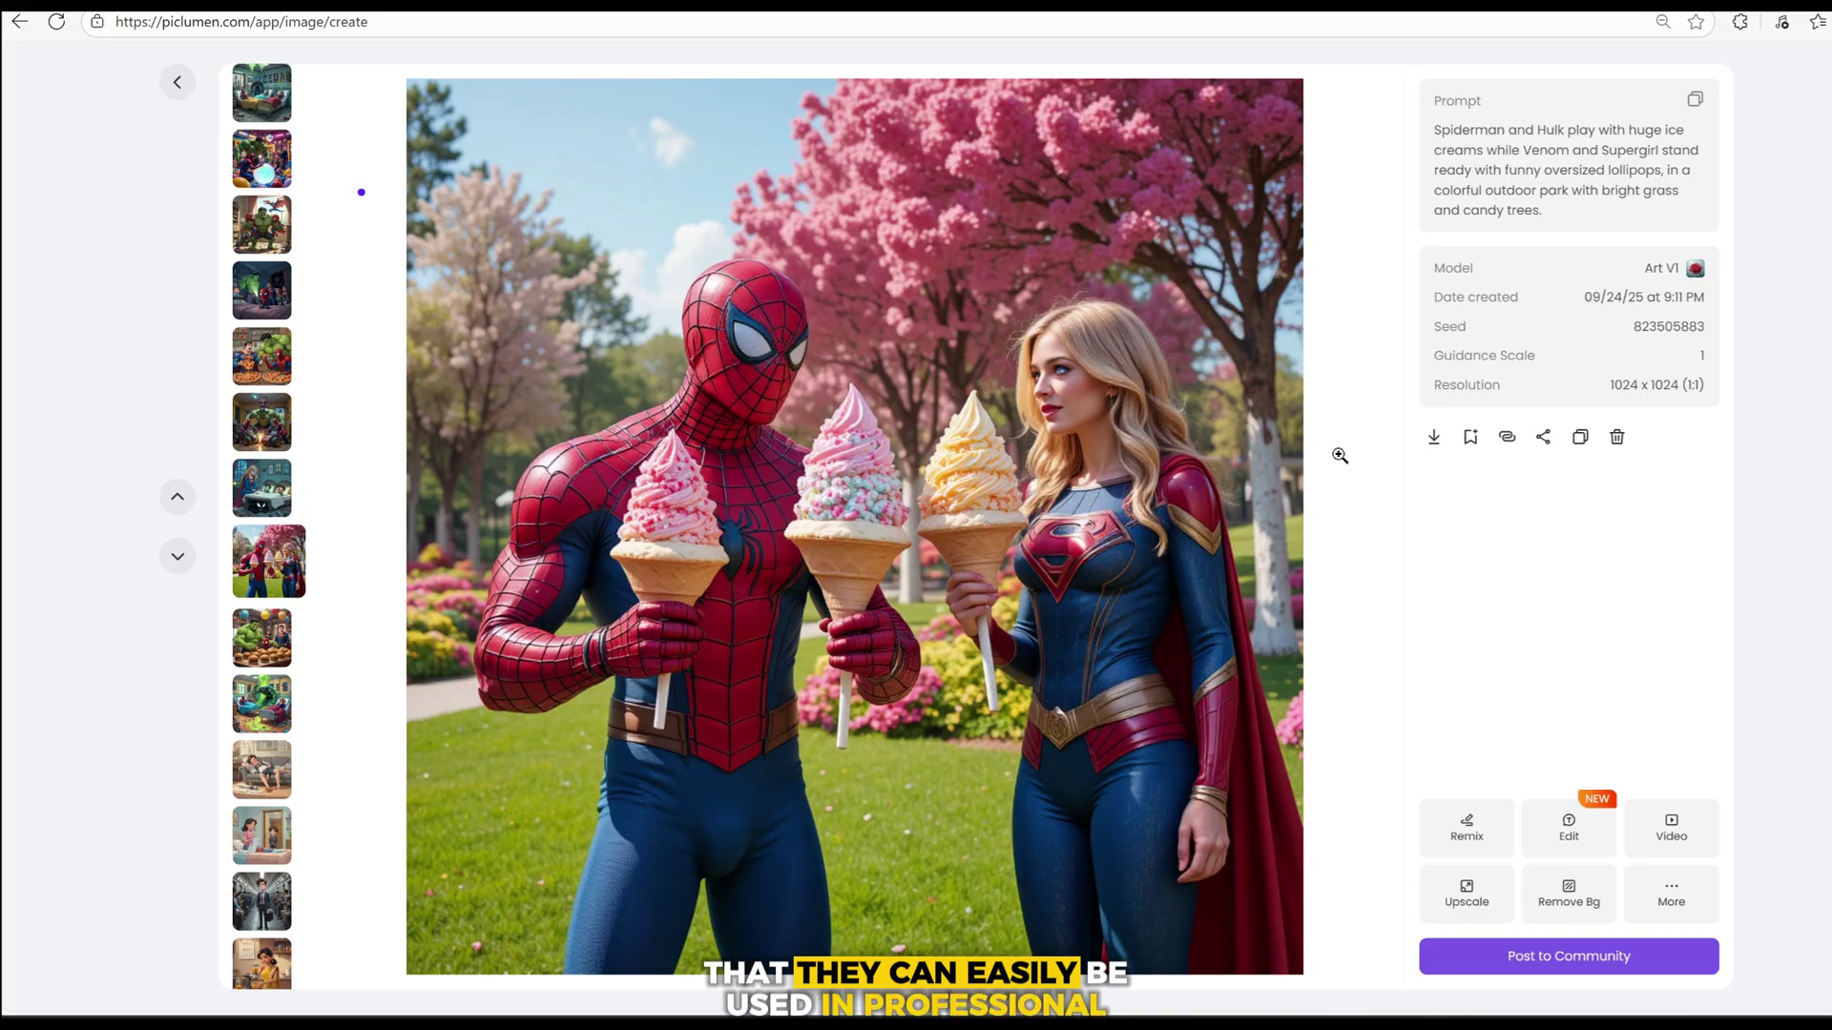
key("Up")
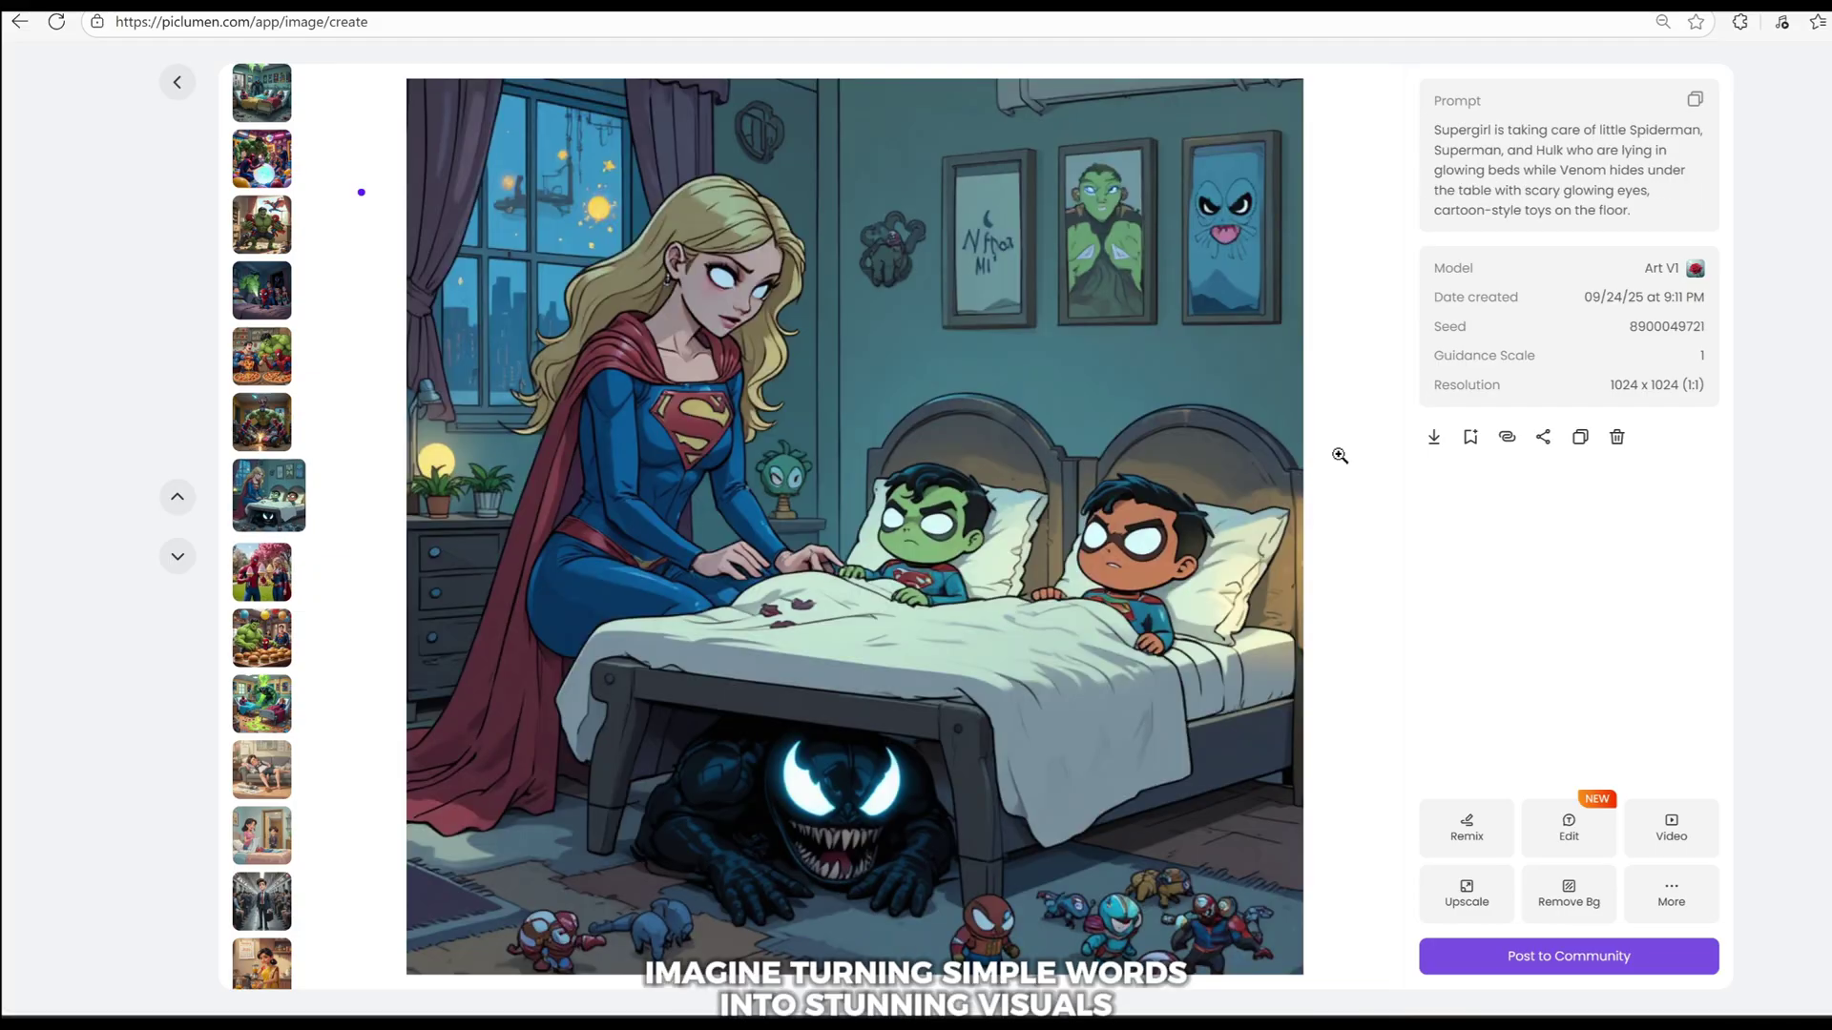
key("Up")
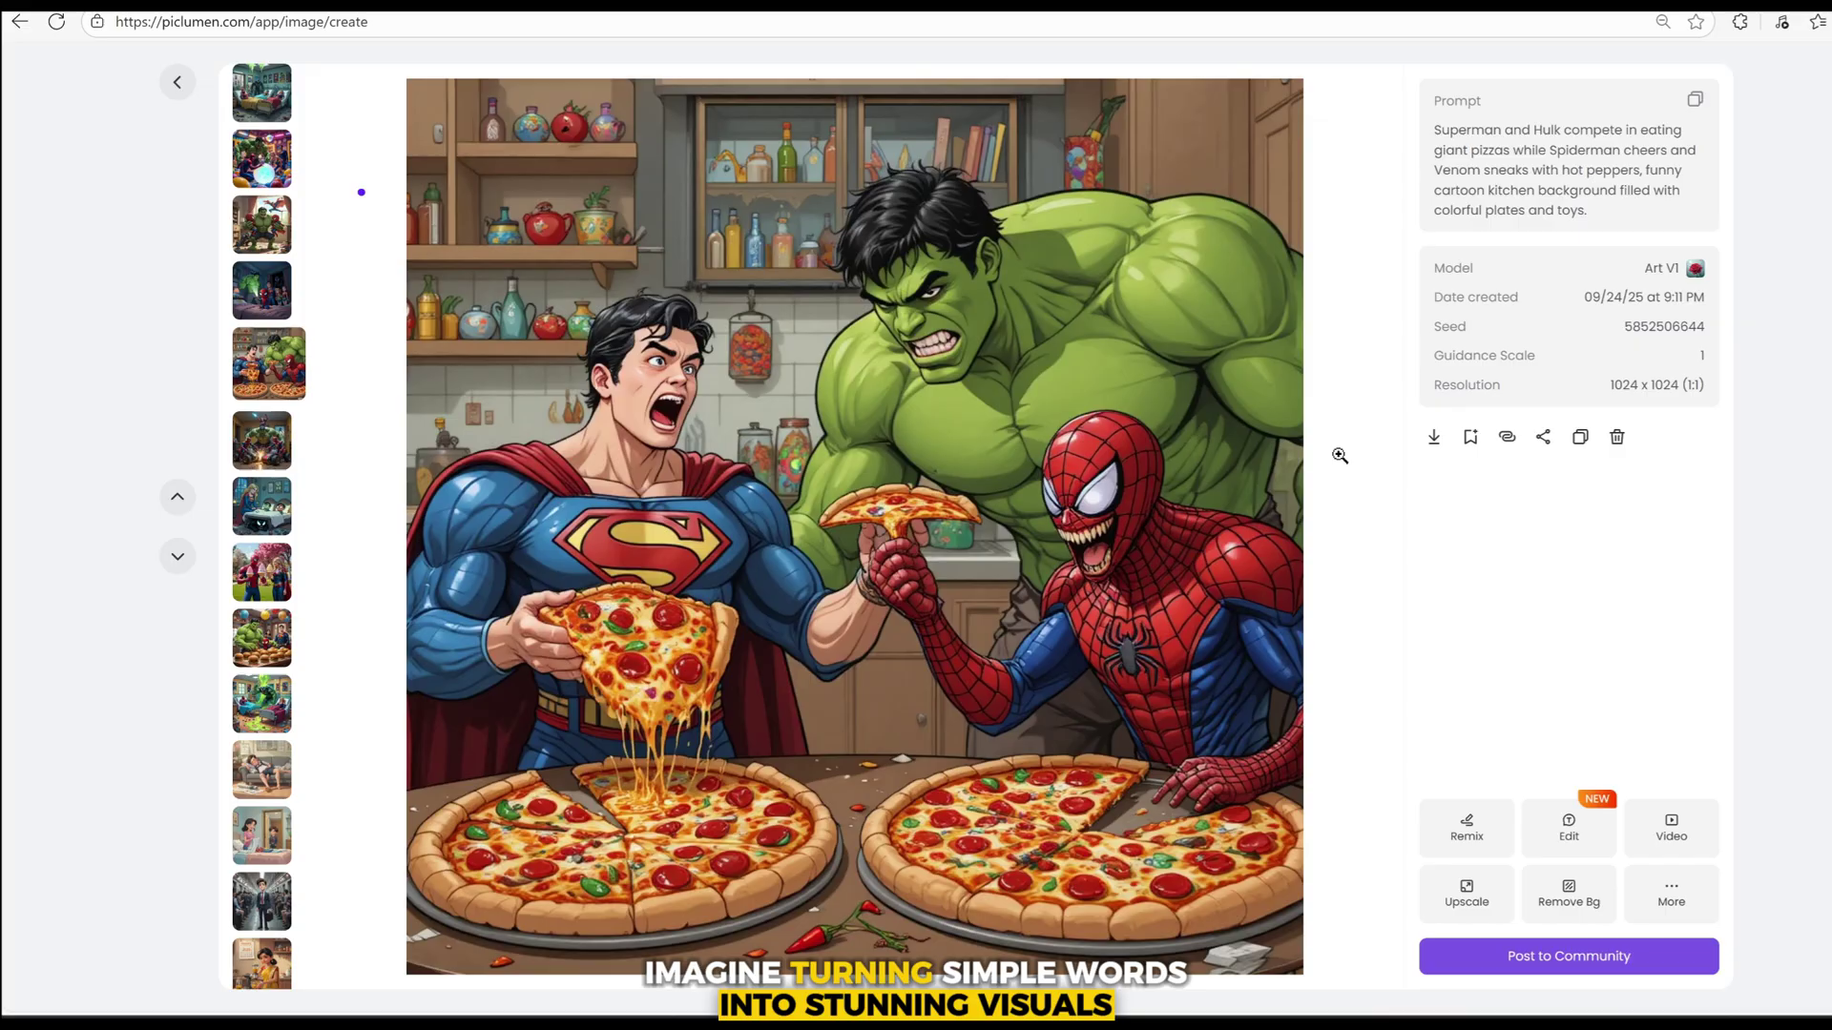
key("Up")
key("Down")
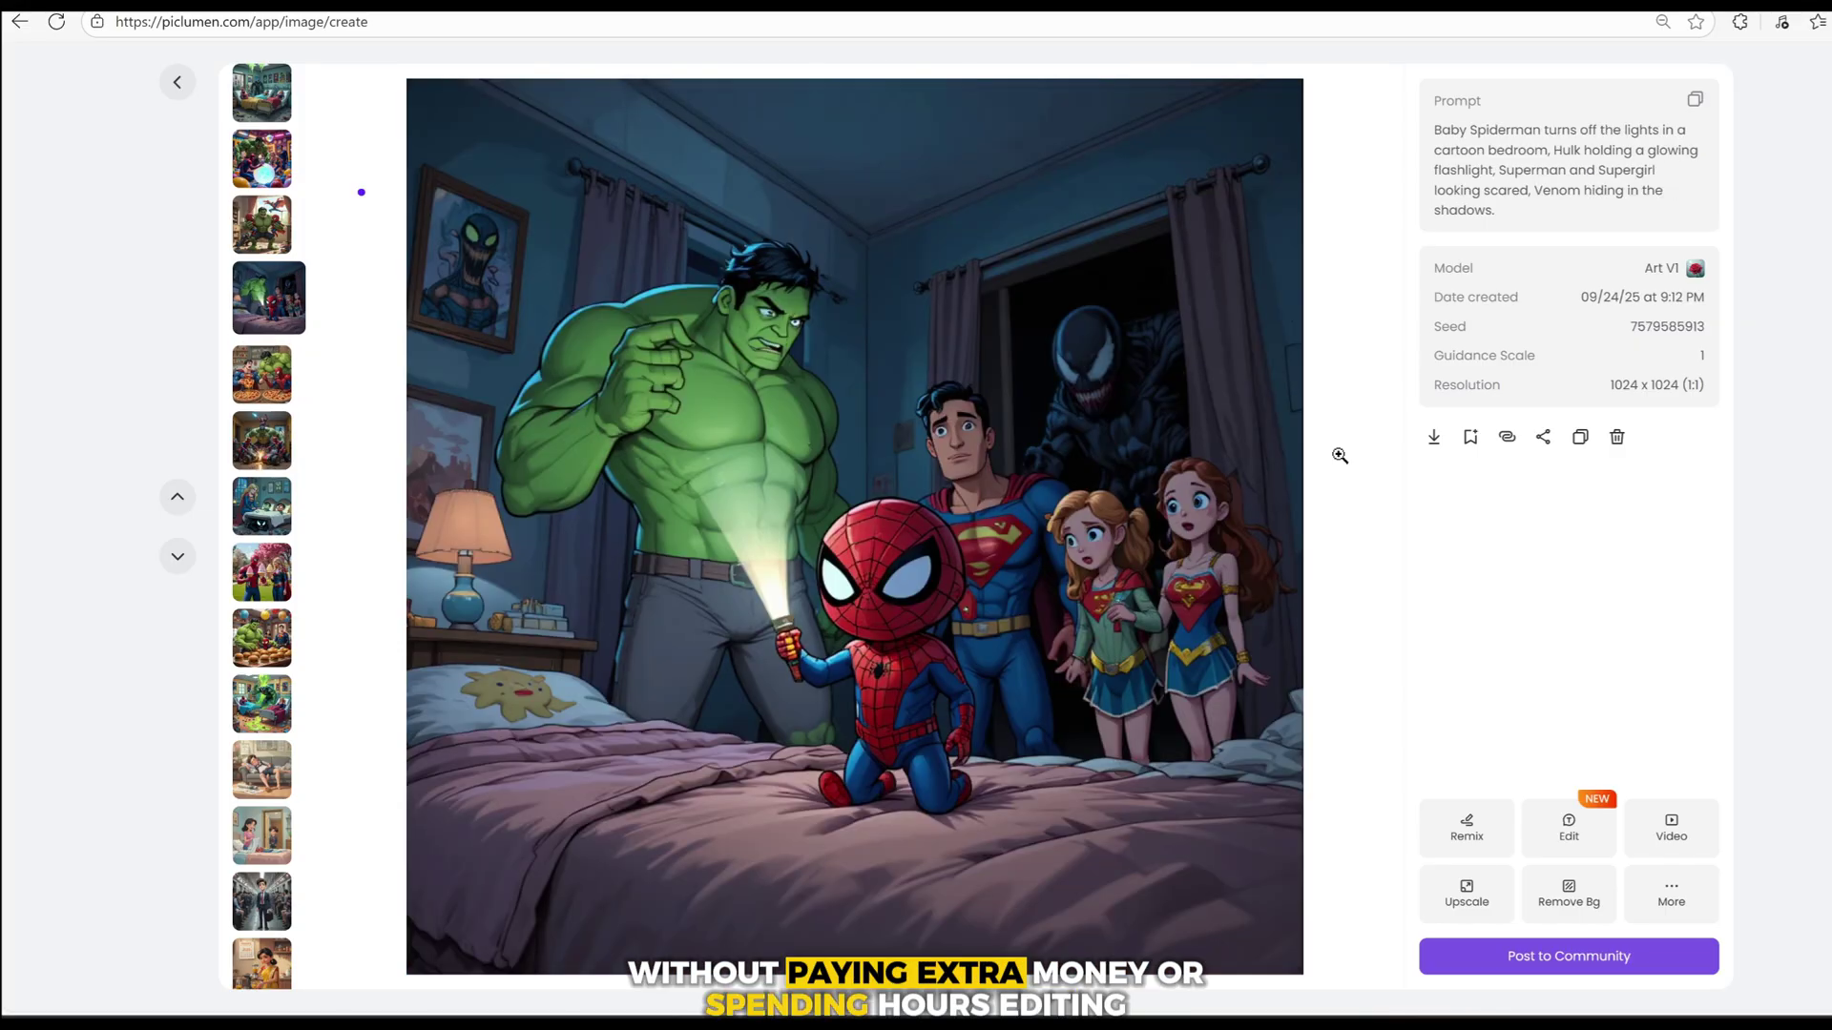
key("Up")
key("Up")
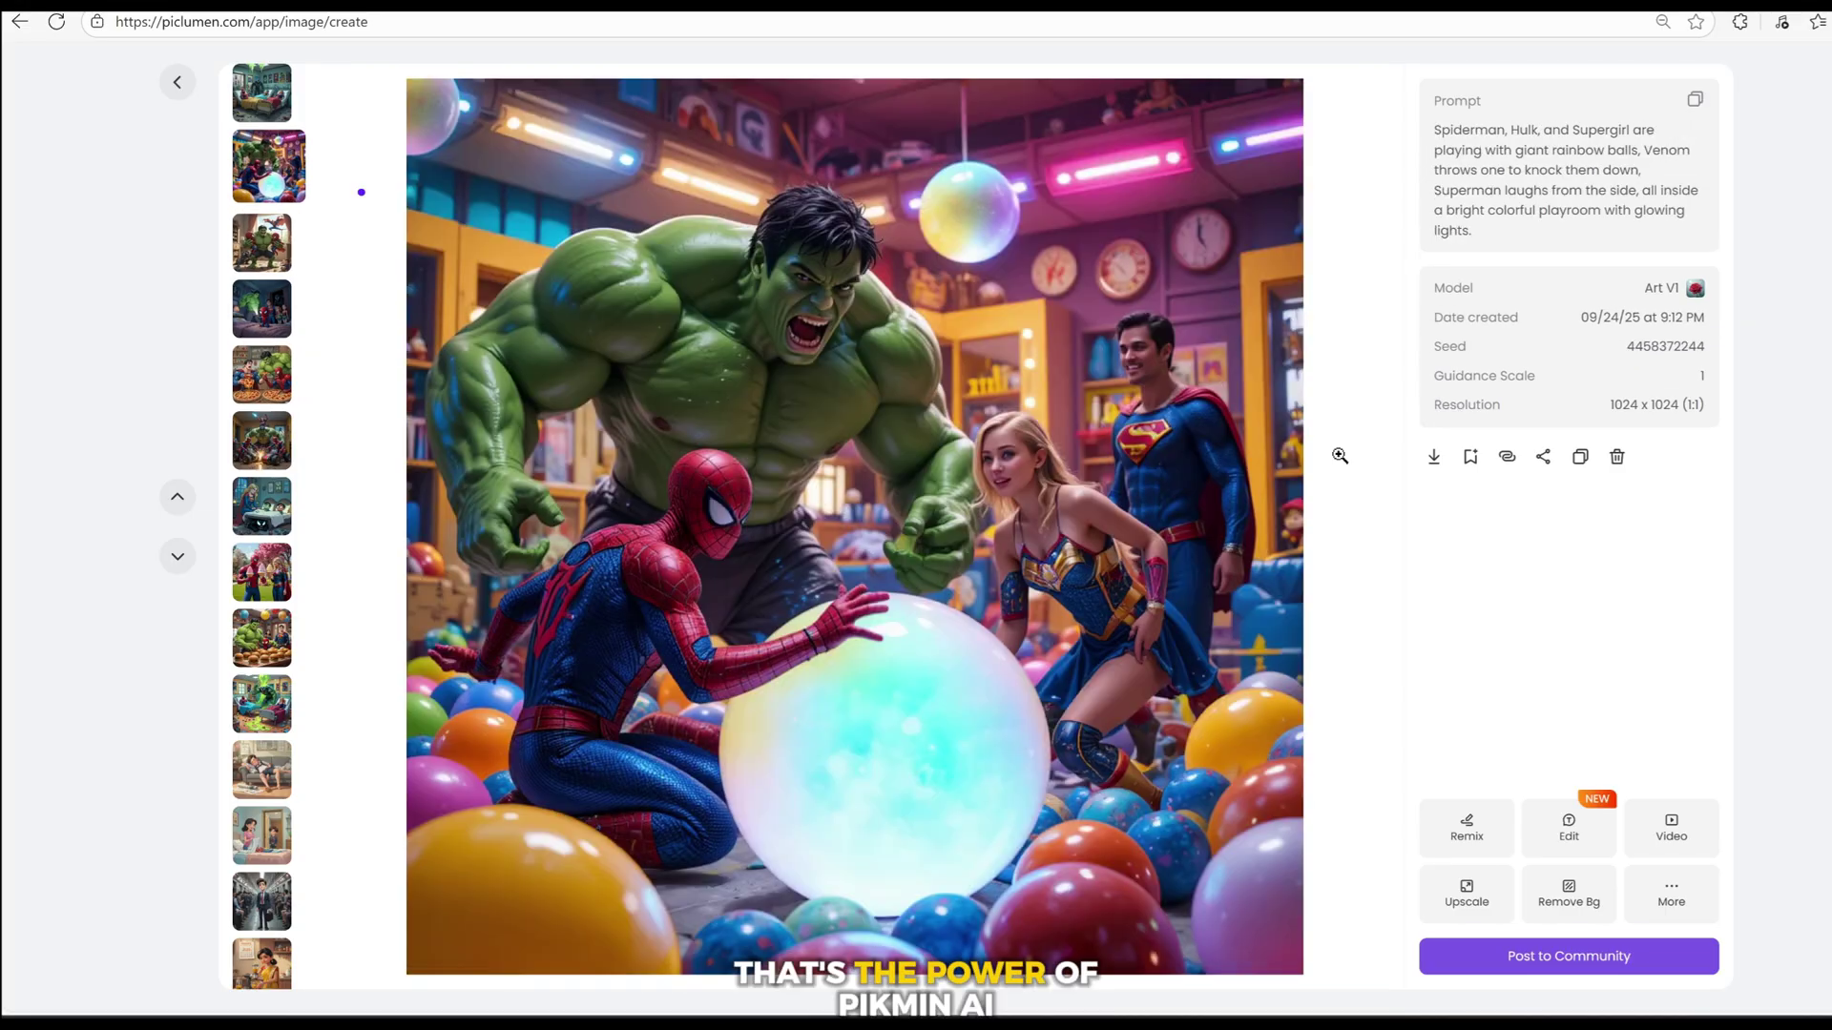
key("Up")
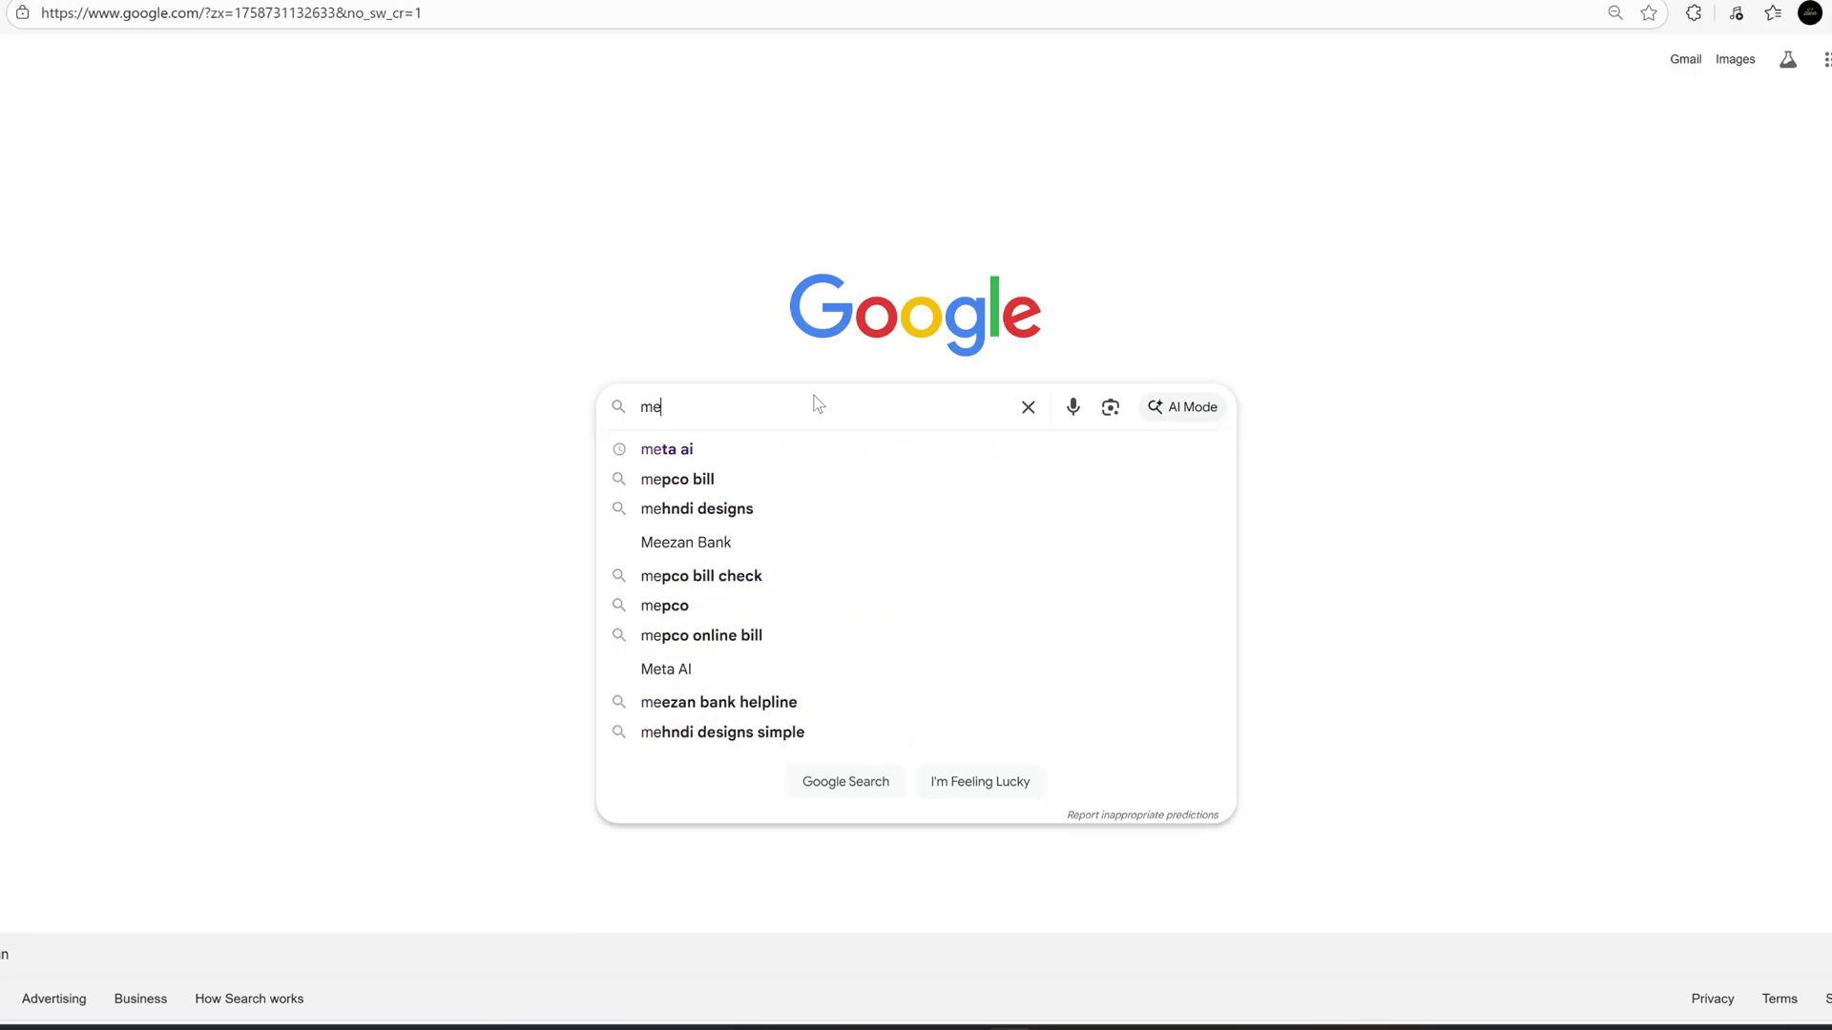
Step: Fix the 'meta ai' search text and run the Google search
key("BackSpace")
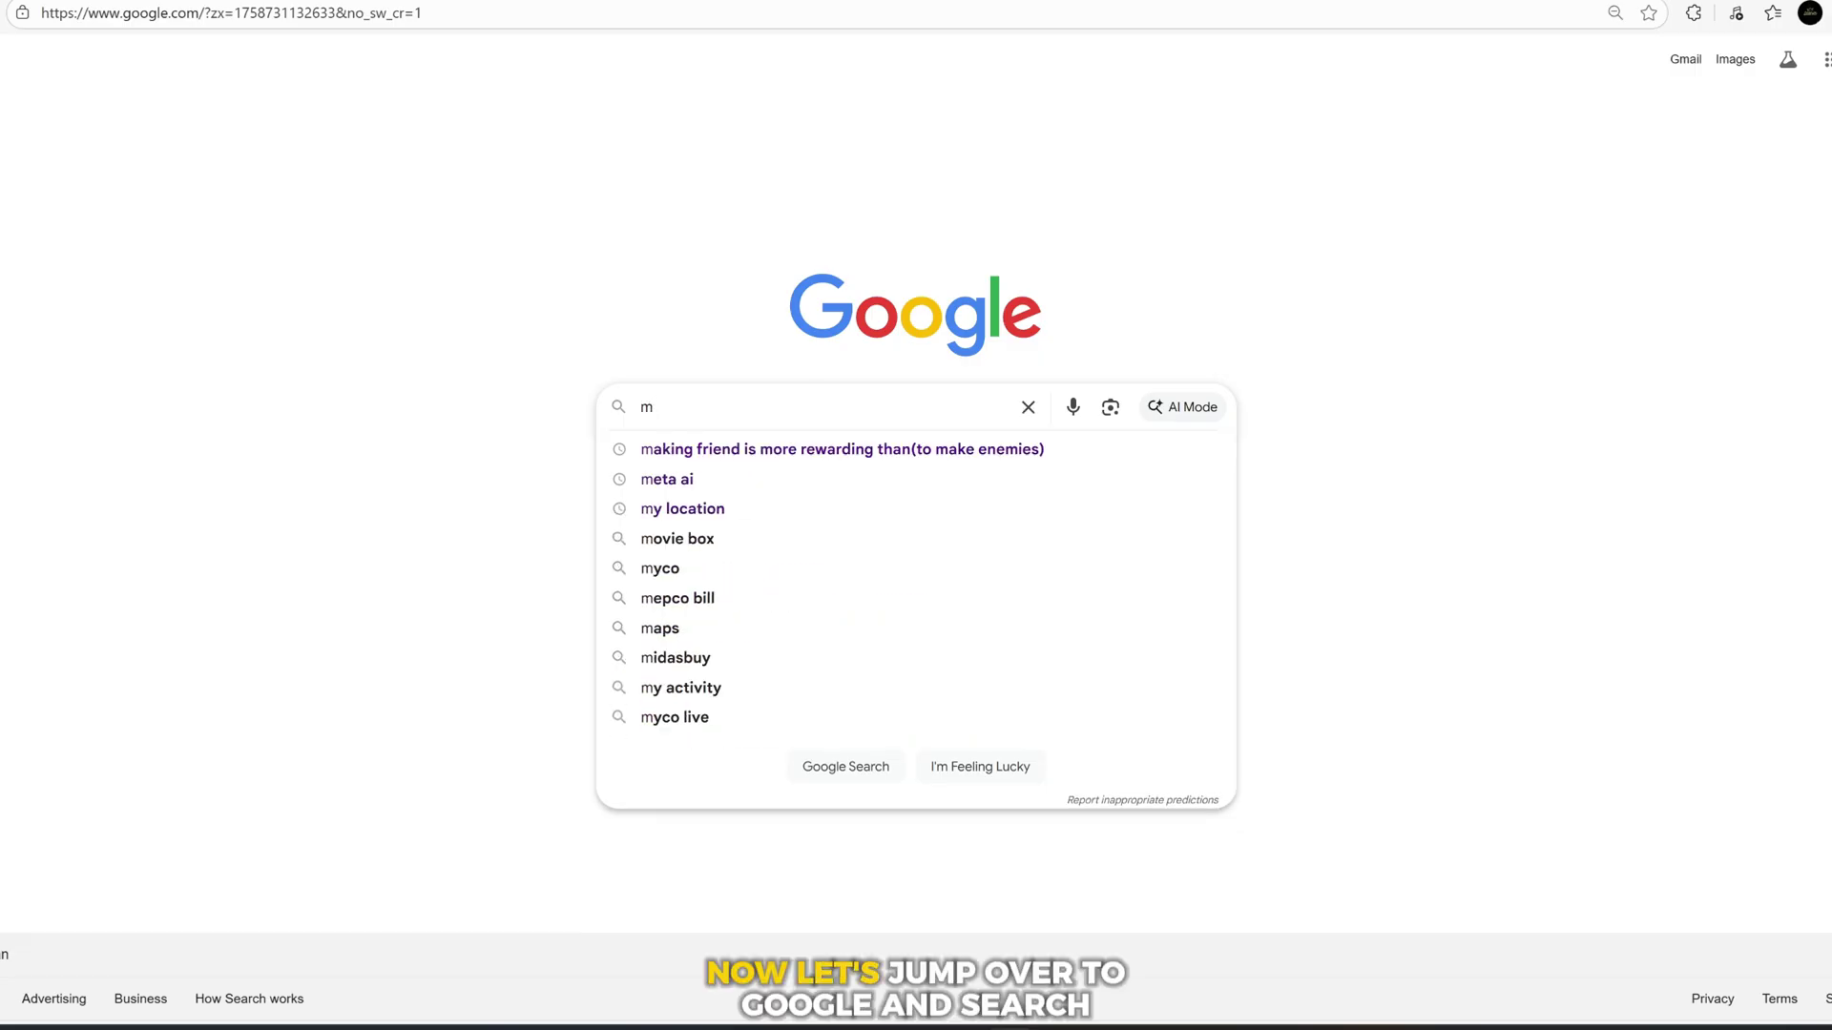
type("eta ai")
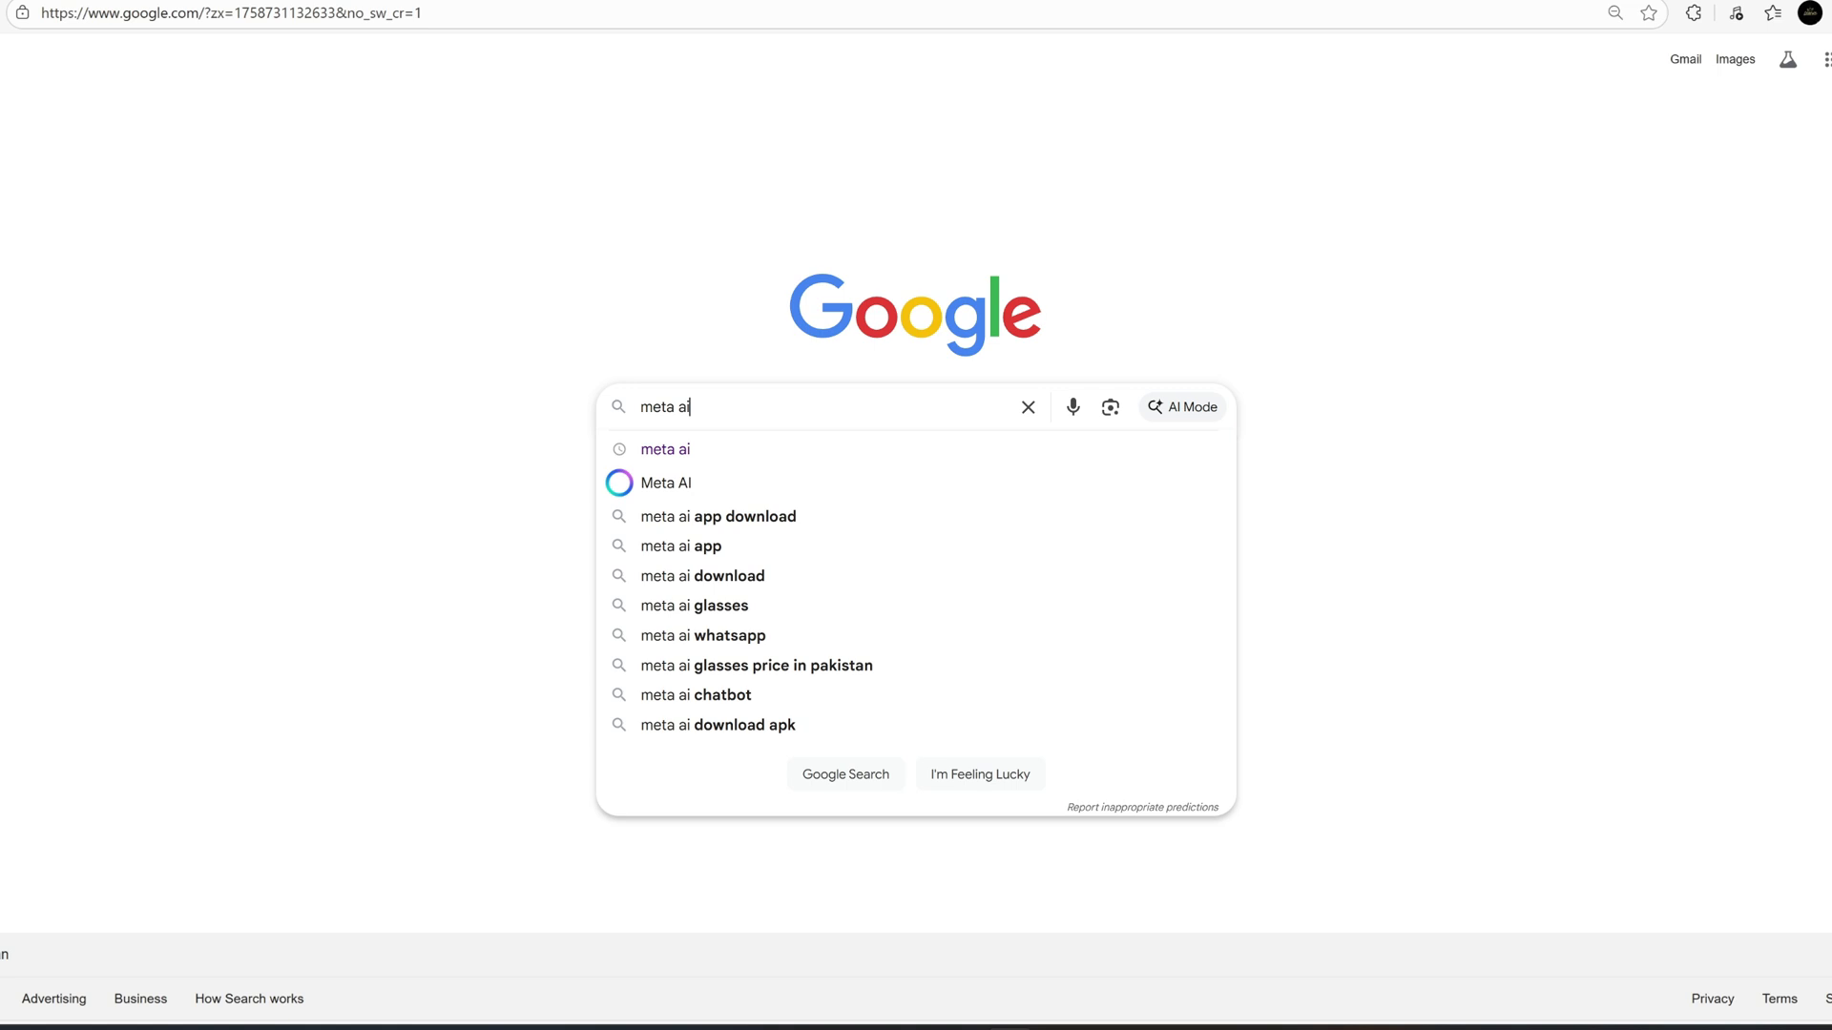
key("Return")
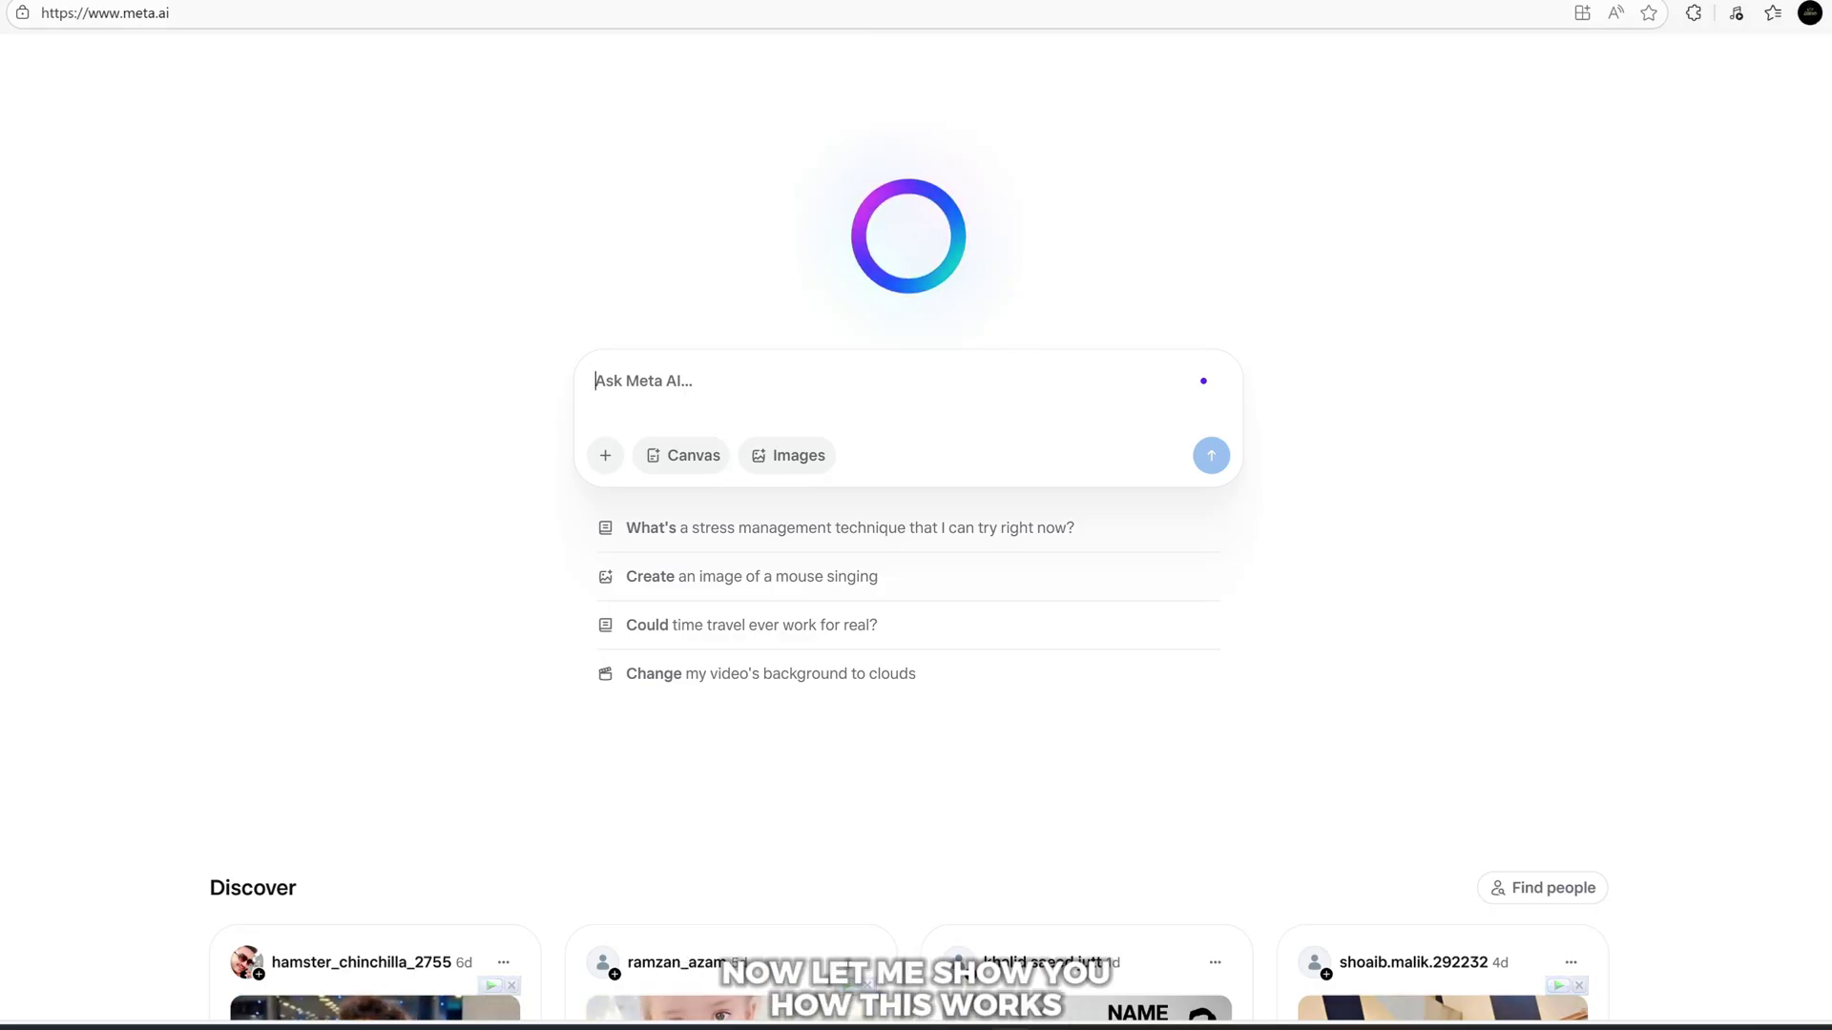
Step: Attach the playroom image from 'spider man new' and send 'animate this video'
right_click(789, 384)
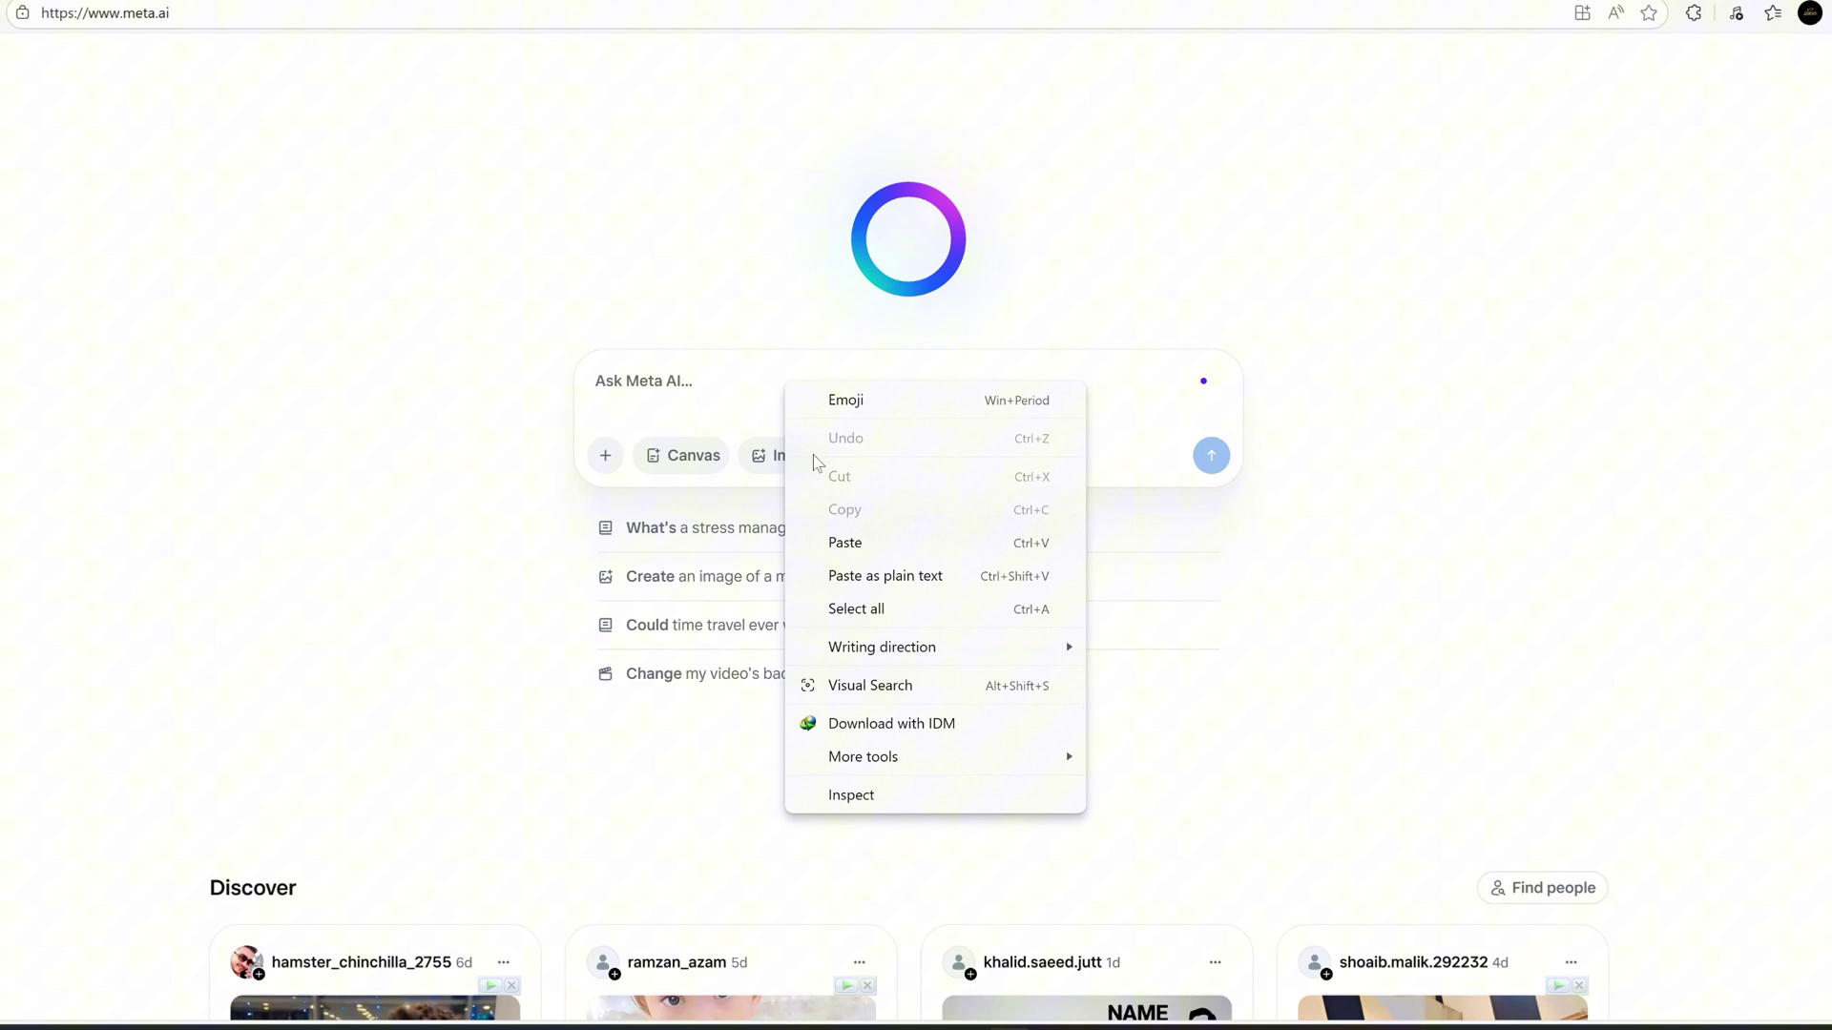
left_click(836, 542)
scroll(287, 358, "down", 5)
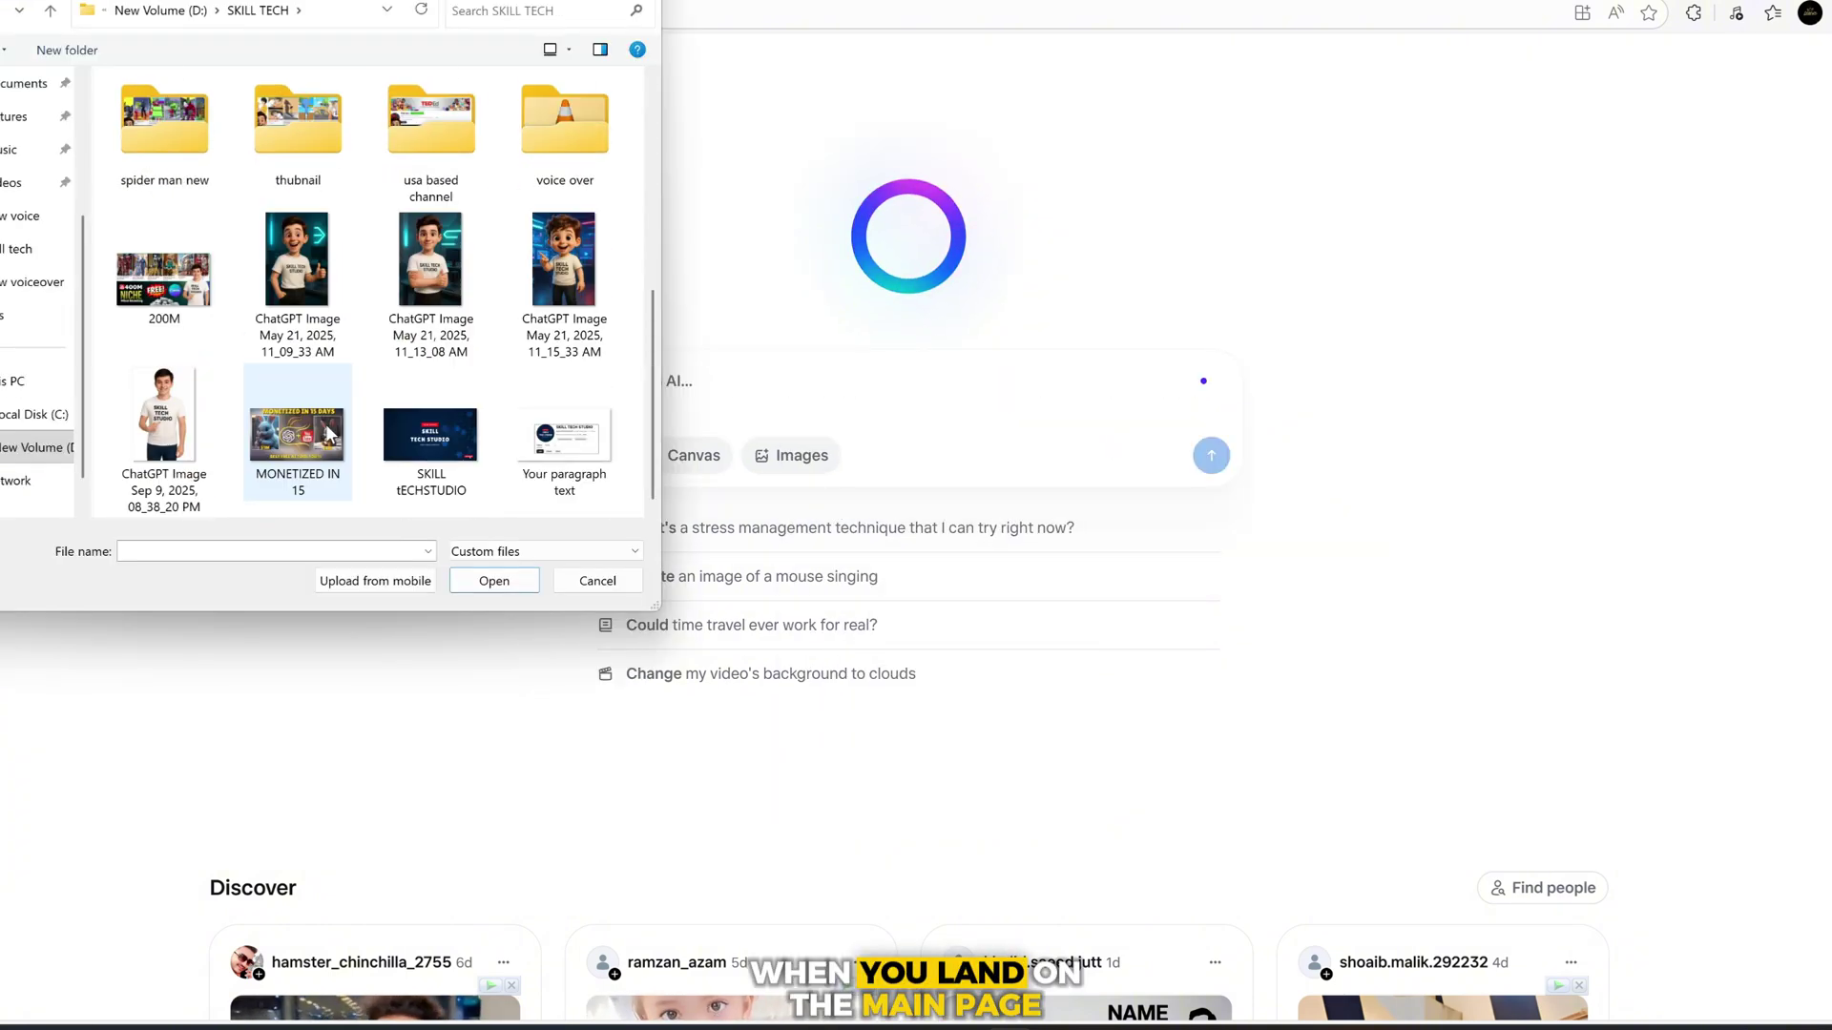
double_click(163, 129)
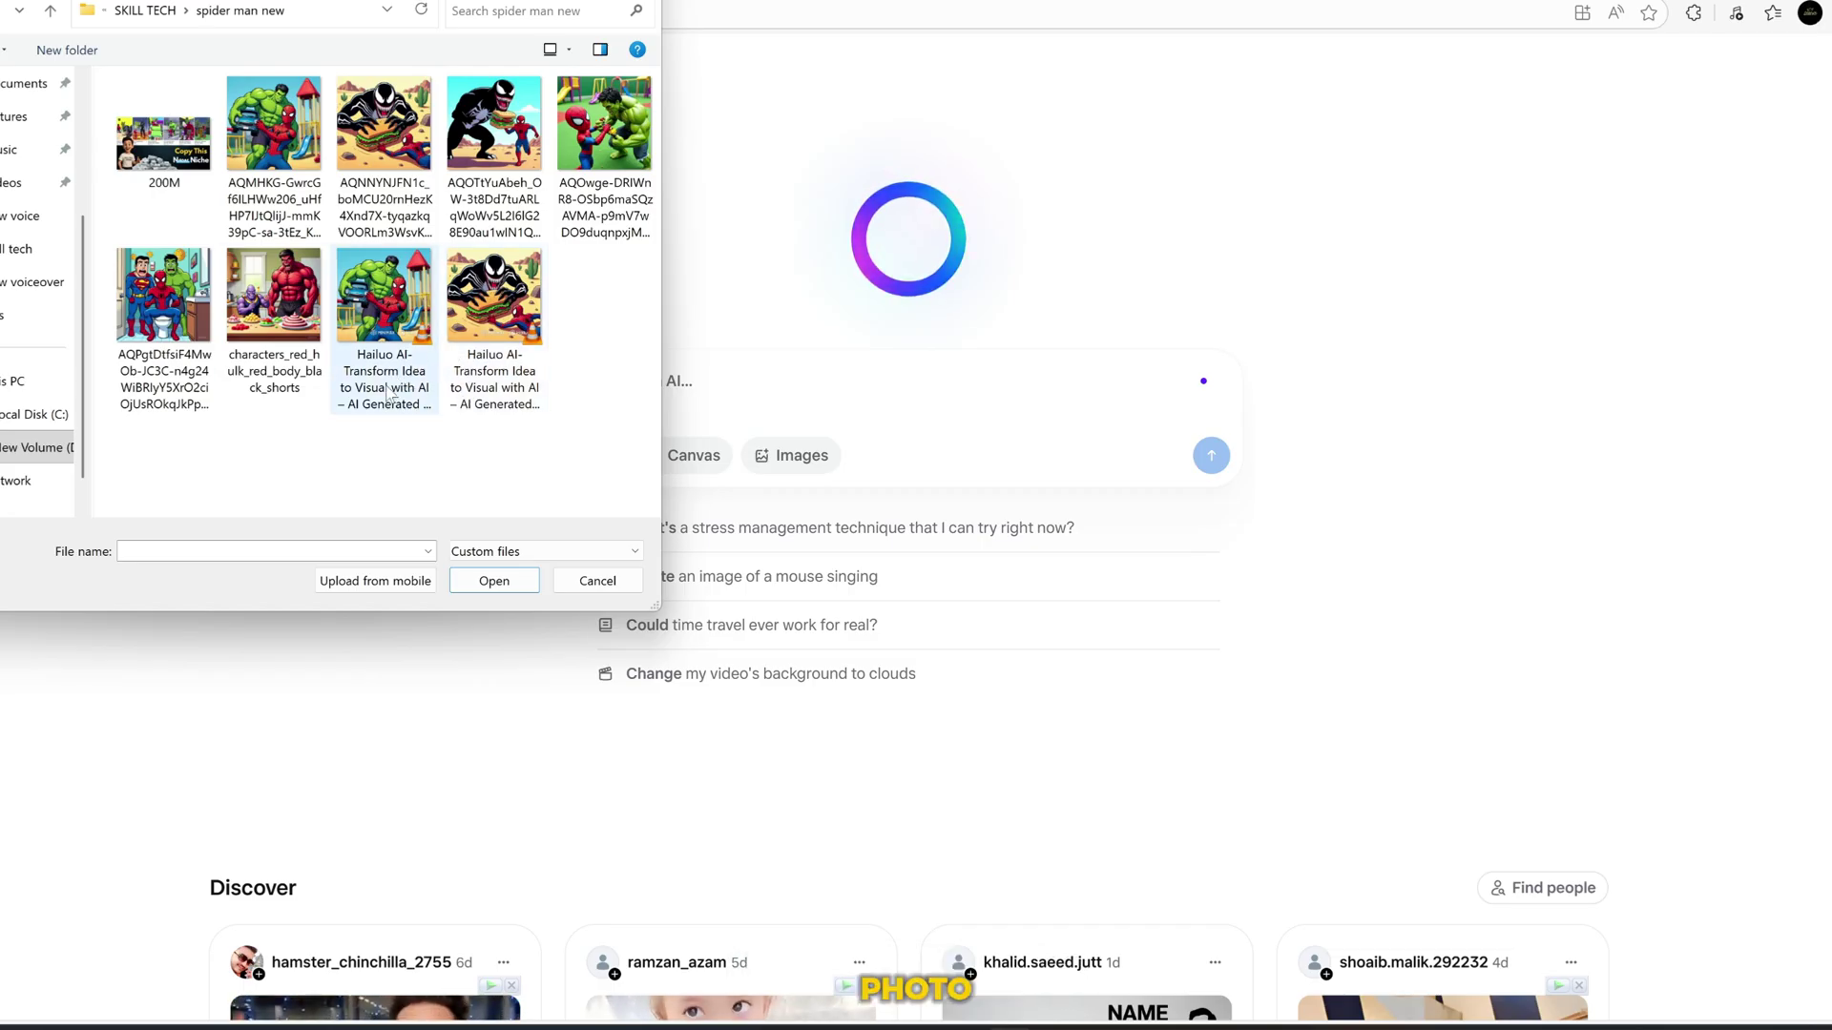
double_click(163, 296)
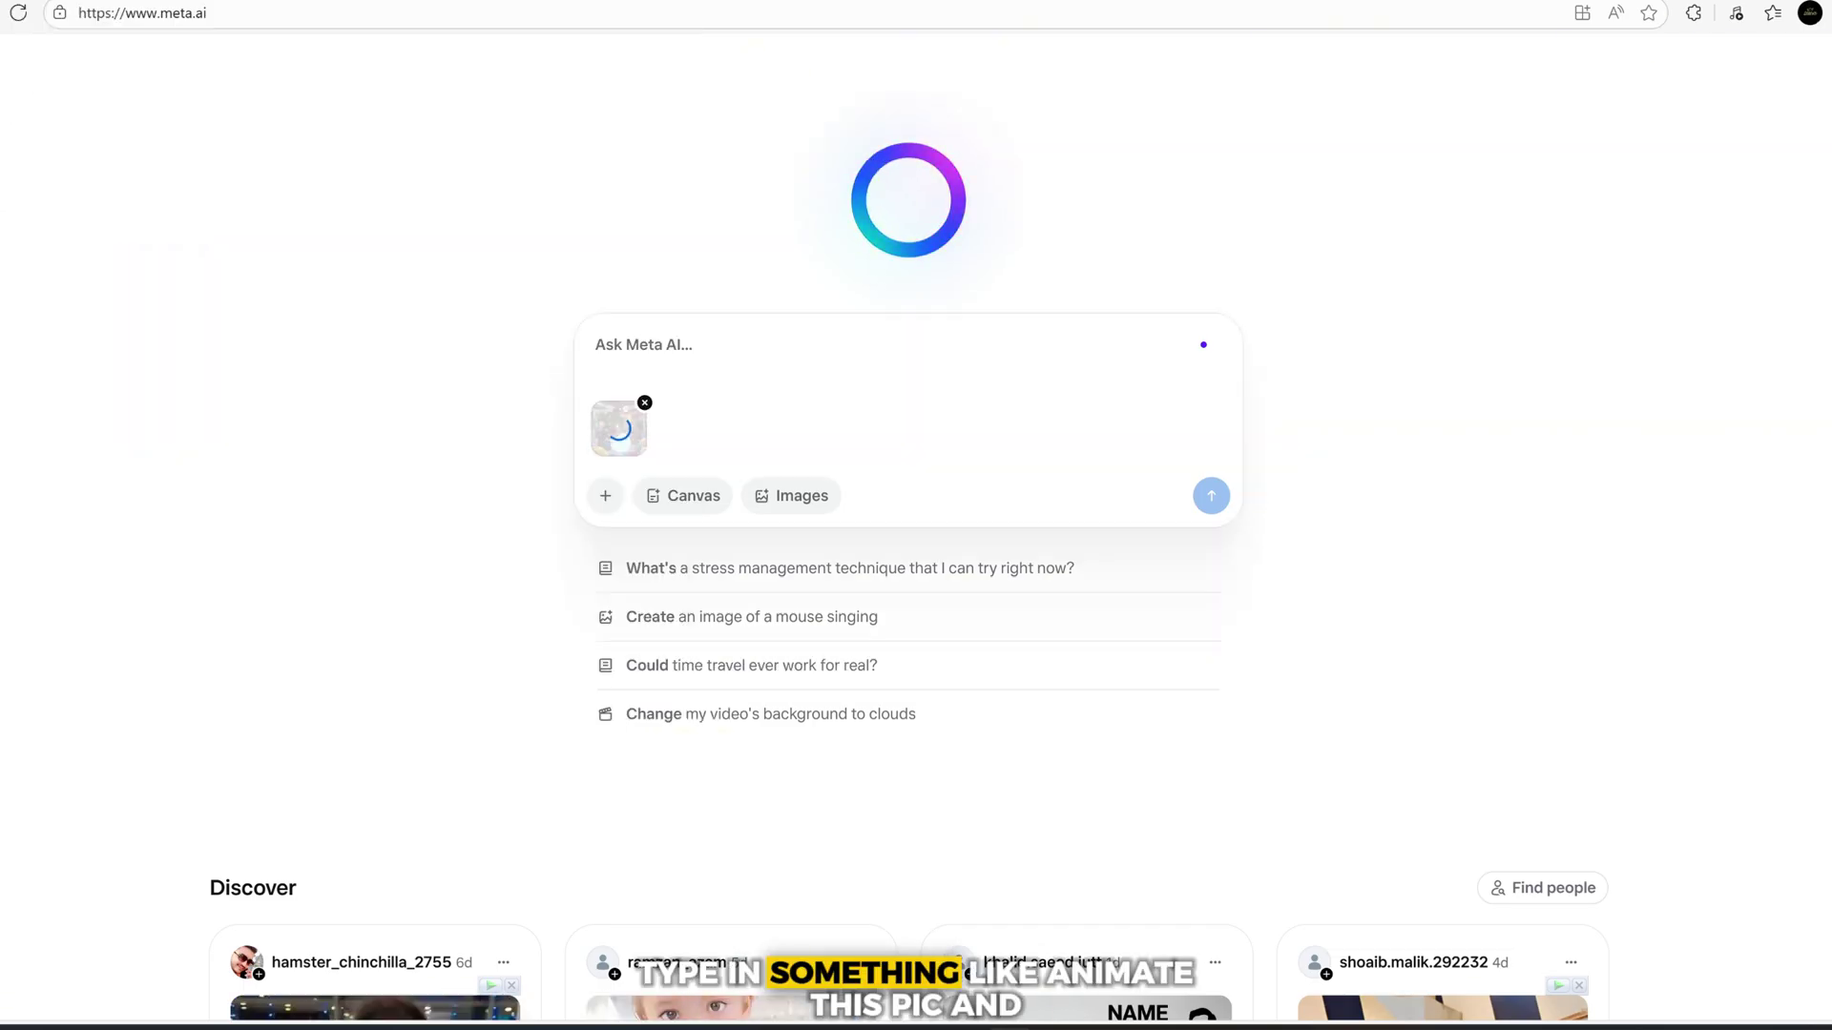
left_click(909, 421)
type("animate th")
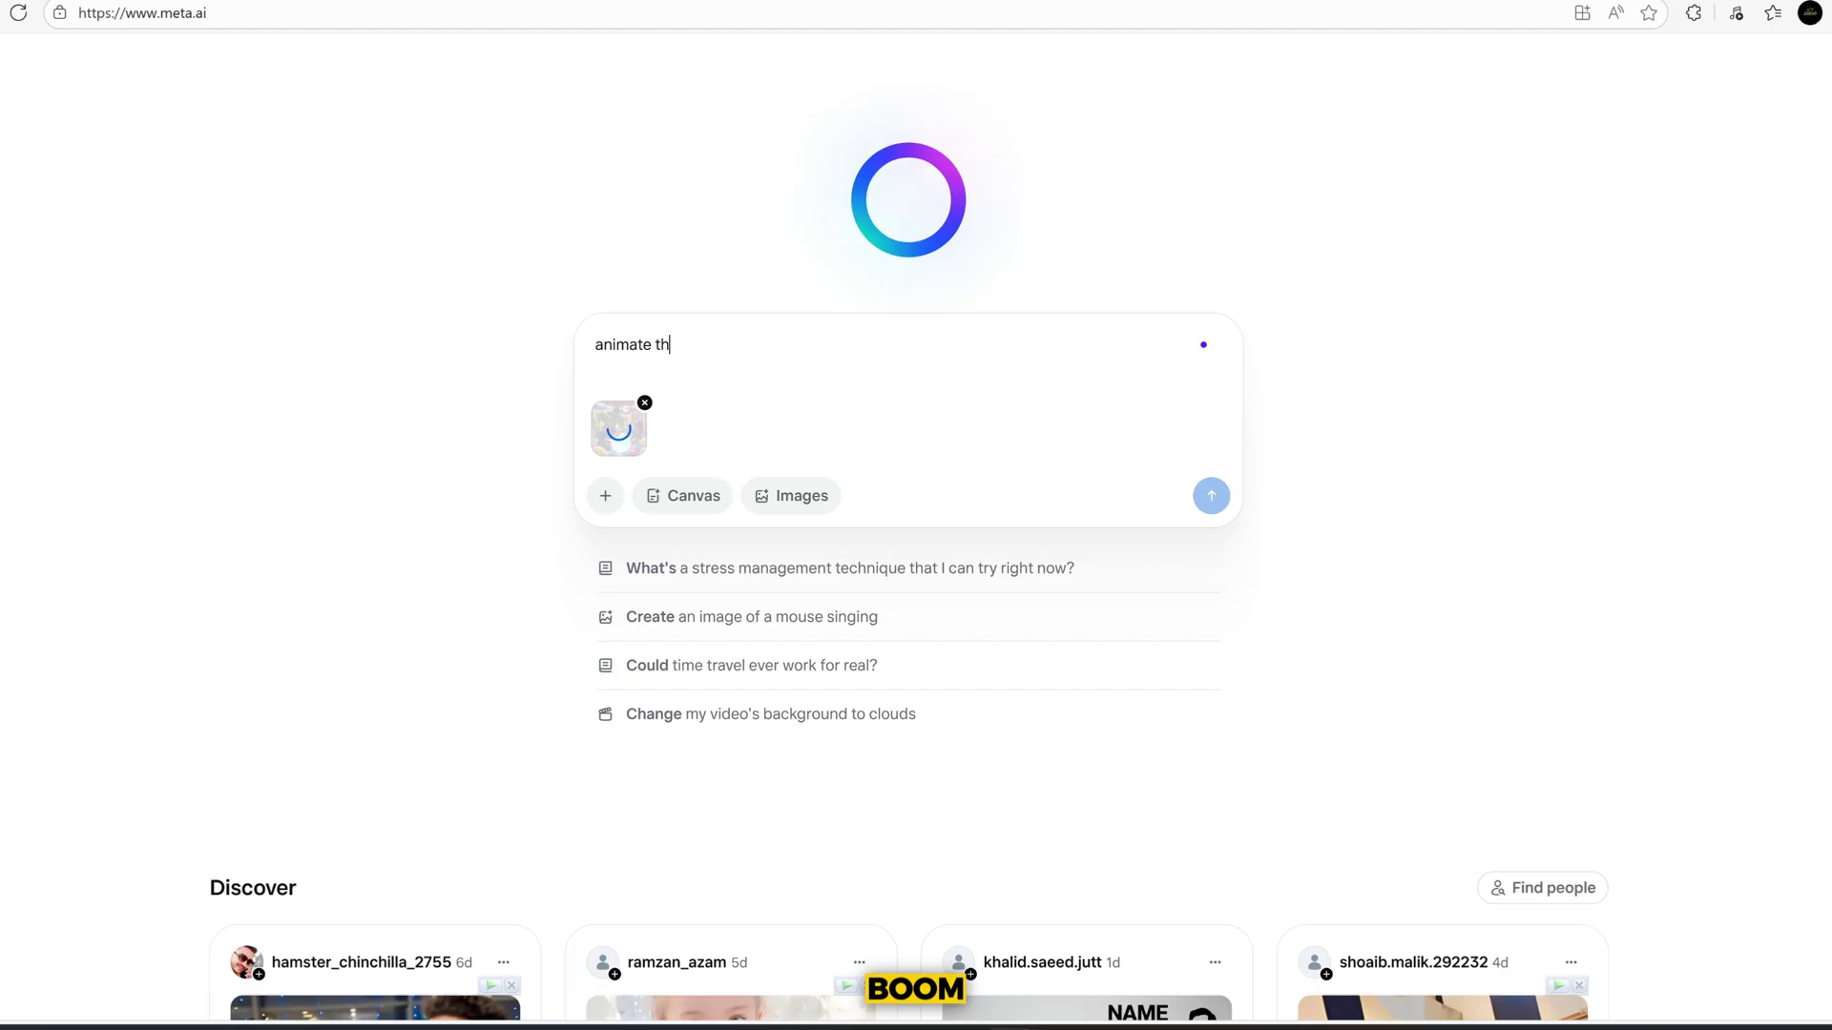
type("is video")
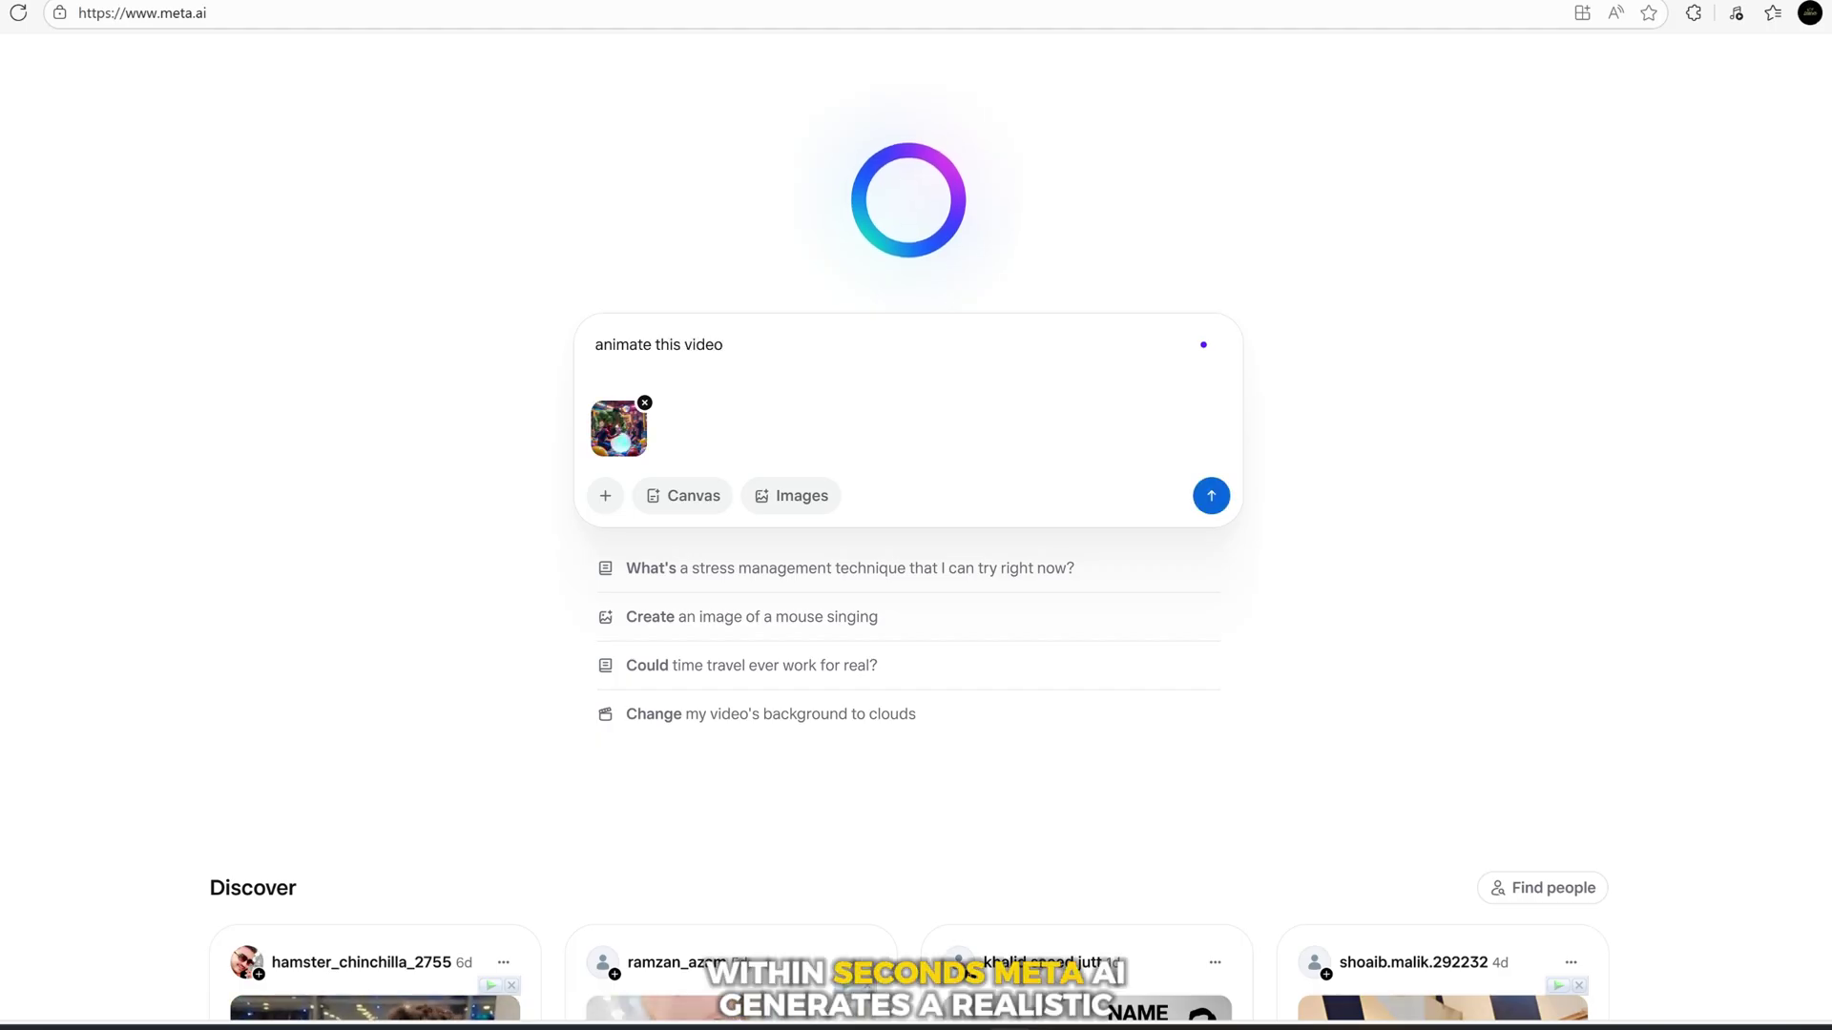
left_click(1211, 496)
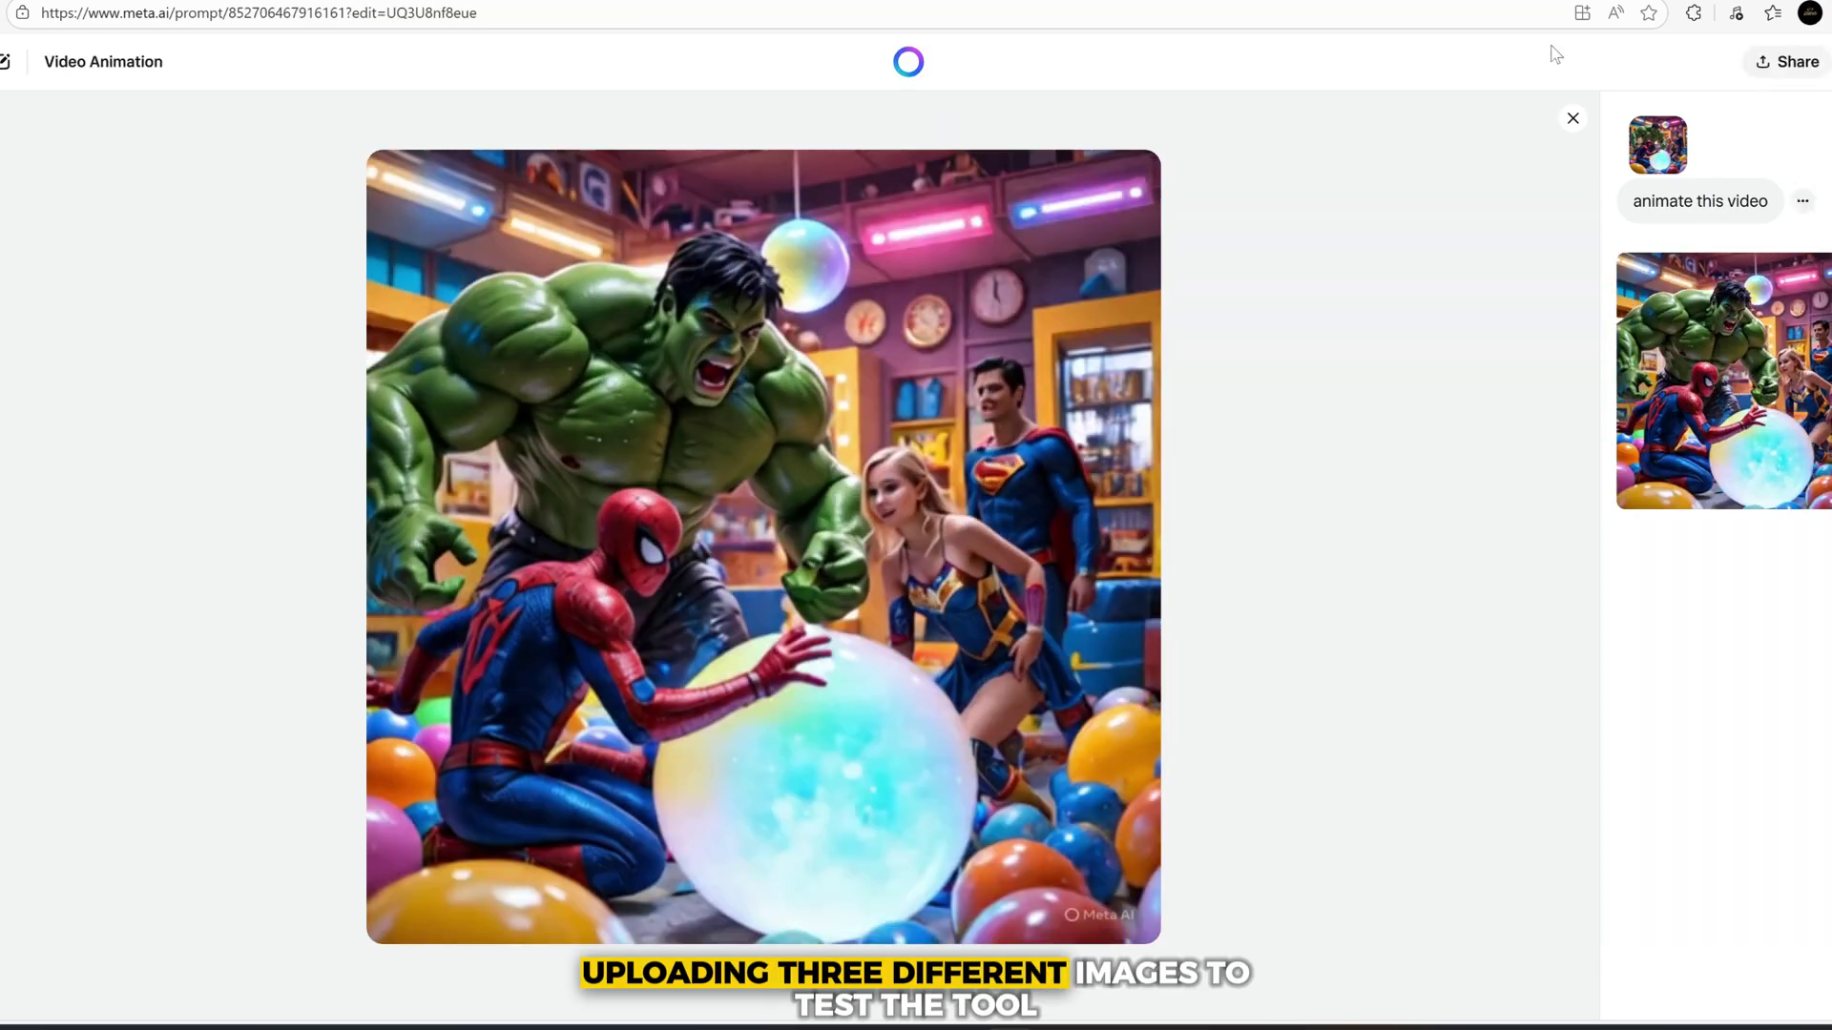
Step: Download the animated playroom video with IDM into D:\SKILL TECH\spider man new
left_click(1031, 135)
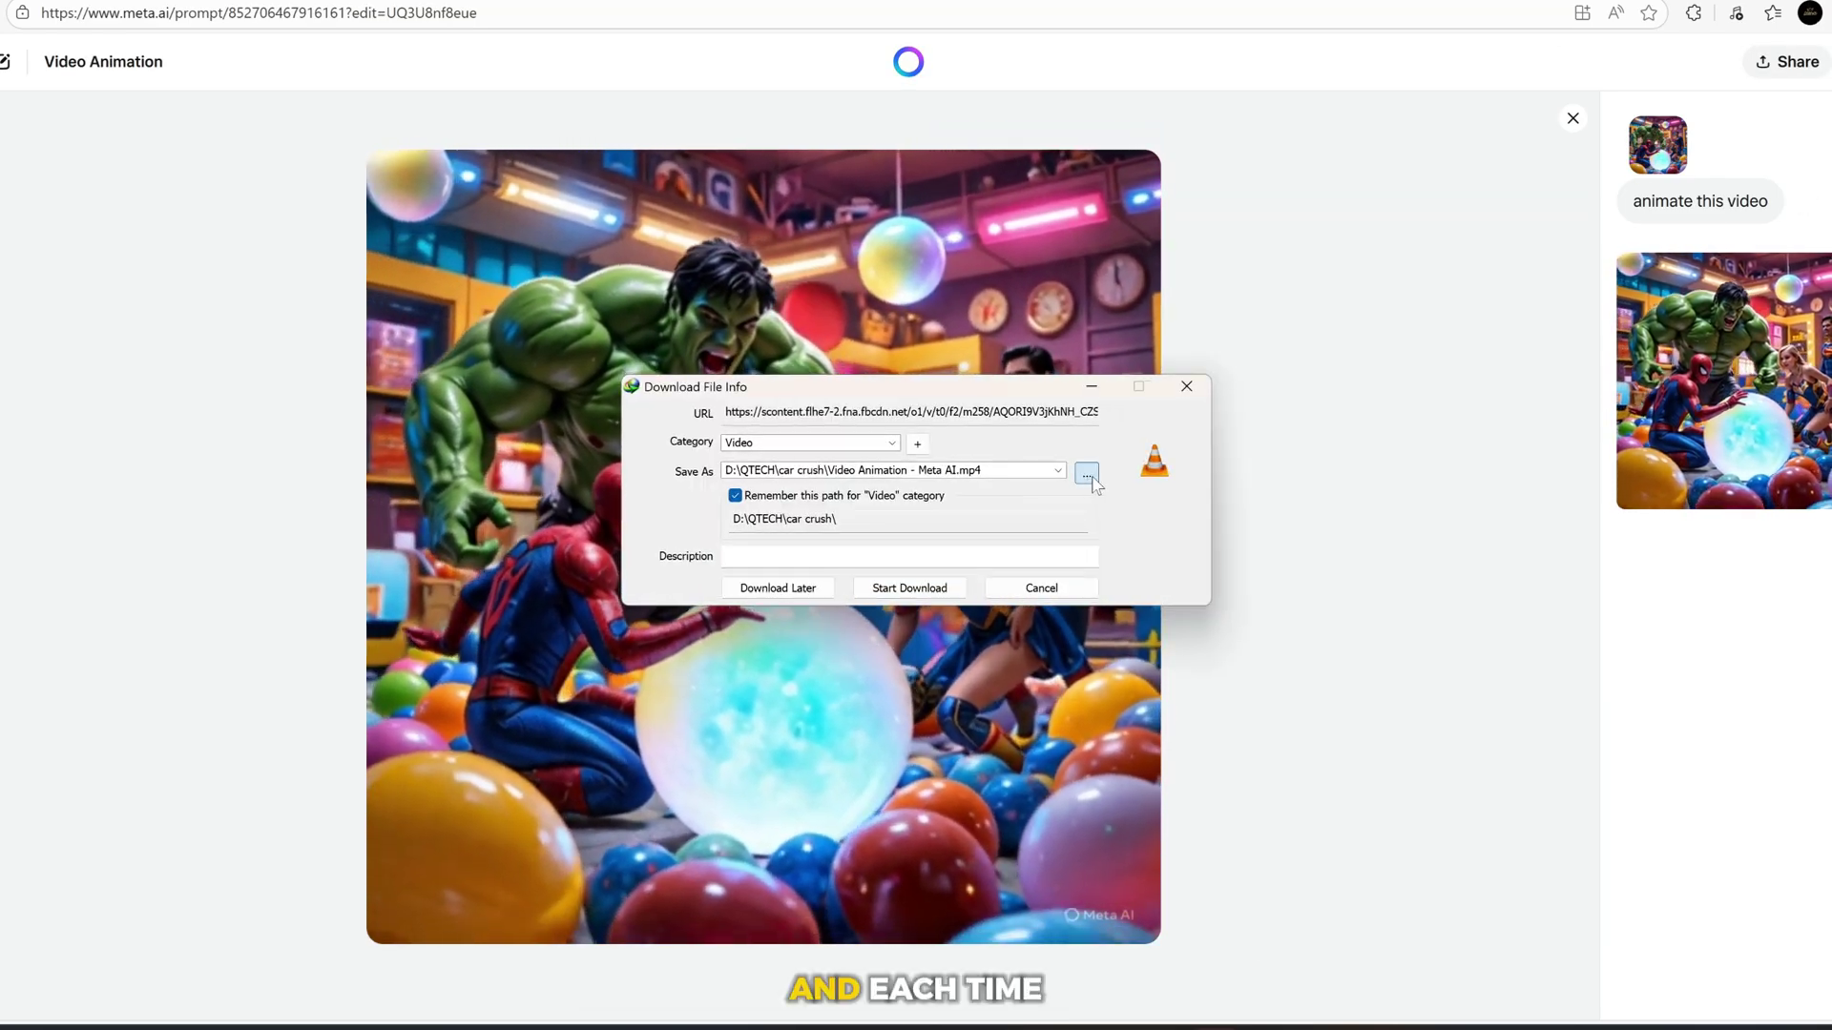
left_click(1085, 472)
left_click(725, 657)
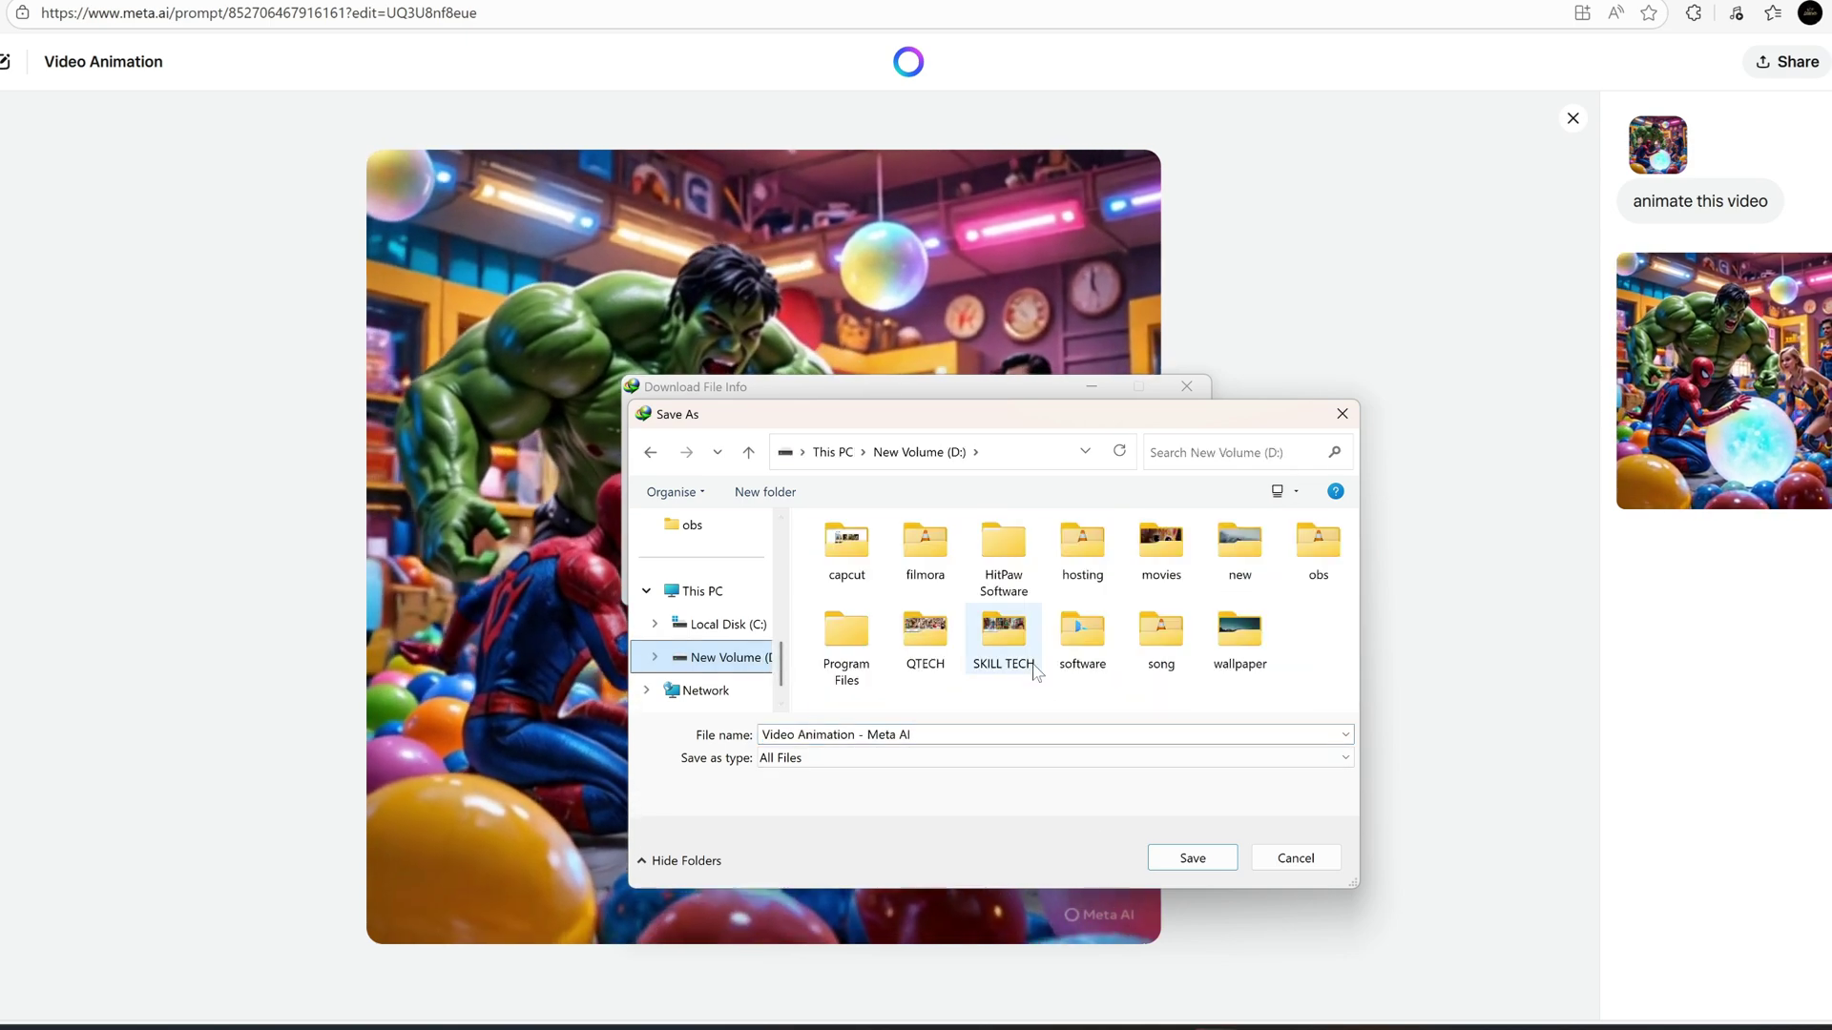
double_click(1001, 631)
left_click(983, 696)
scroll(984, 696, "down", 3)
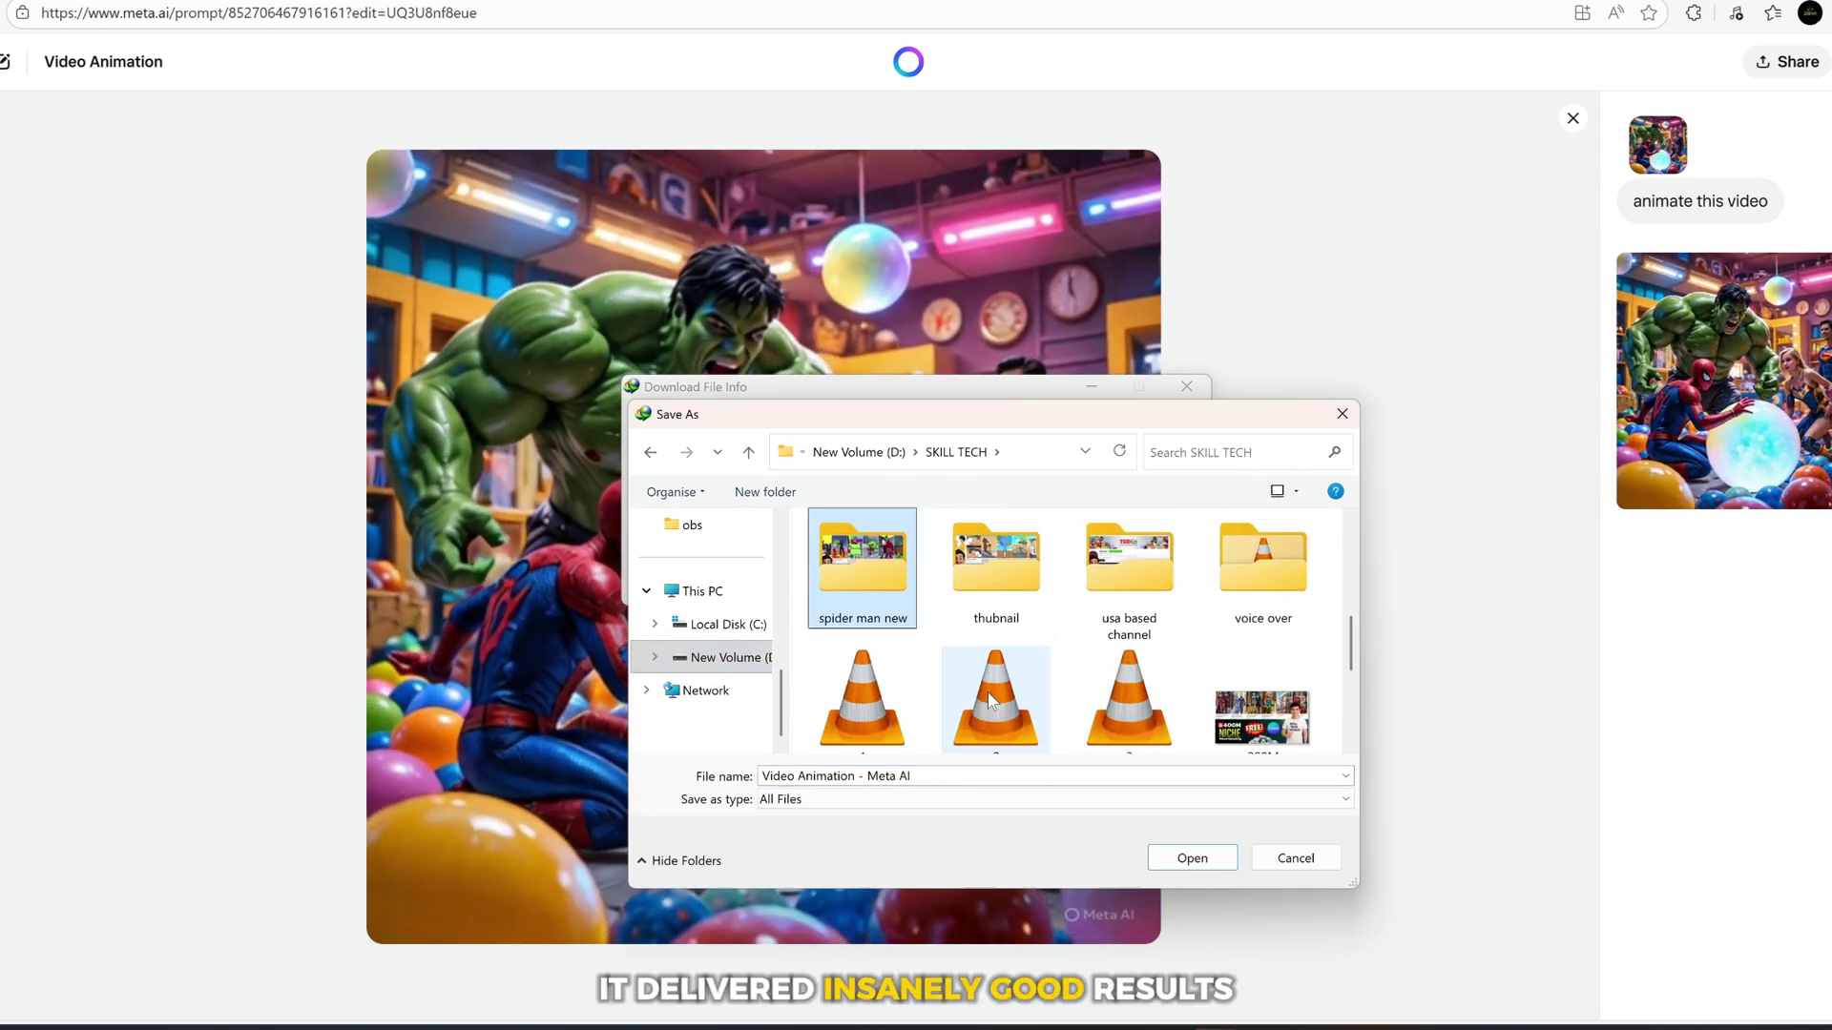
double_click(861, 544)
left_click(1192, 858)
left_click(909, 587)
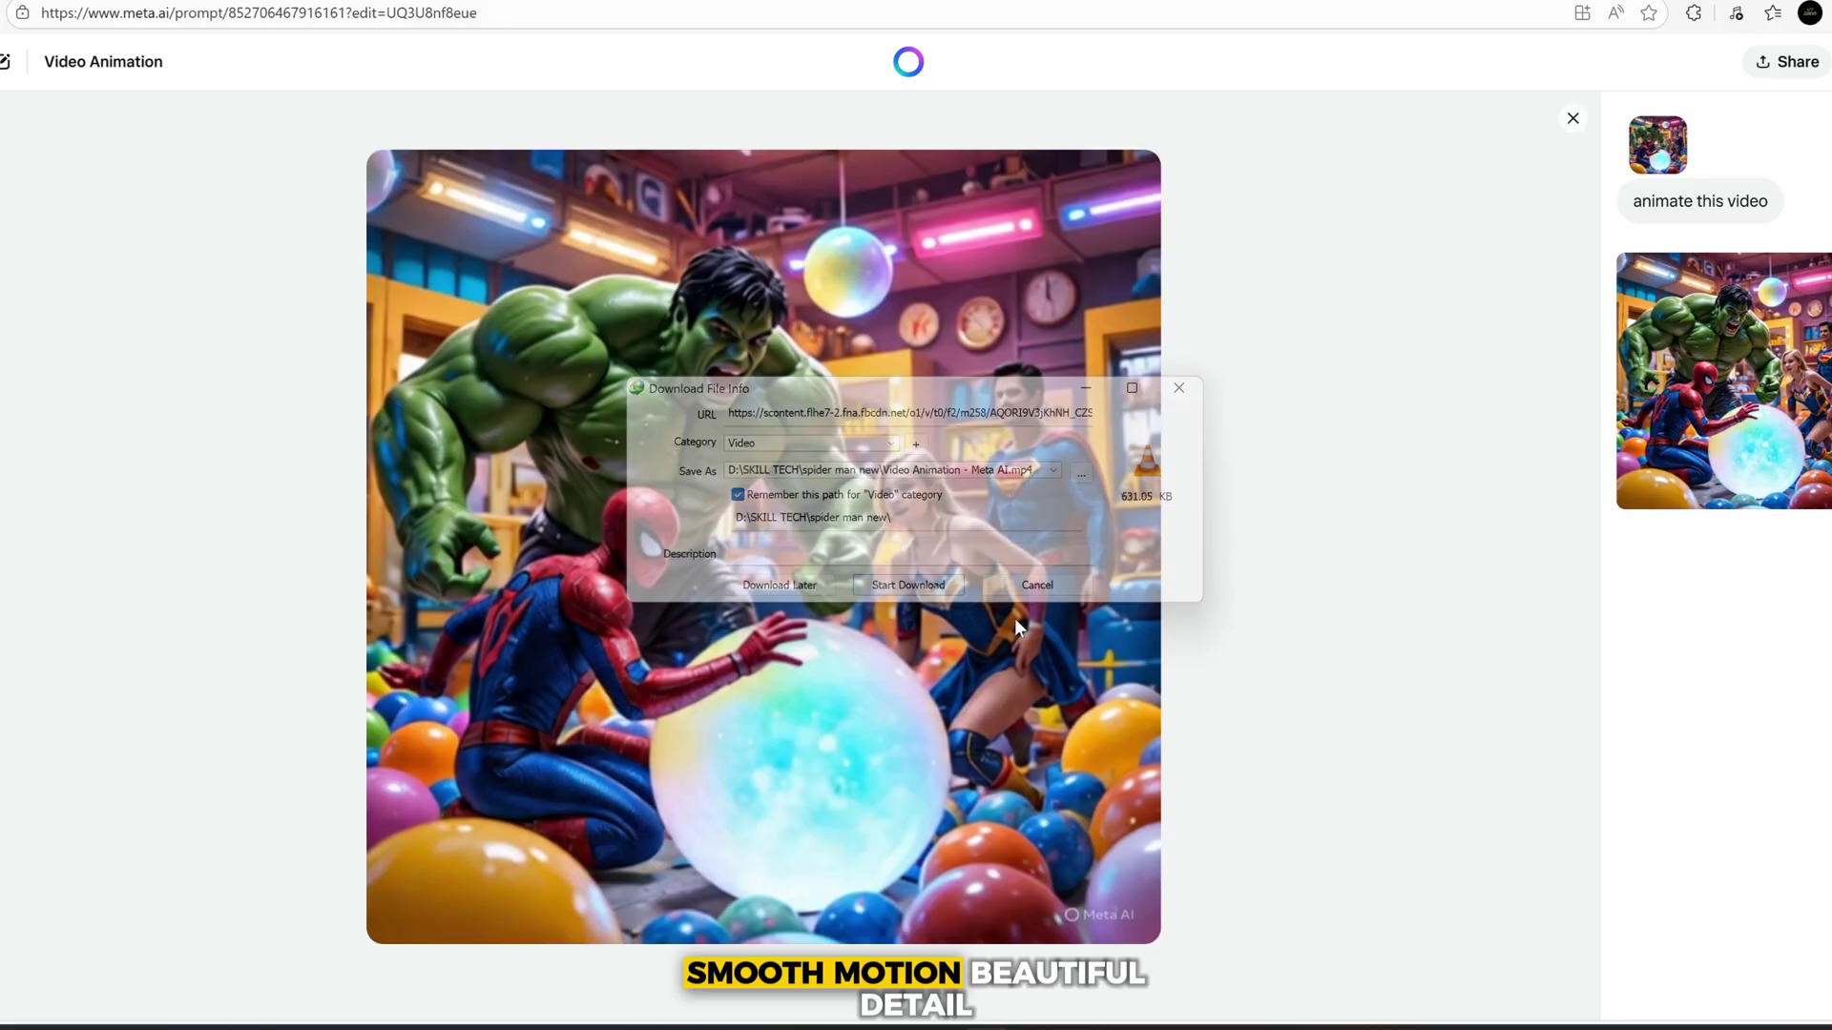
left_click(1088, 560)
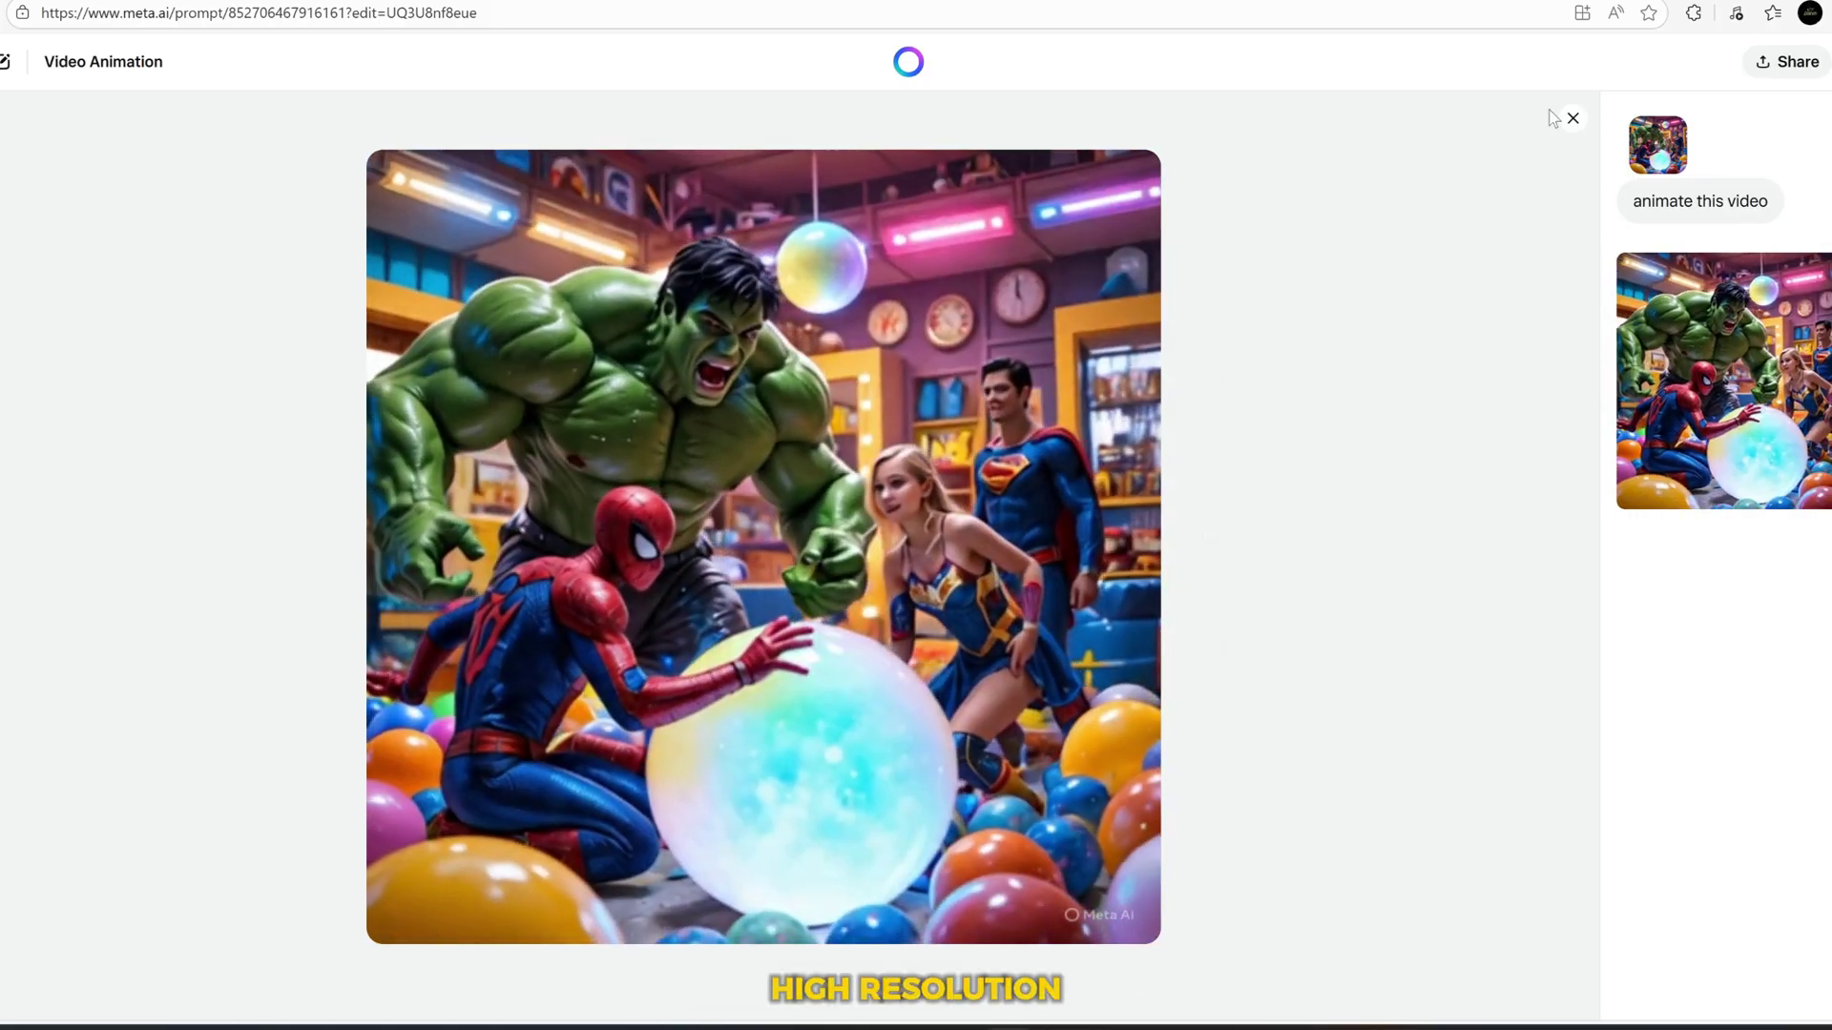
Step: Attach the Hulk hamburger-table image and send an 'animate full' request
left_click(1573, 118)
left_click(556, 979)
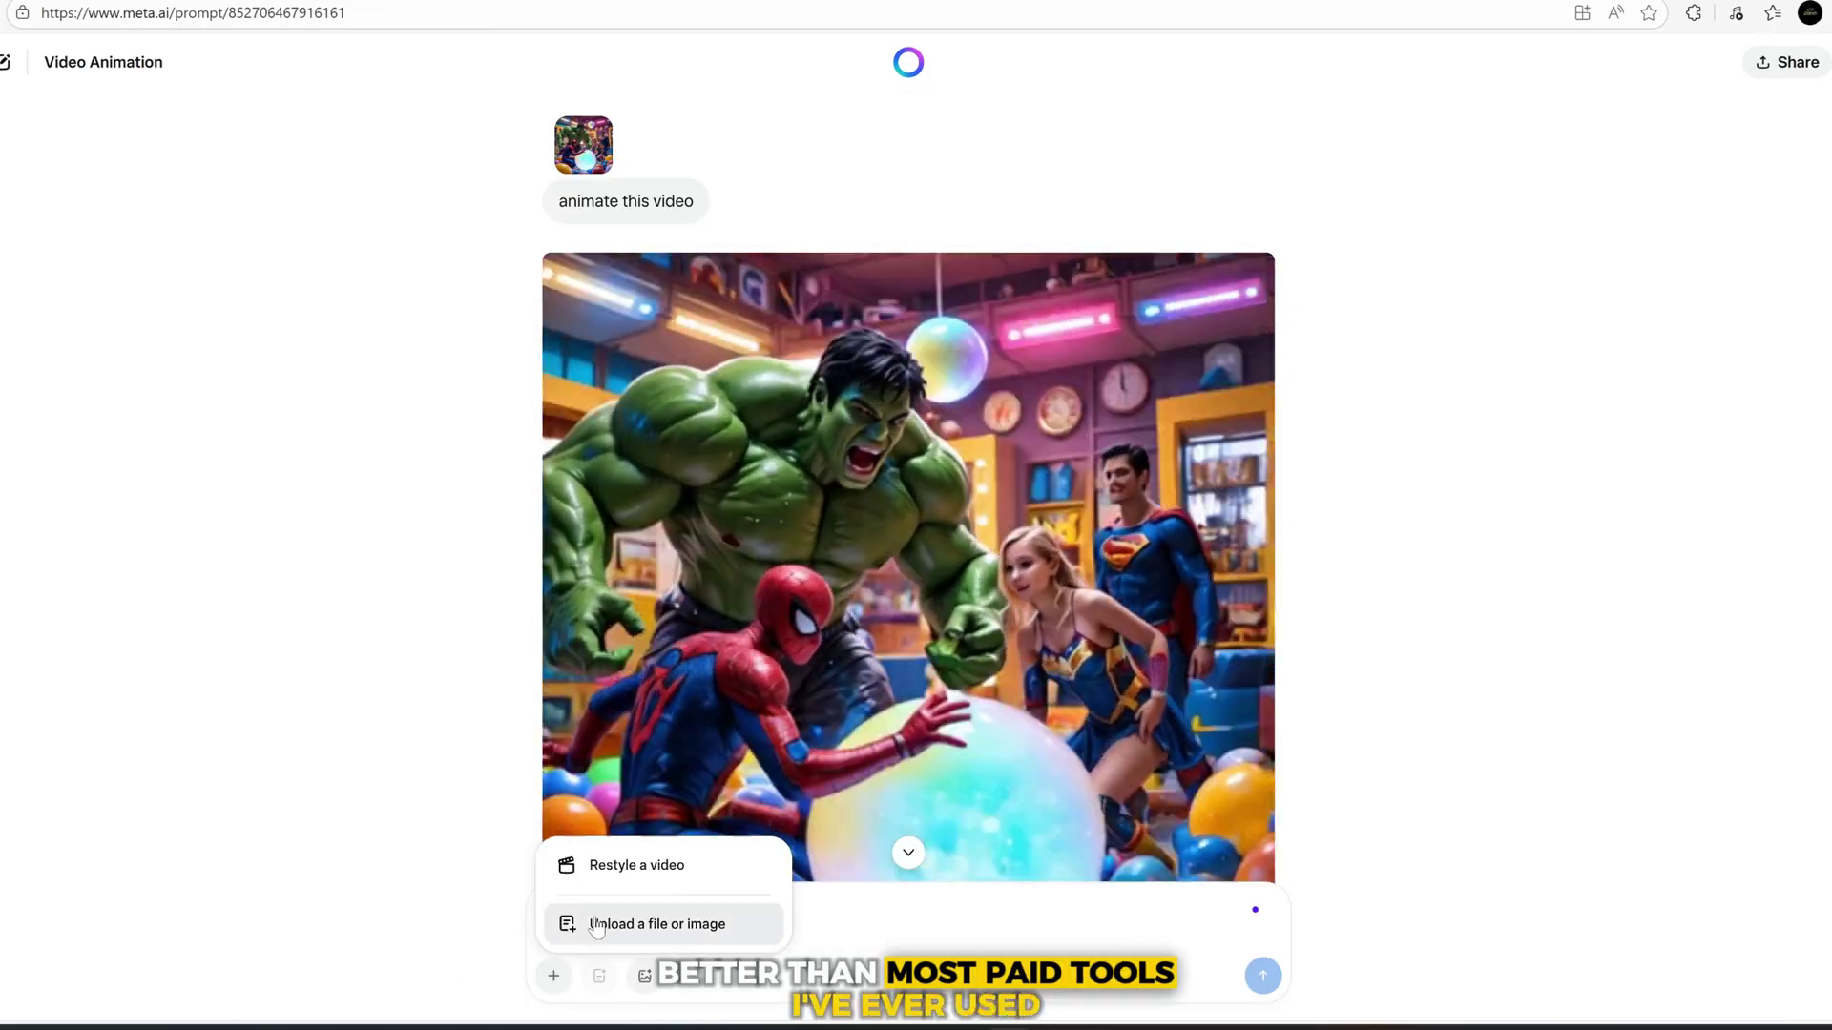
left_click(601, 925)
double_click(253, 265)
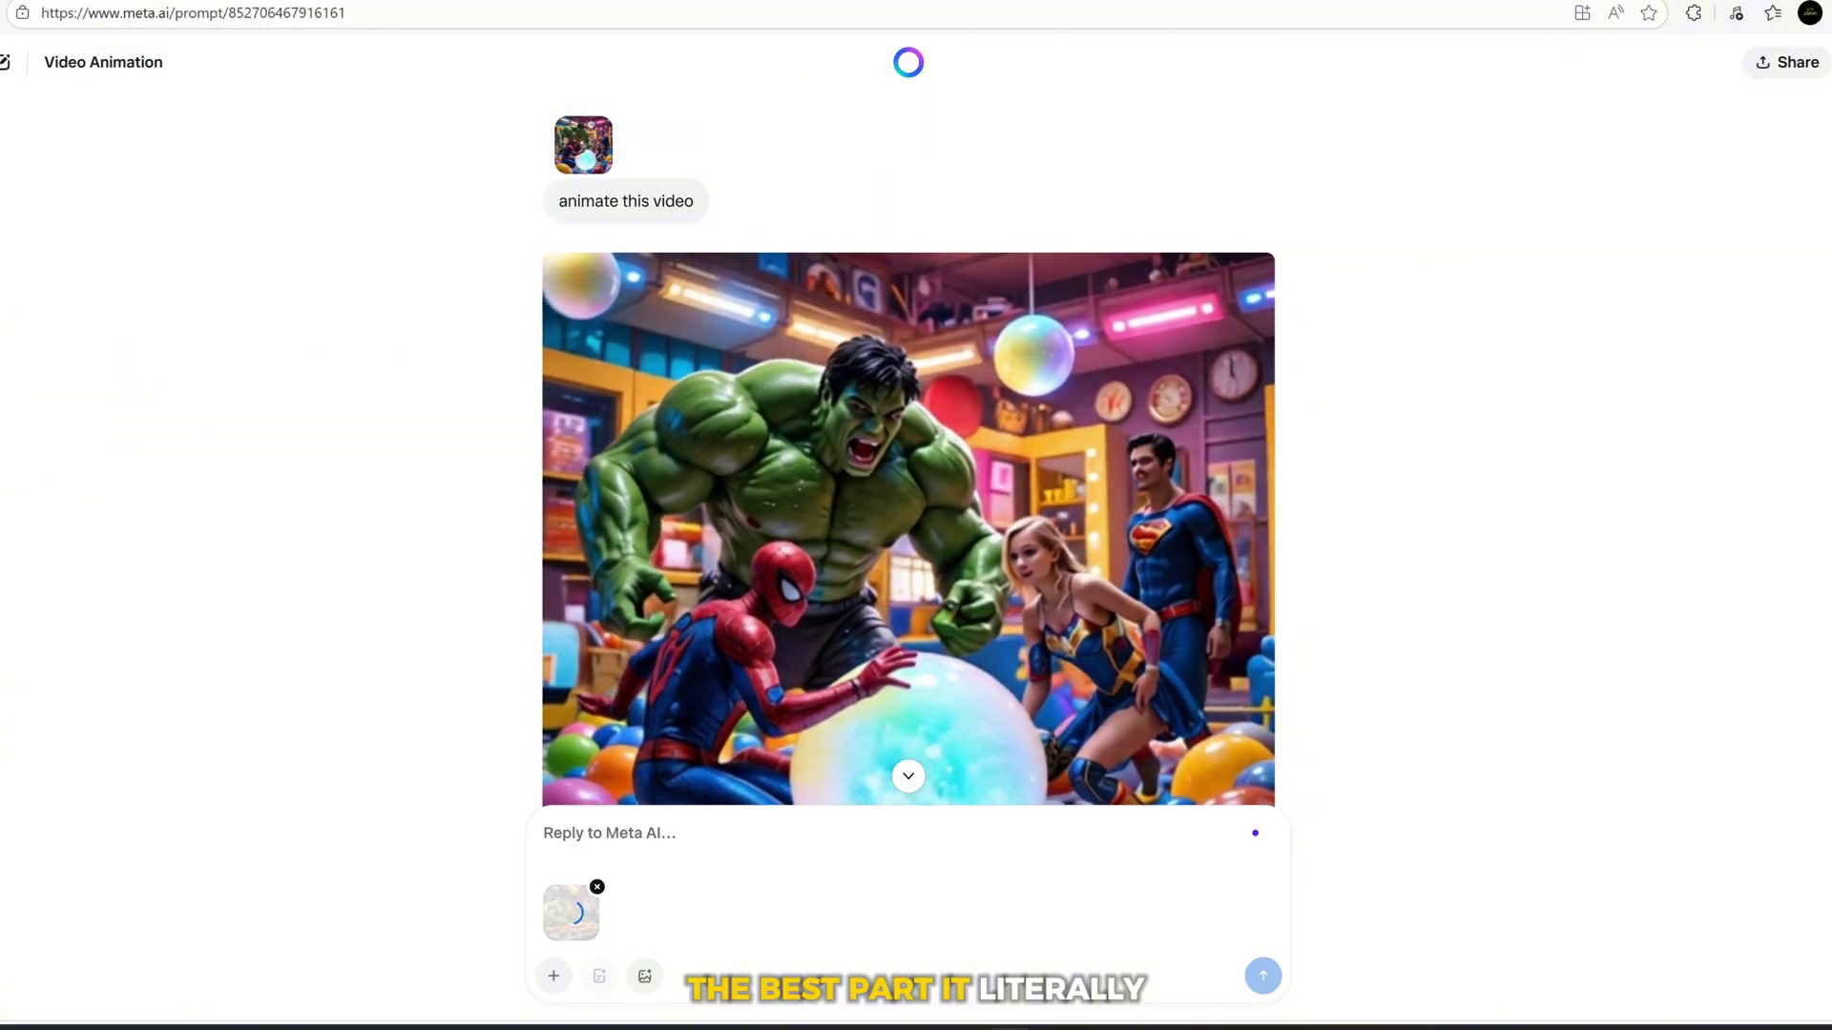
type("animate tu")
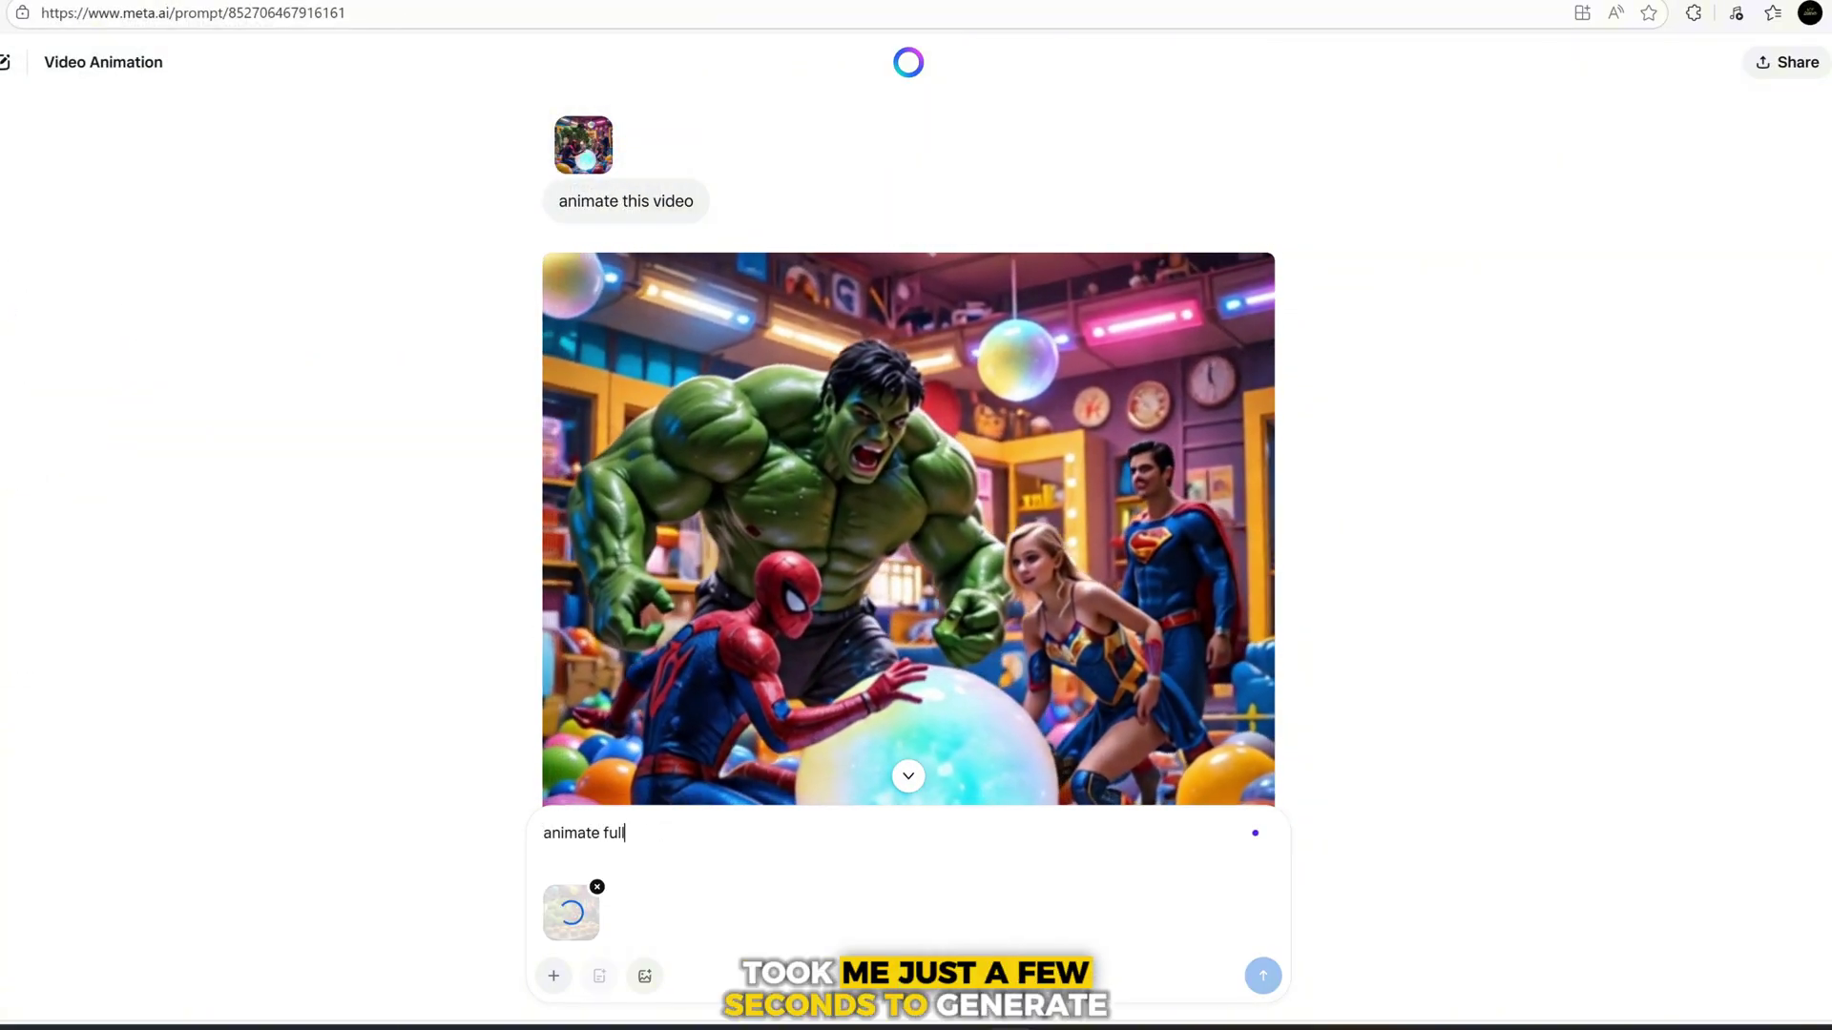
type("ll")
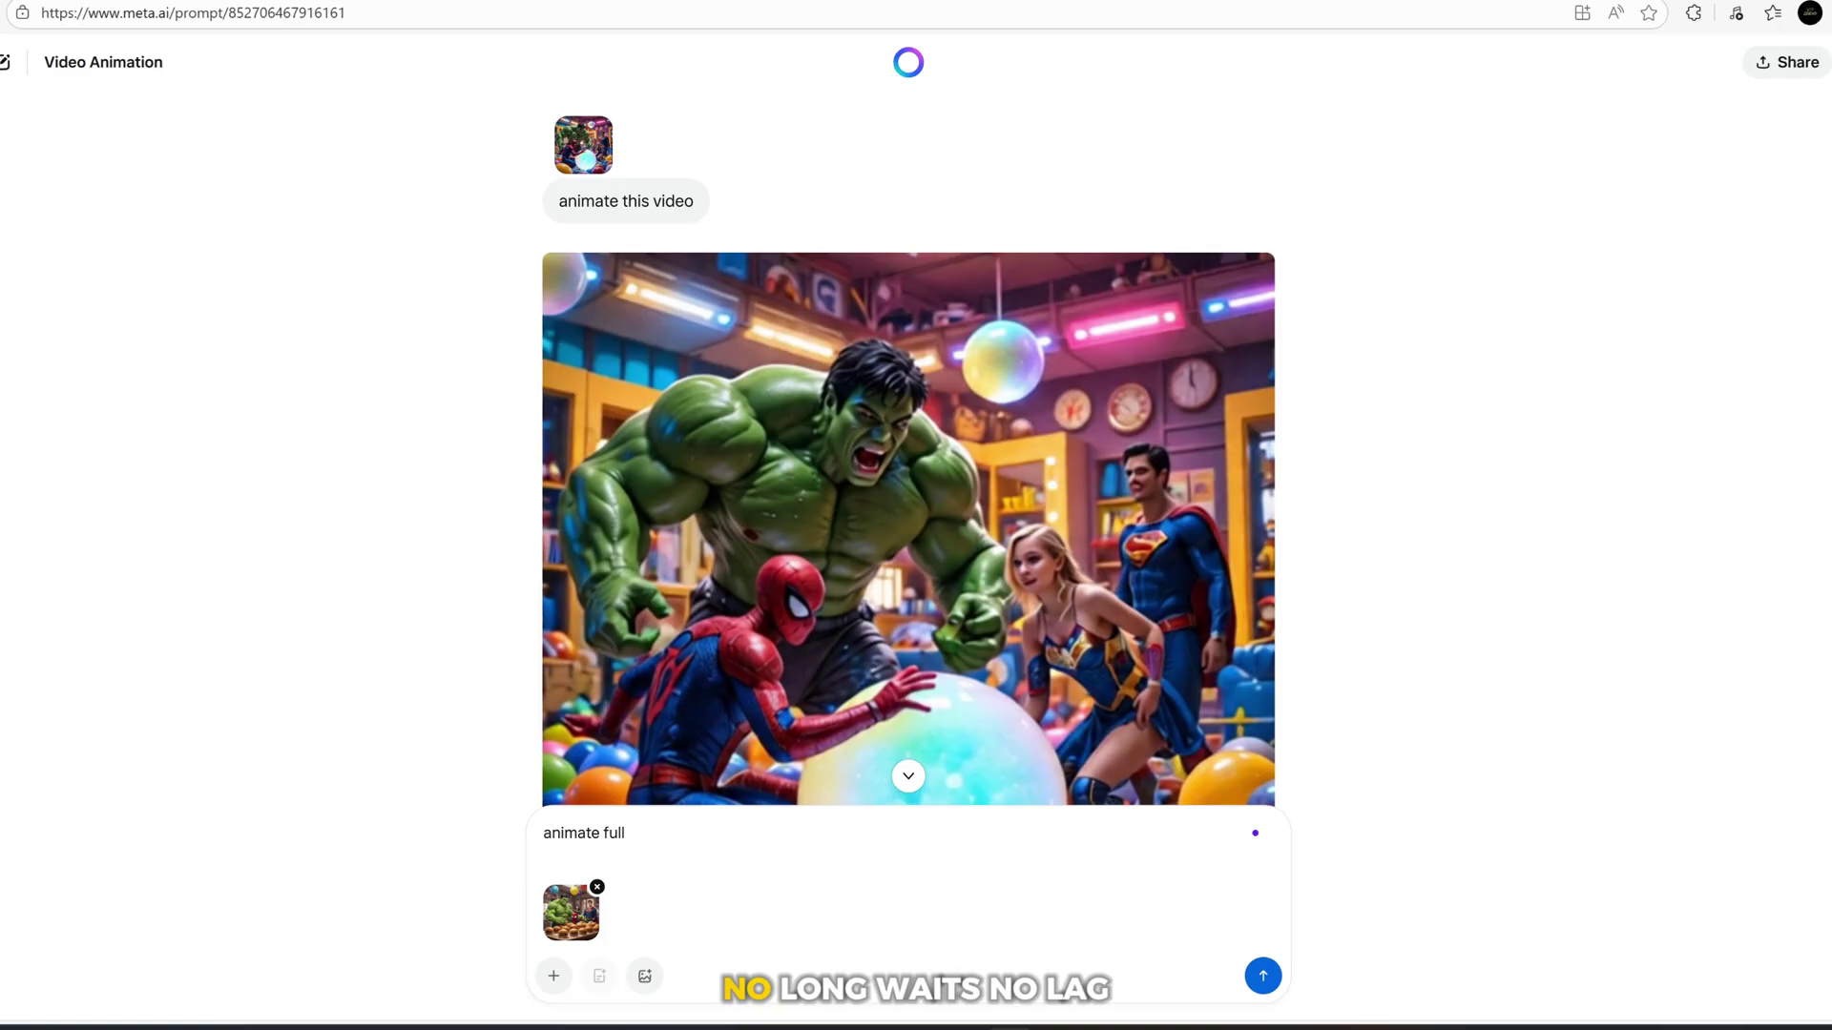
key("Return")
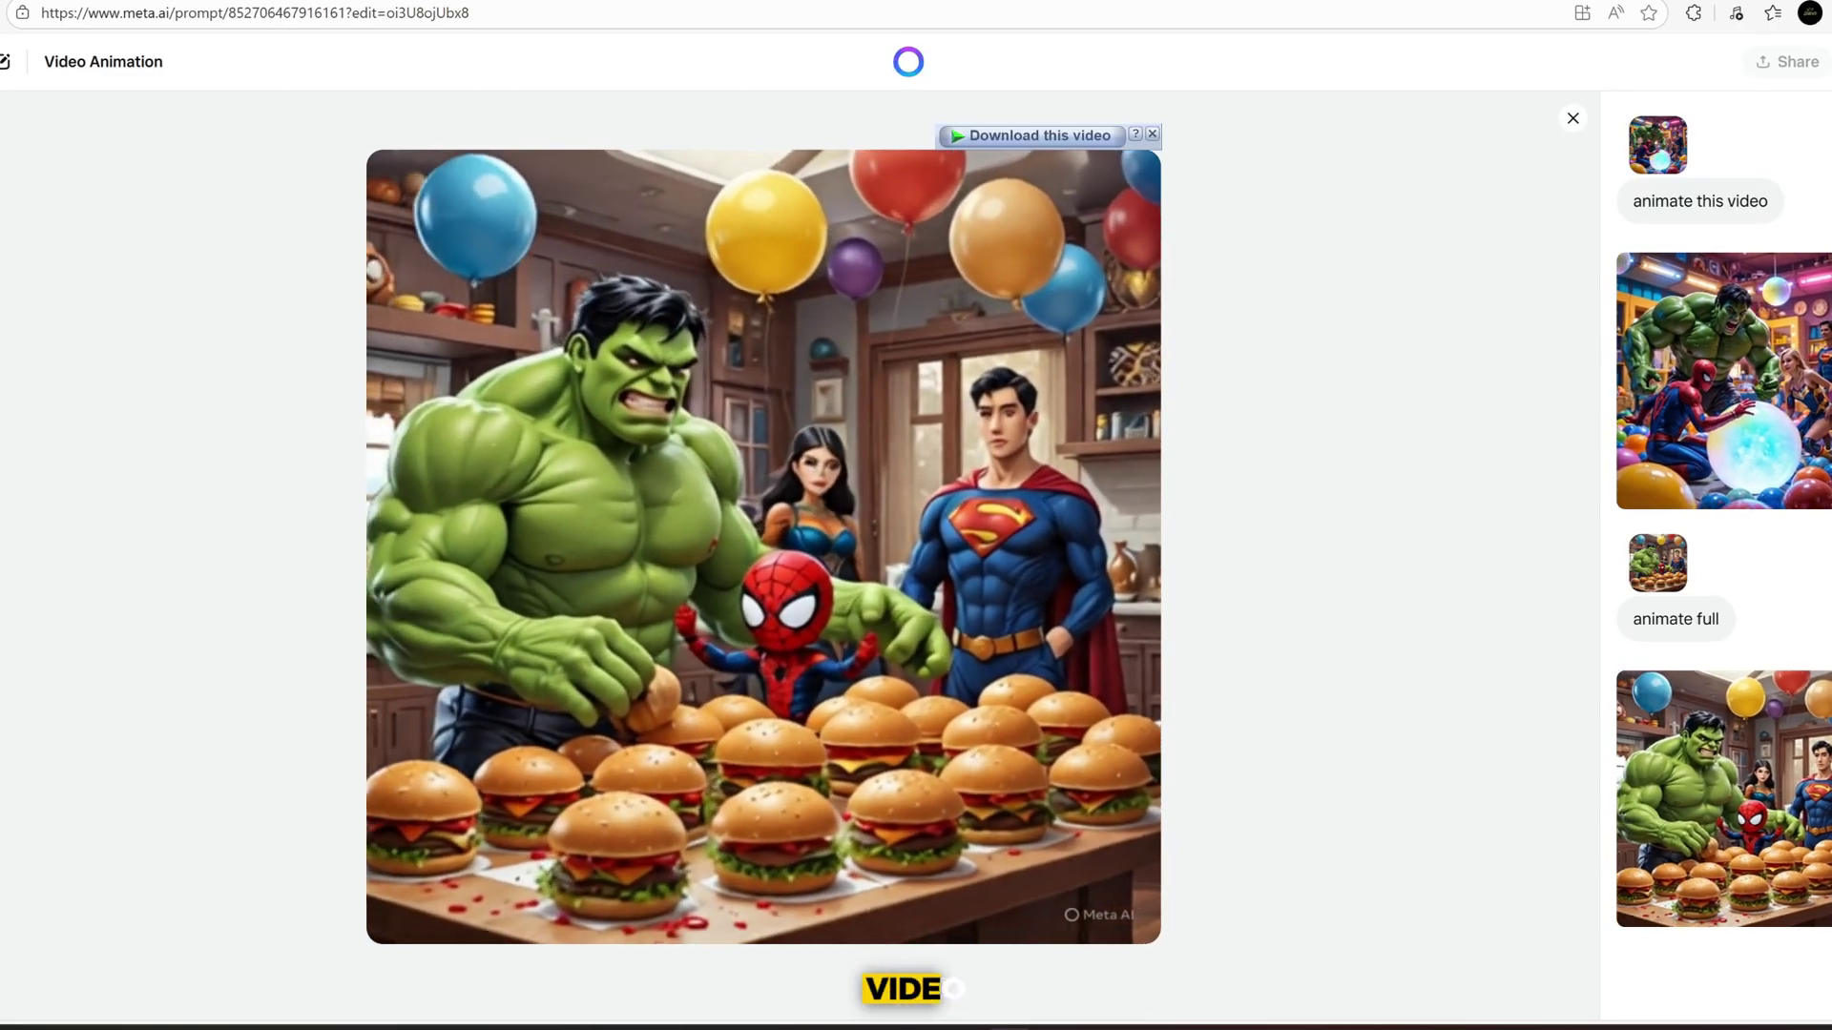
Step: Pick the new hamburger-table video from the download list and confirm saving it
left_click(1040, 136)
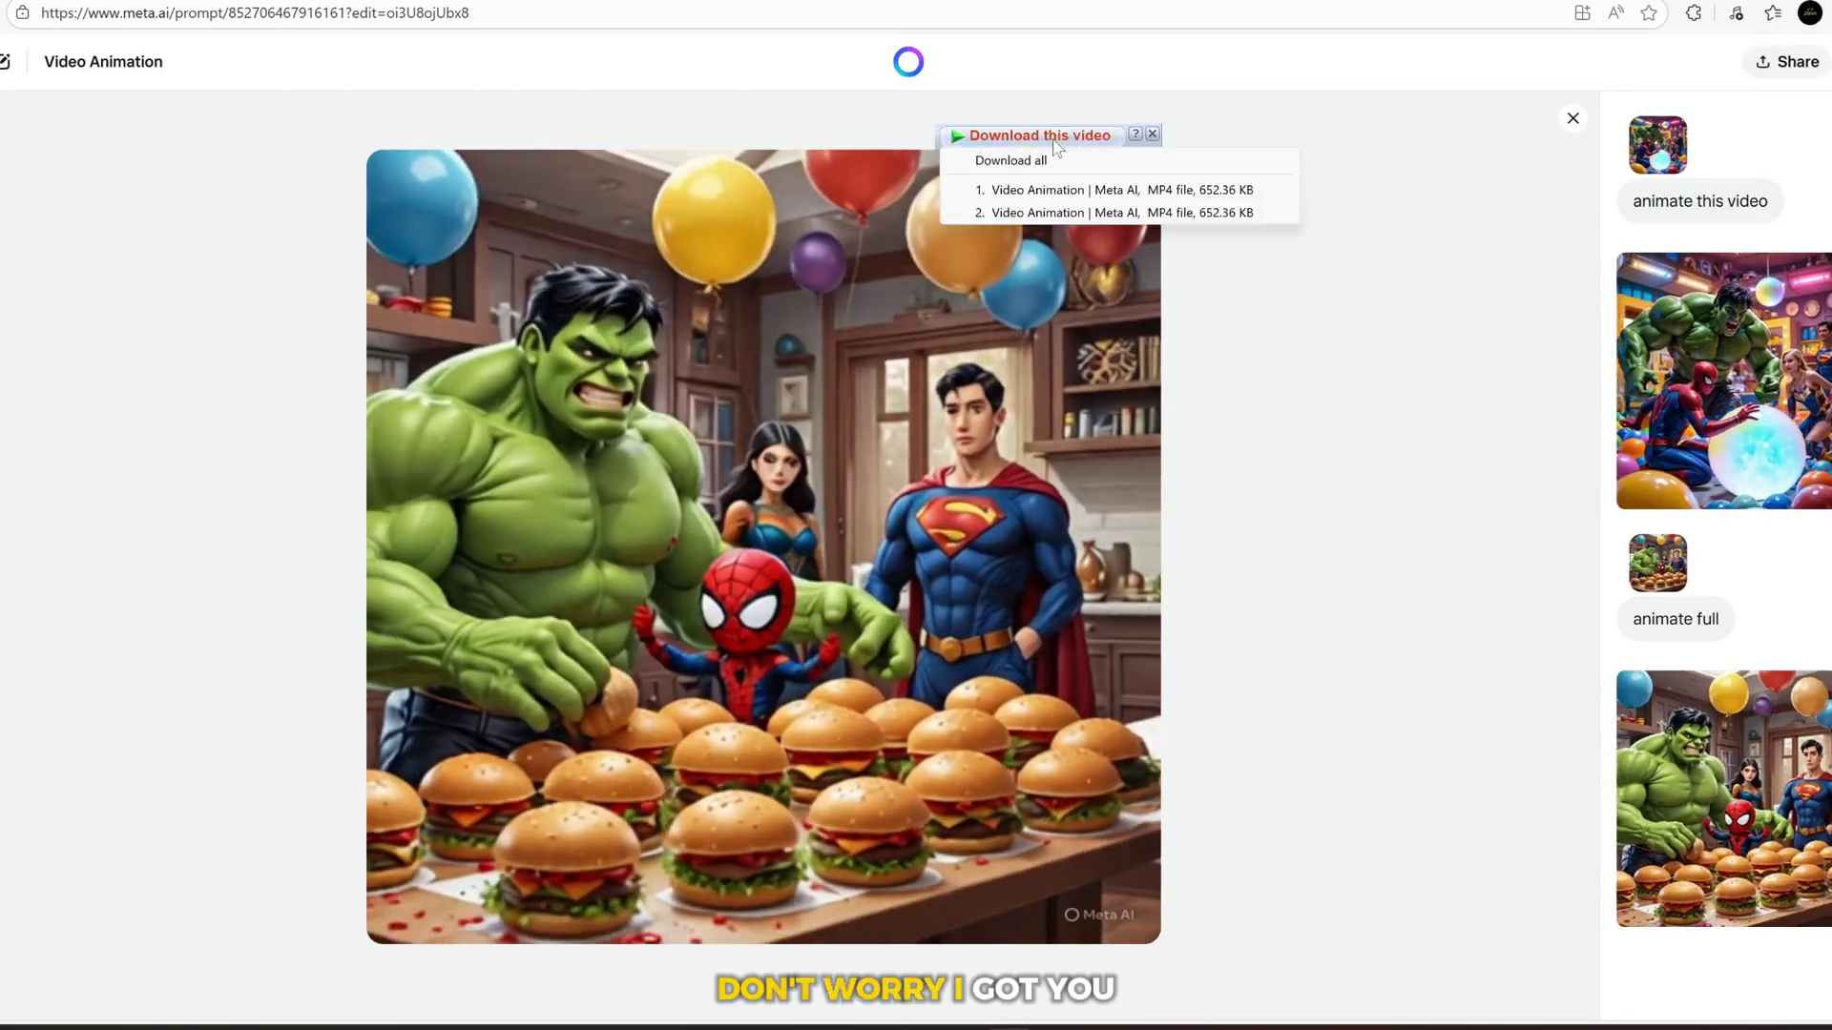
left_click(1074, 184)
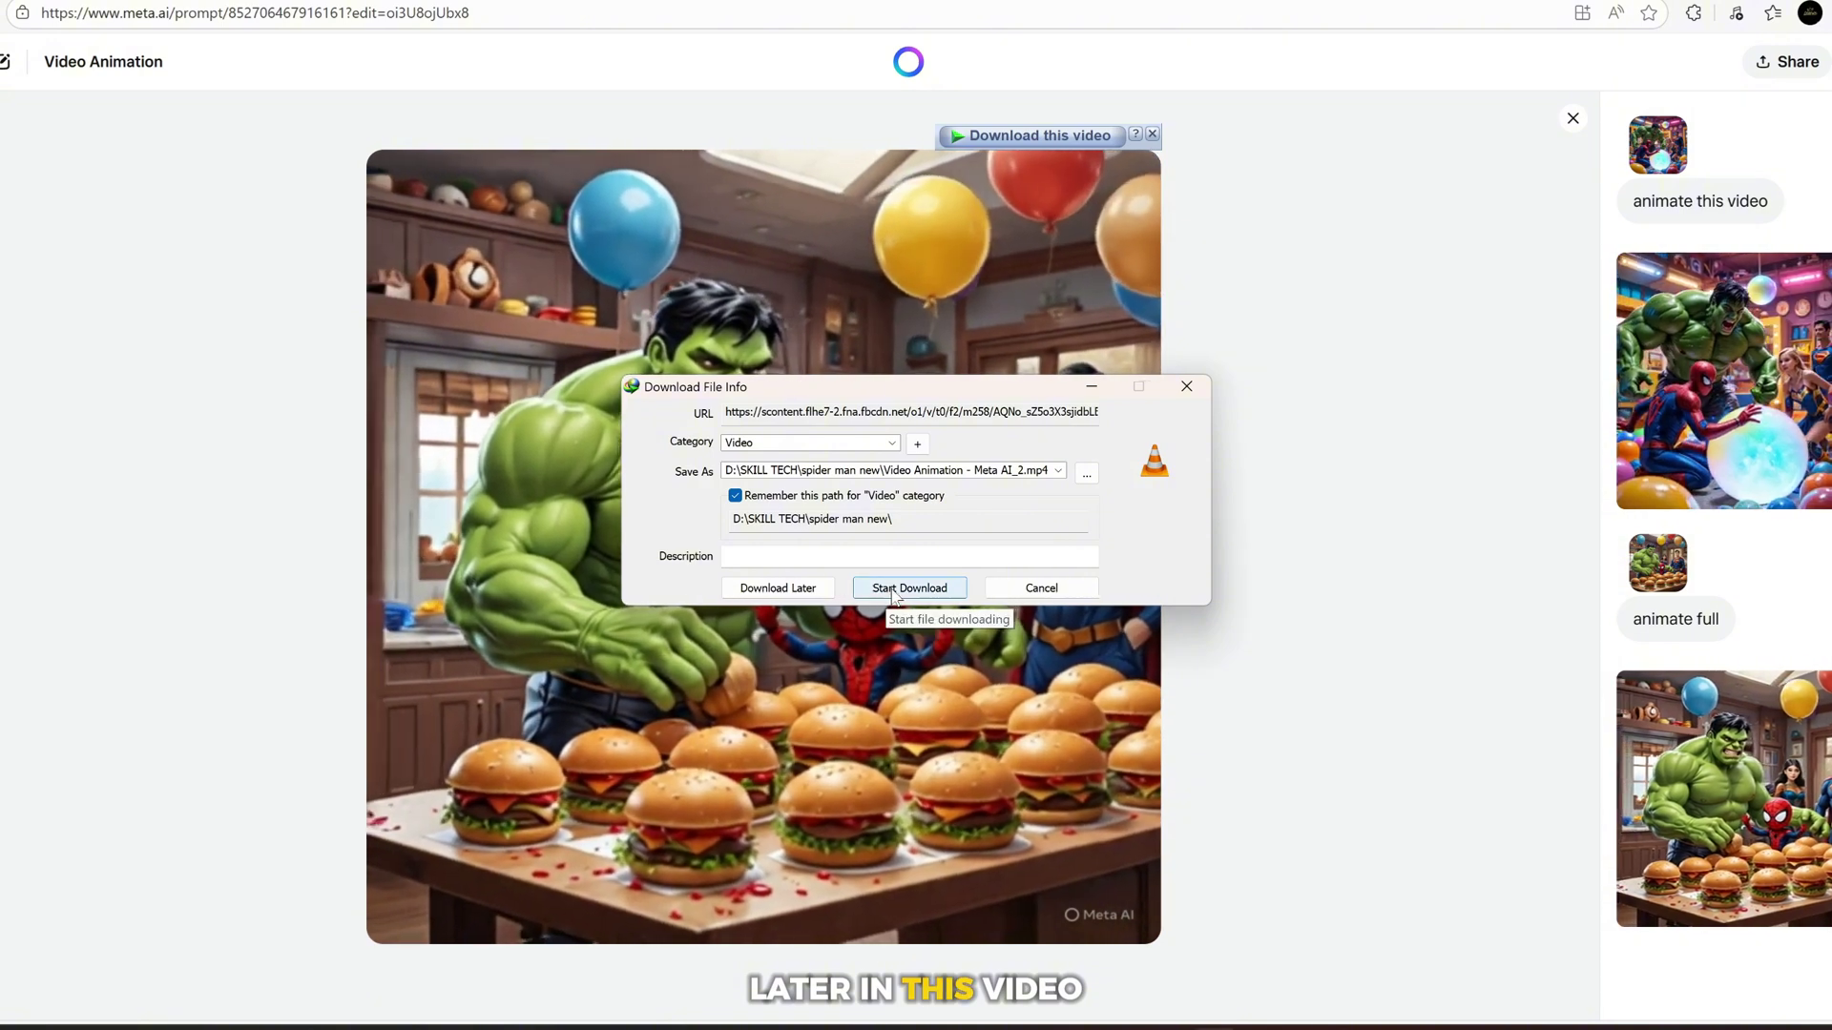
left_click(869, 596)
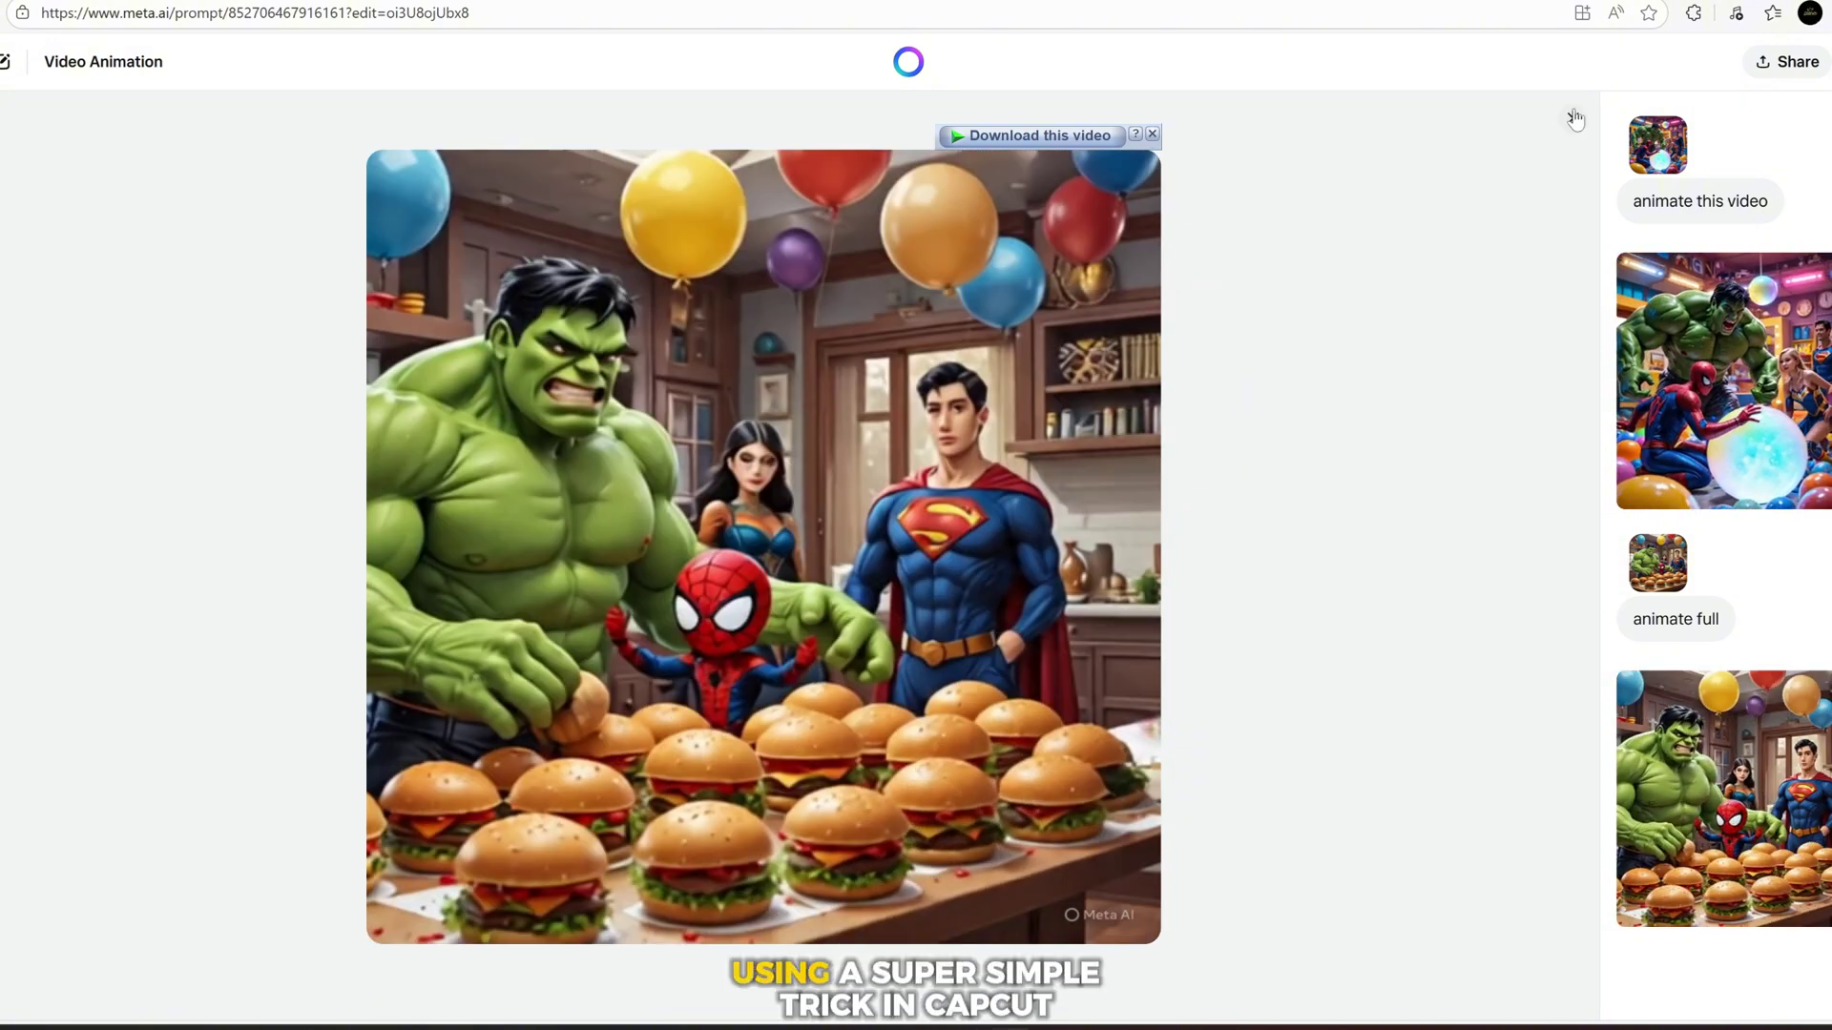
Step: Attach a third superhero image and send it with 'animate this pic'
left_click(1572, 118)
left_click(552, 976)
left_click(644, 925)
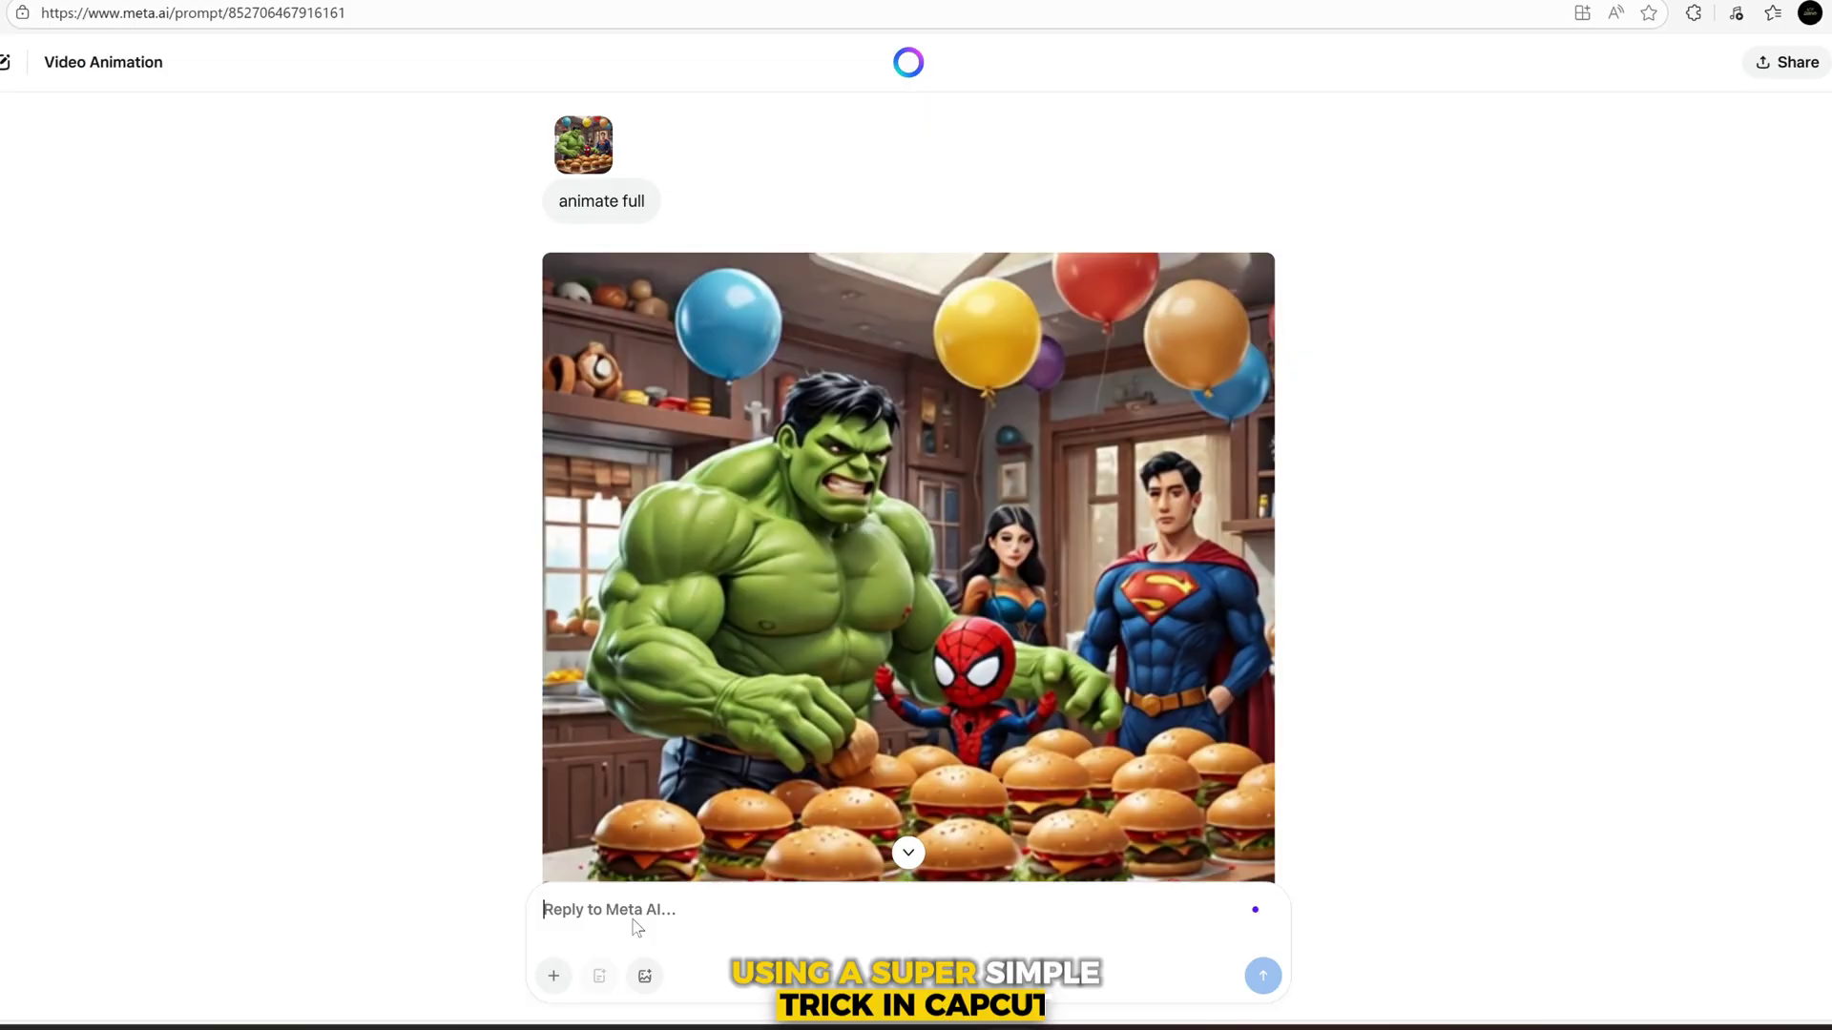
left_click(494, 124)
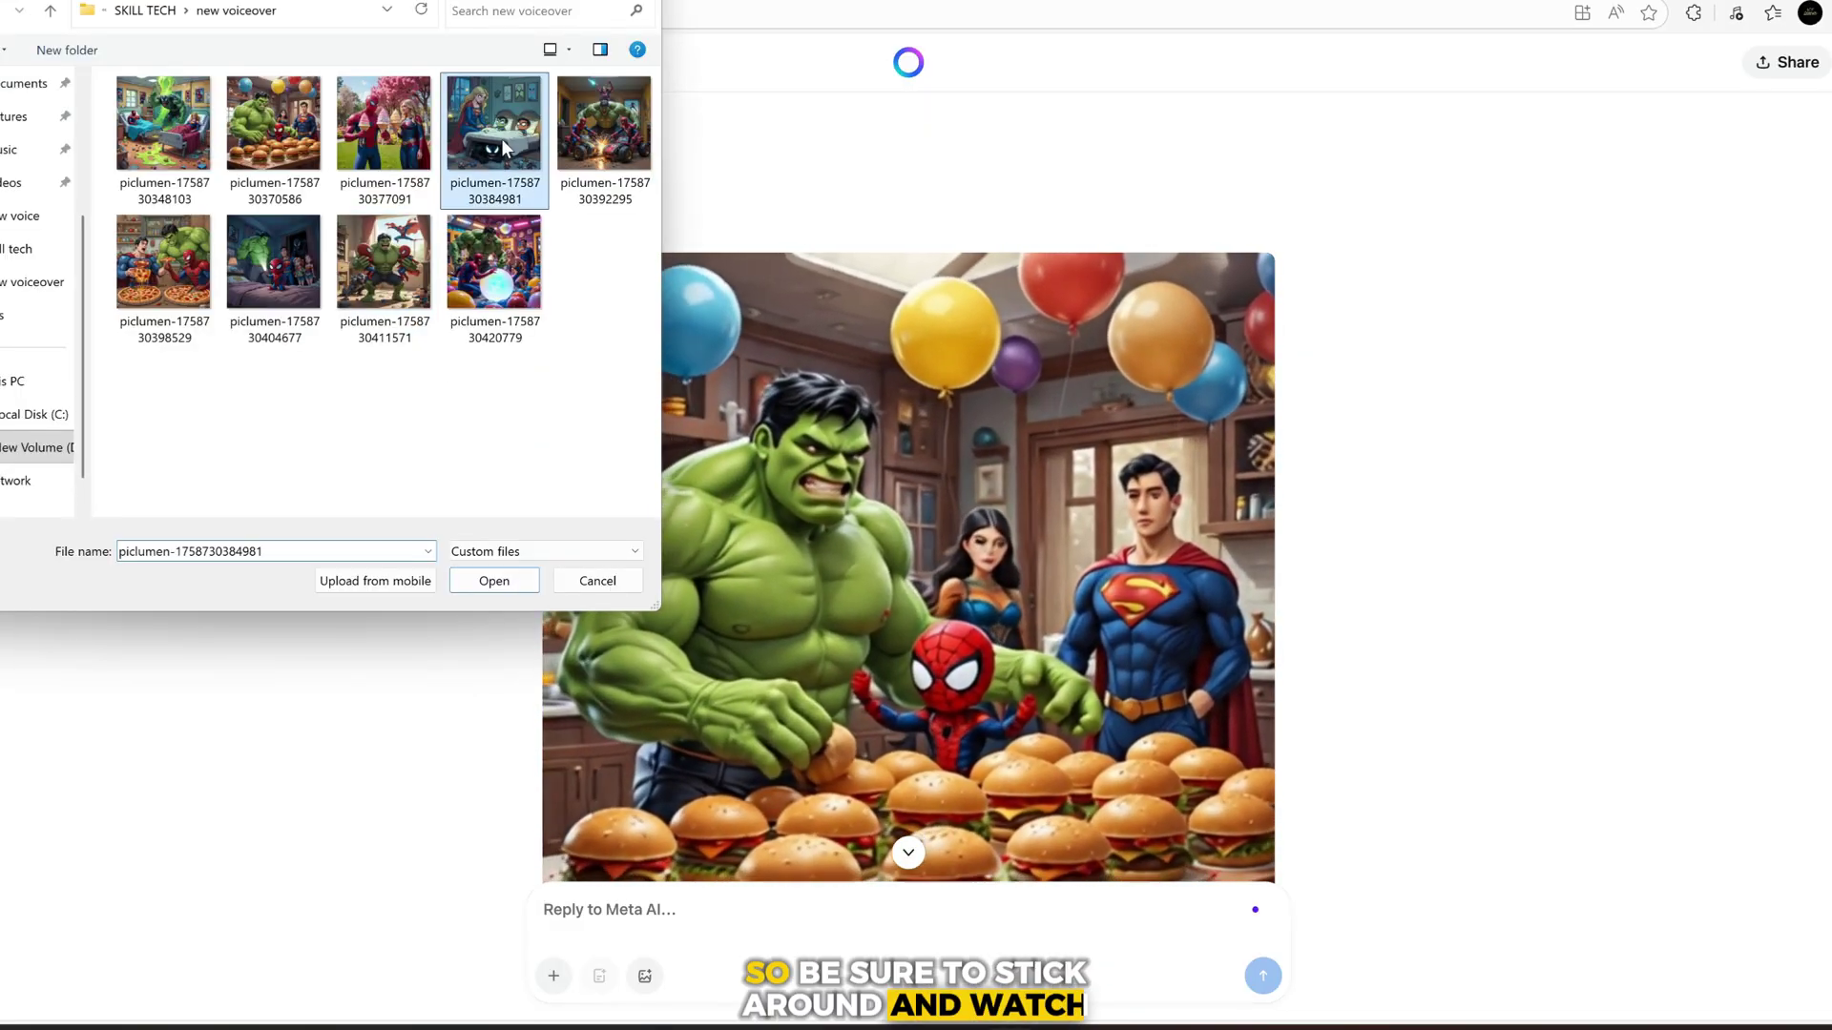
left_click(493, 580)
type("animate")
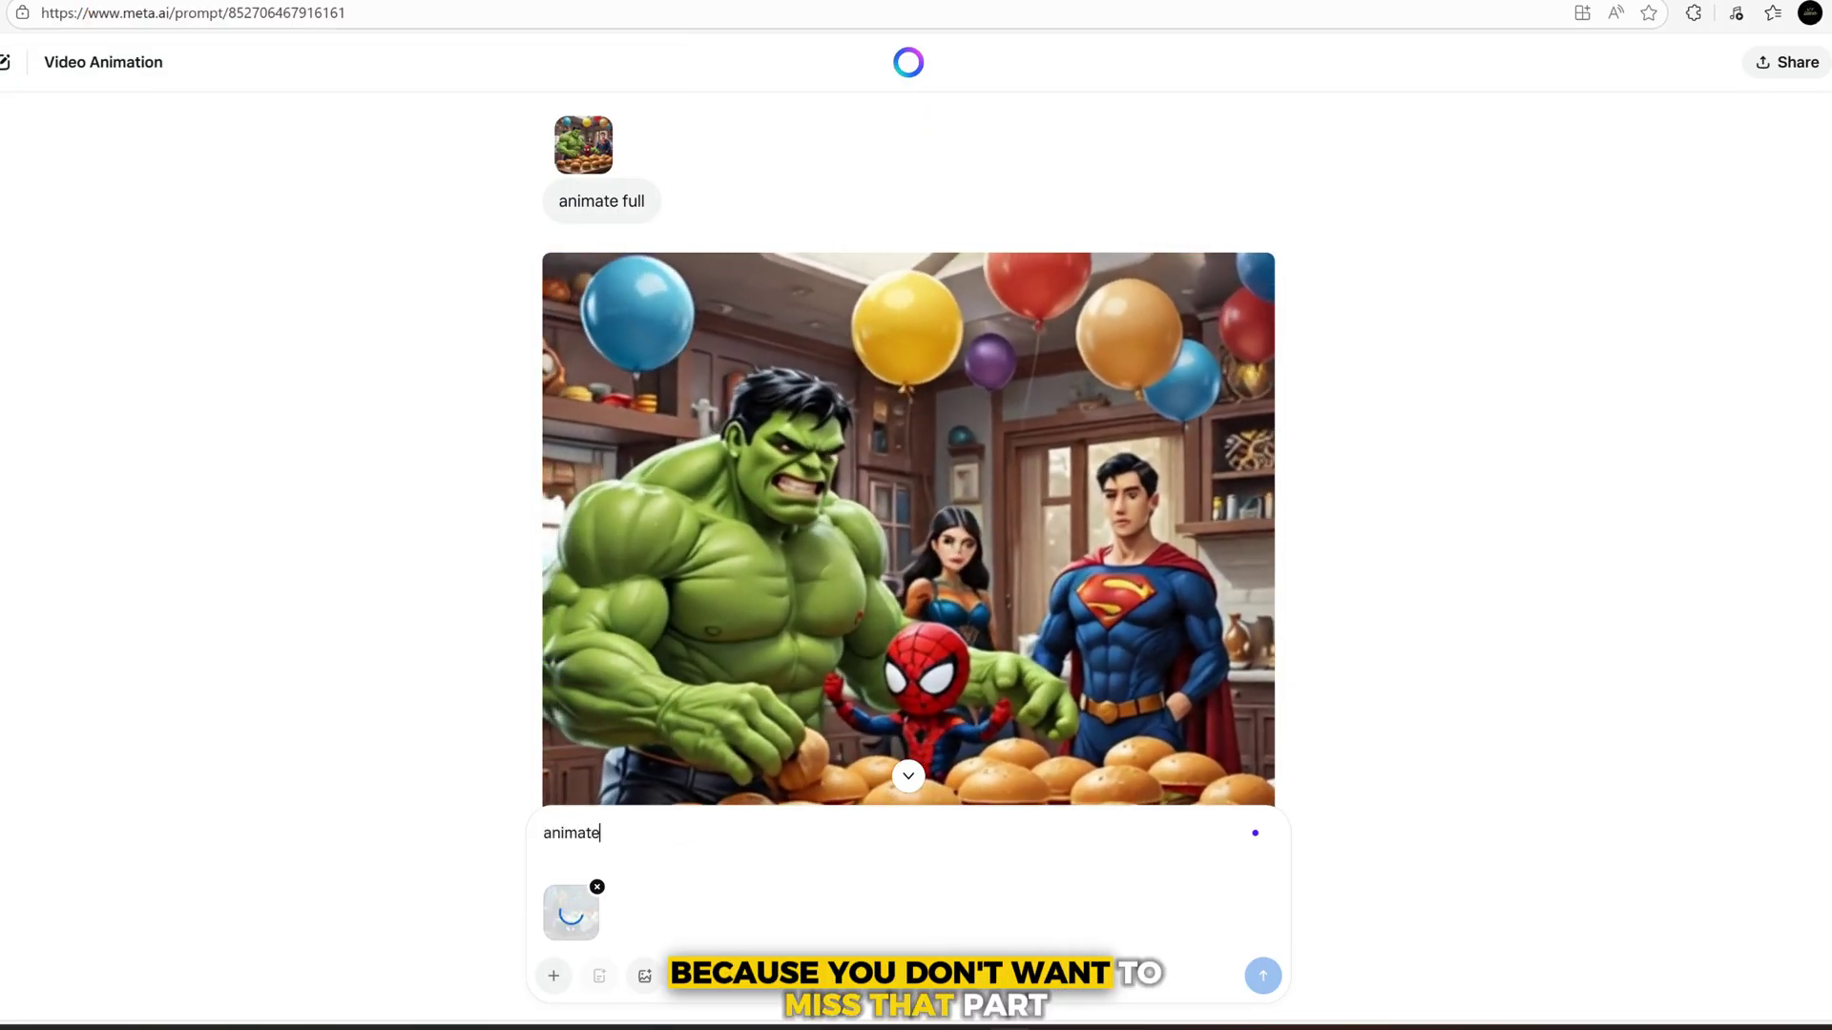
type(" this pic")
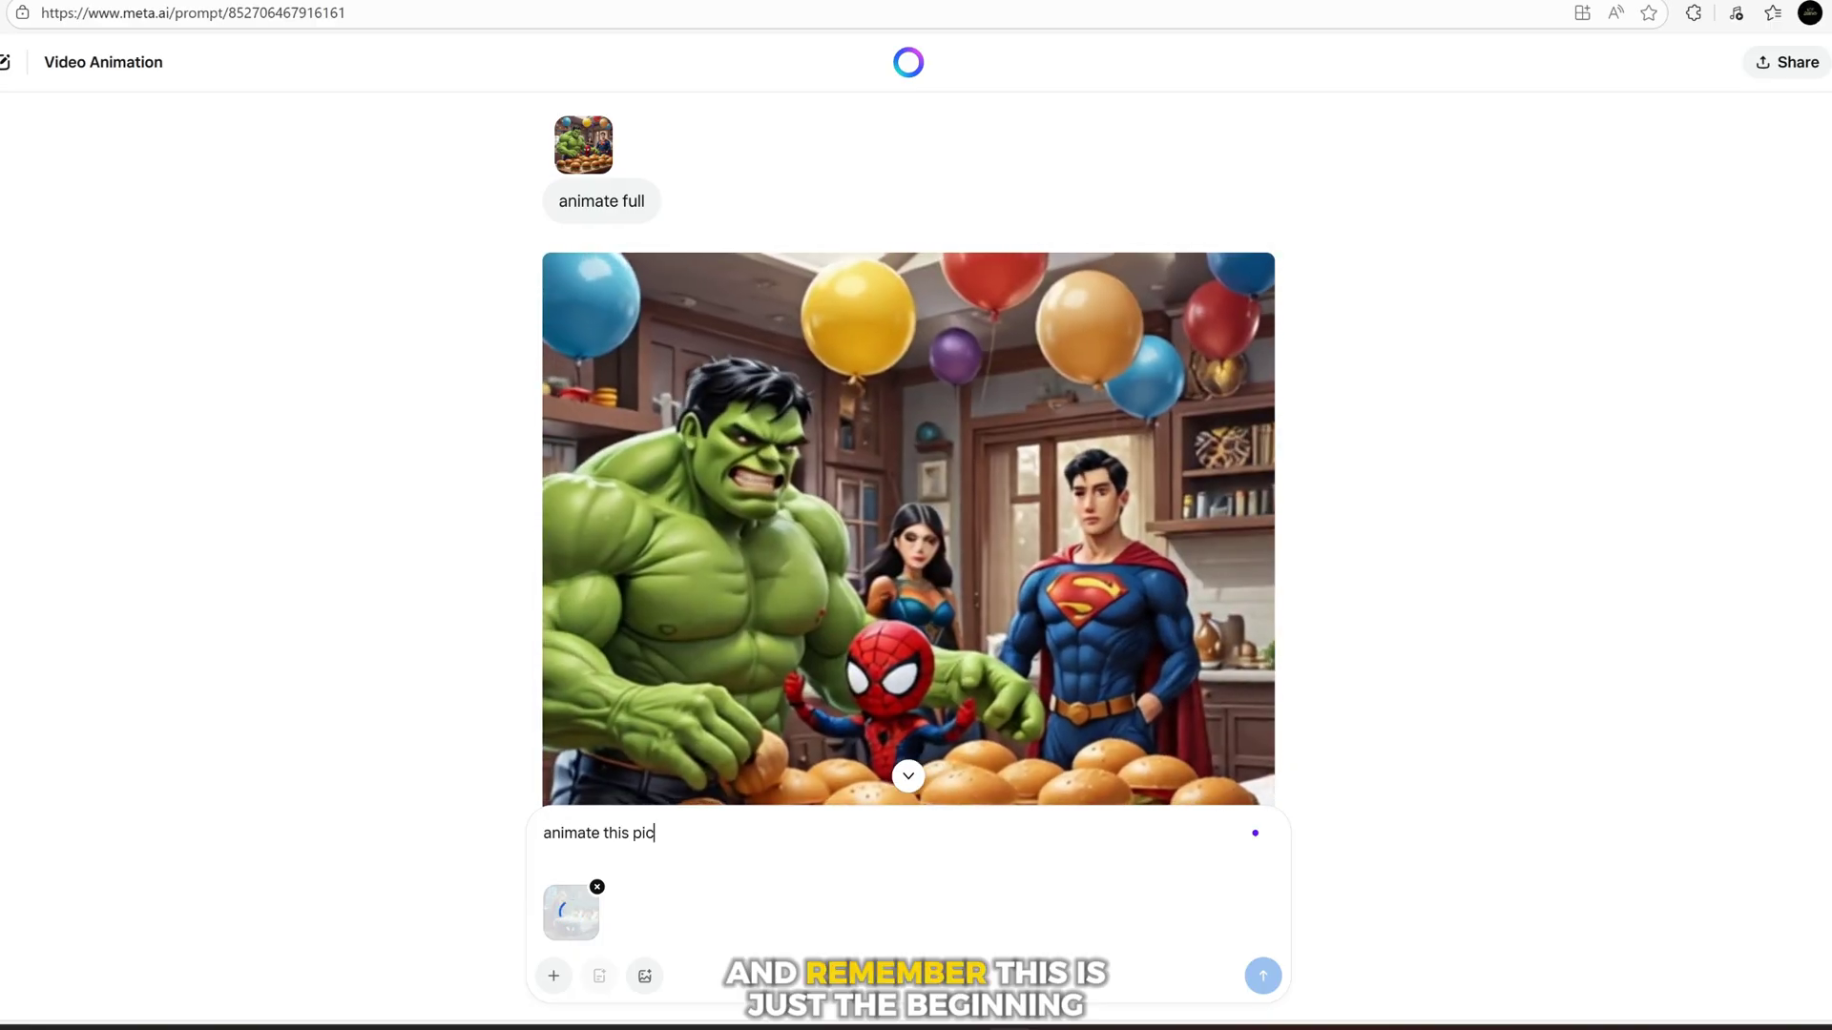
left_click(1262, 977)
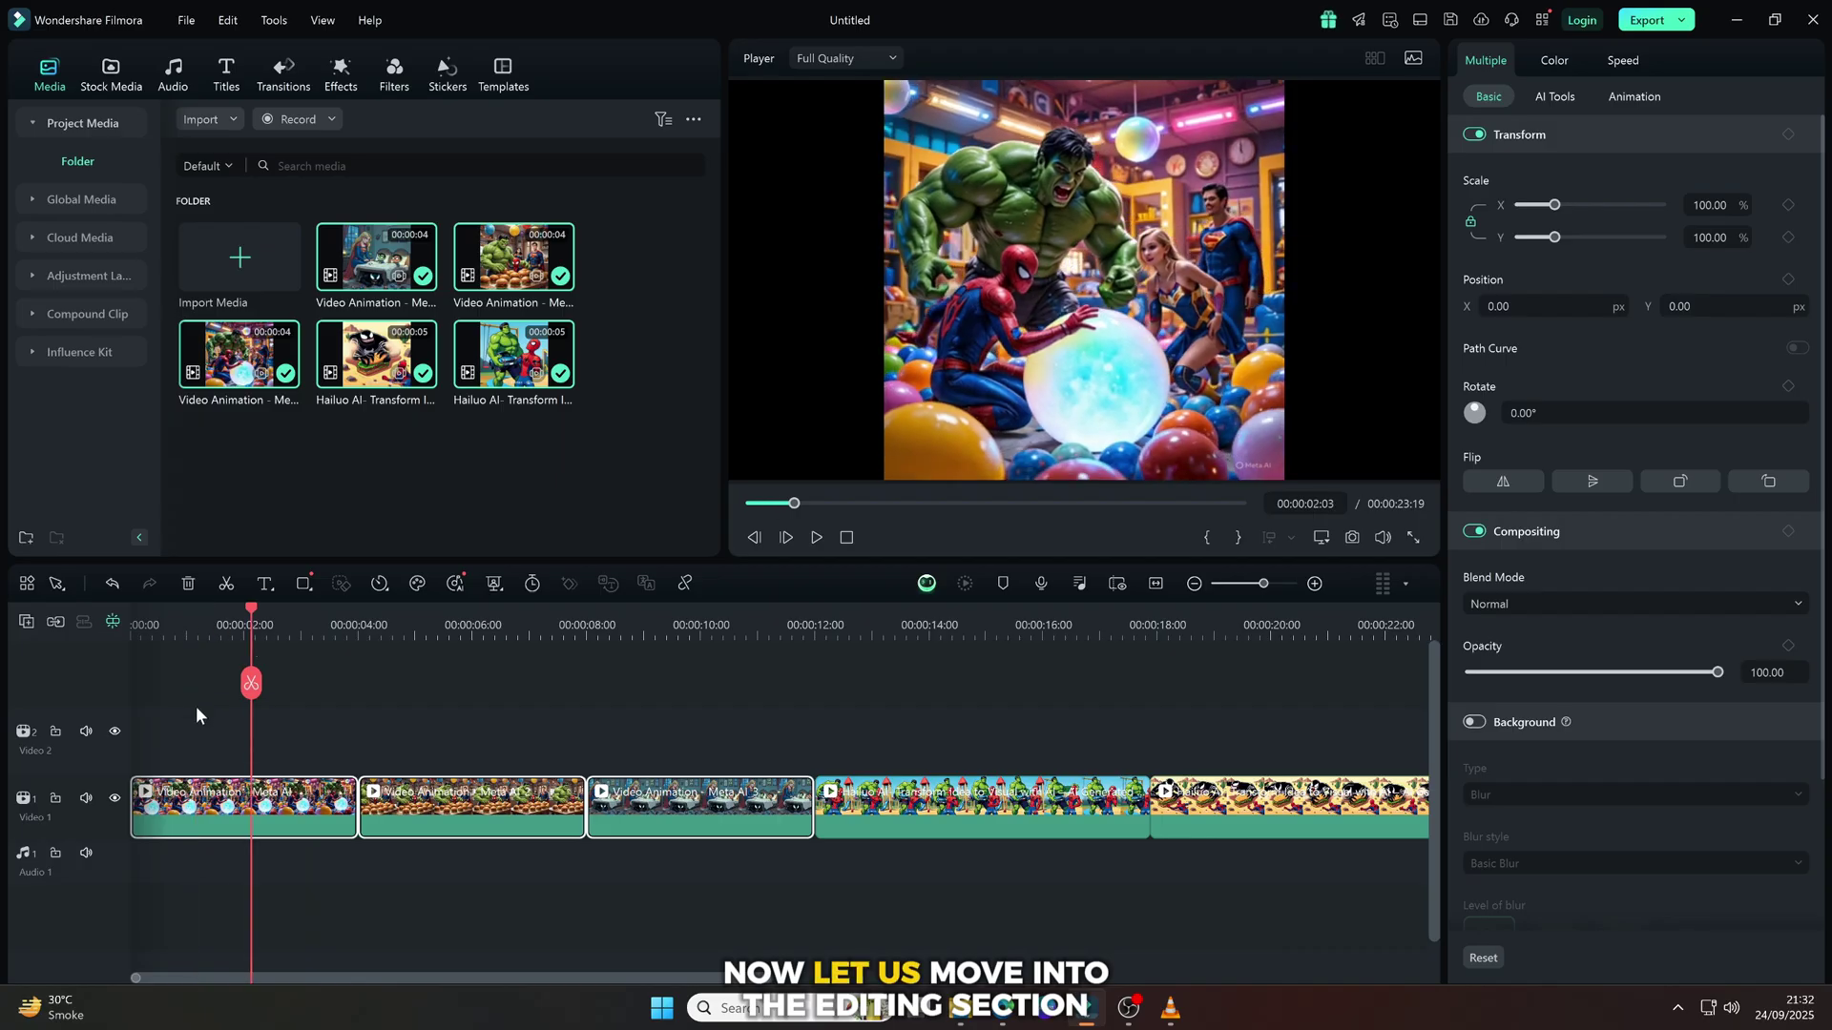
Step: Marquee-select all five timeline clips, scale them to 111.56%, and scrub to check
left_click_drag(197, 717, 1226, 850)
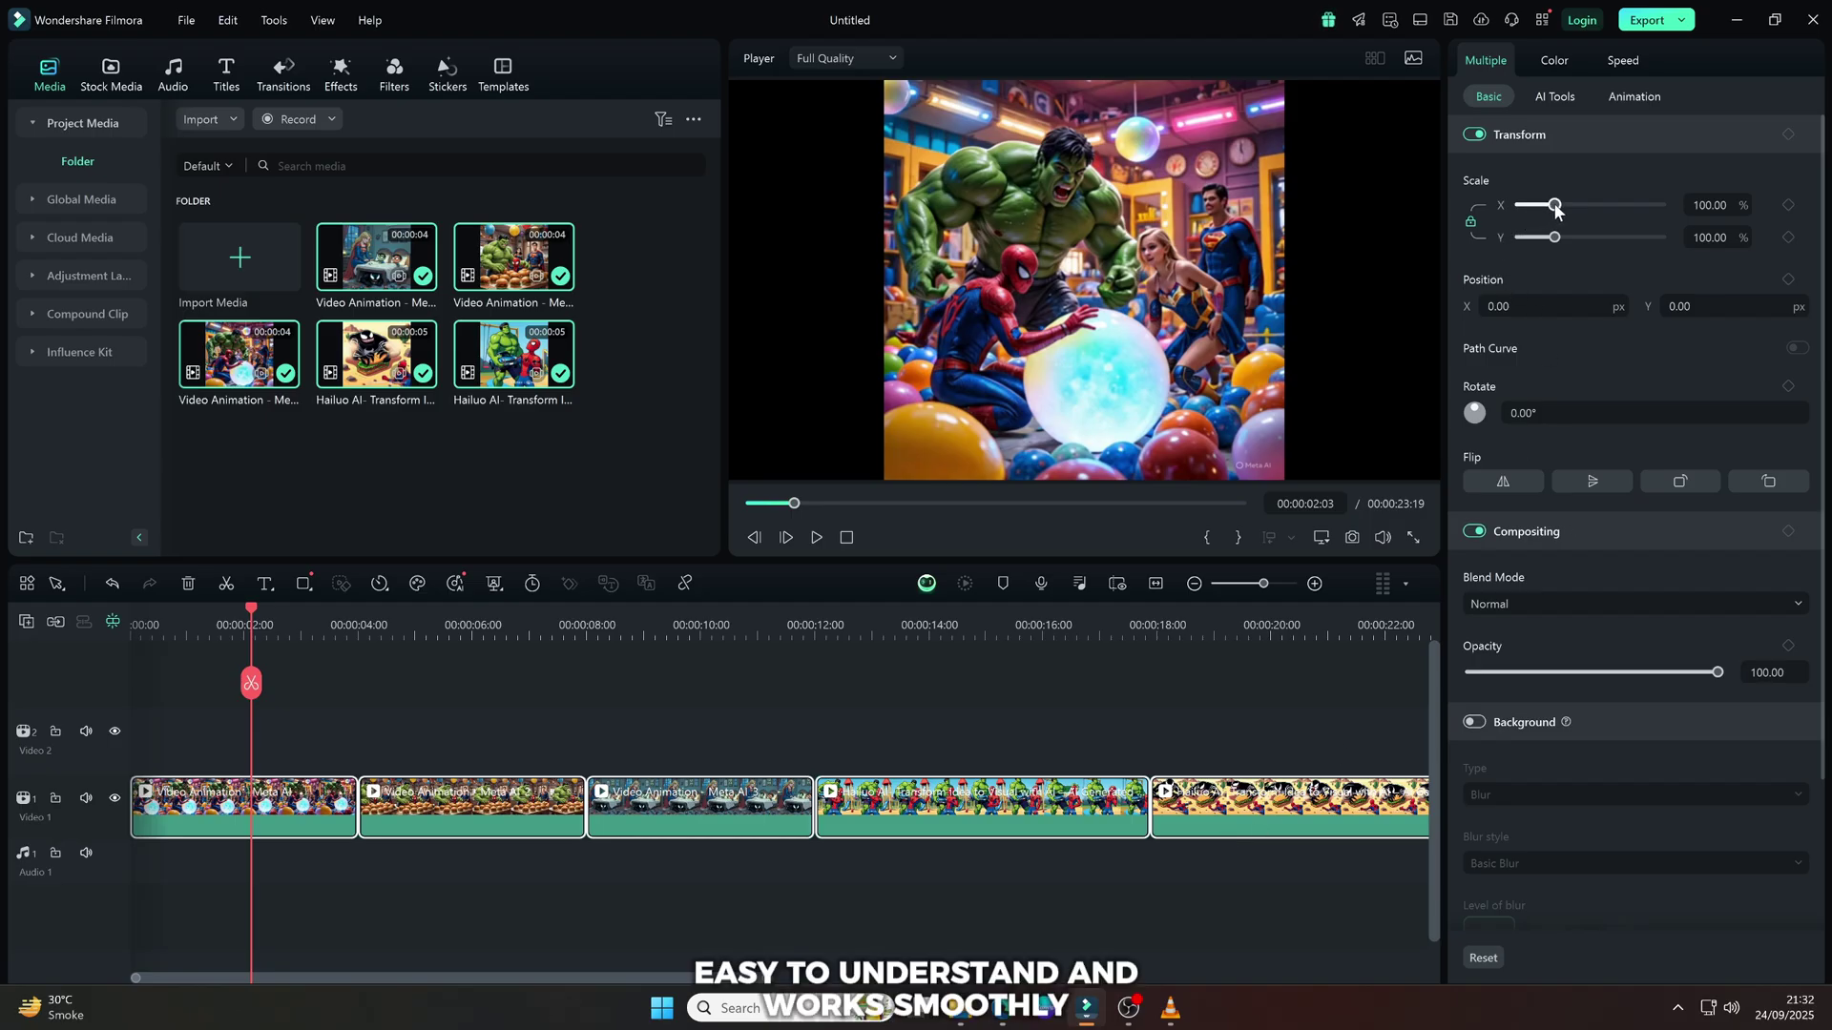
left_click_drag(1552, 213, 1560, 212)
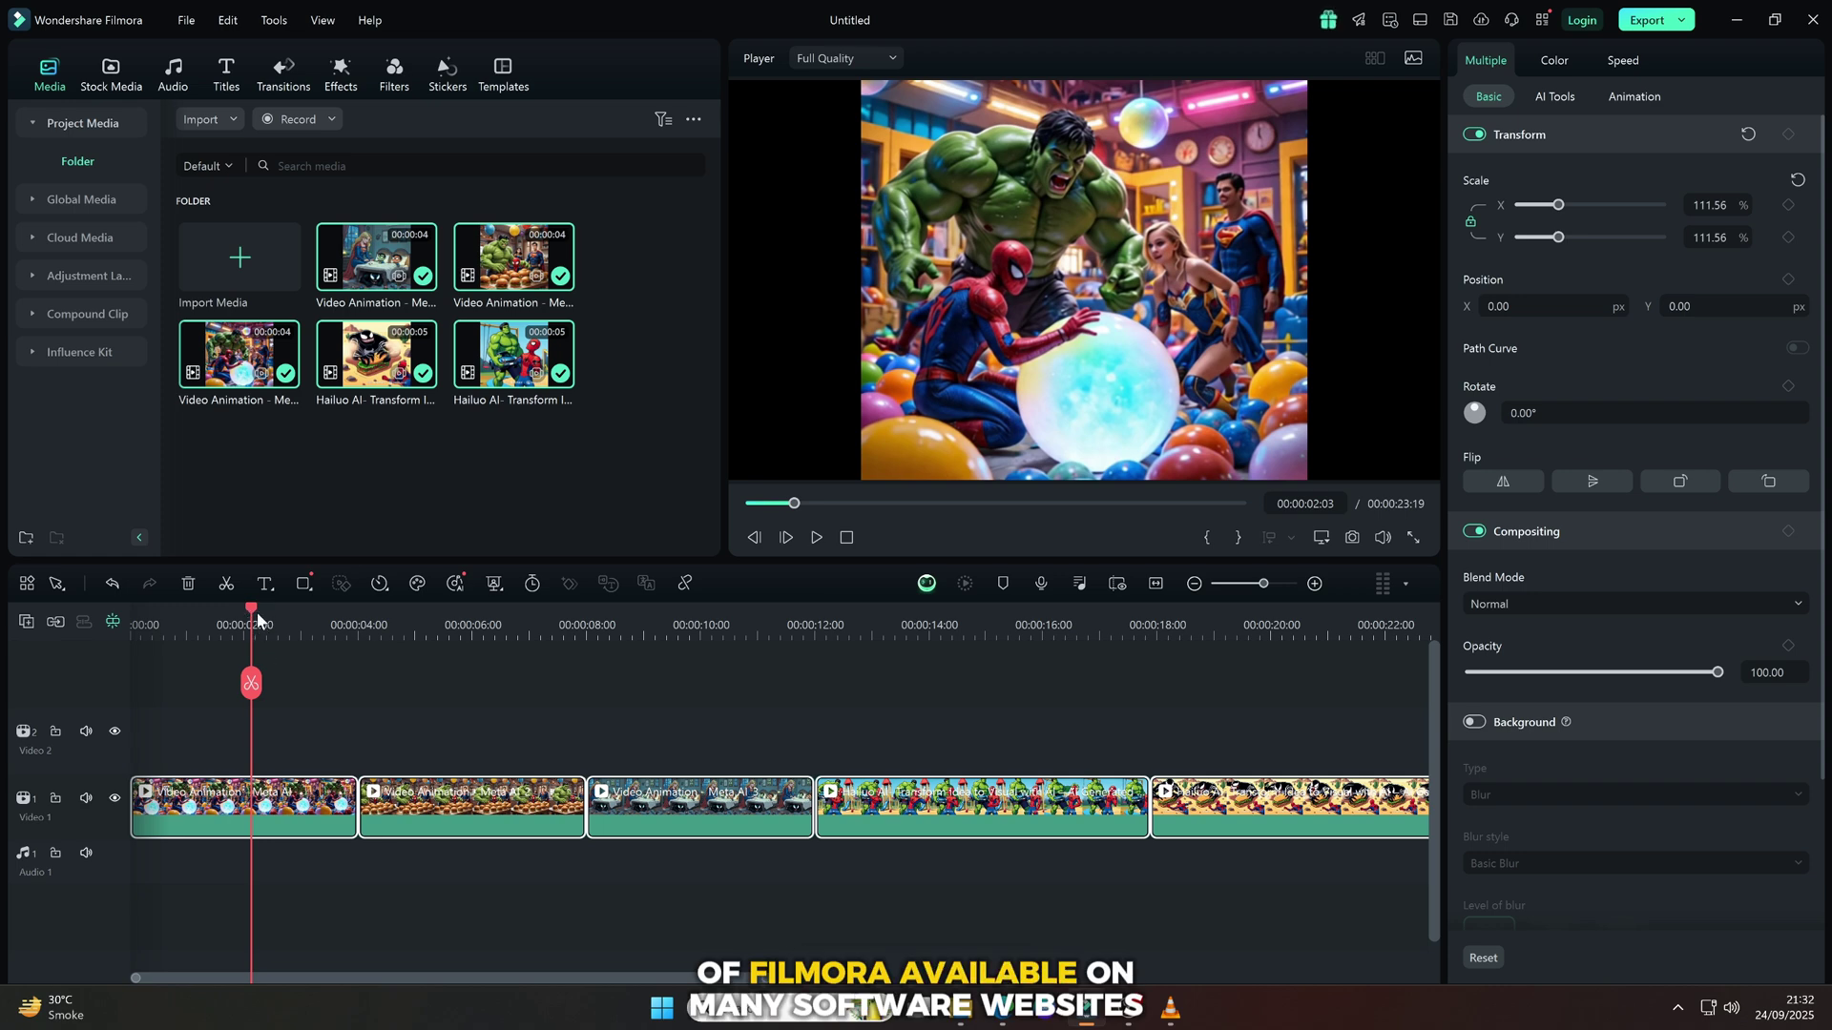
mouse_move(256, 612)
left_mouse_down()
mouse_move(1032, 651)
mouse_move(118, 624)
left_mouse_up()
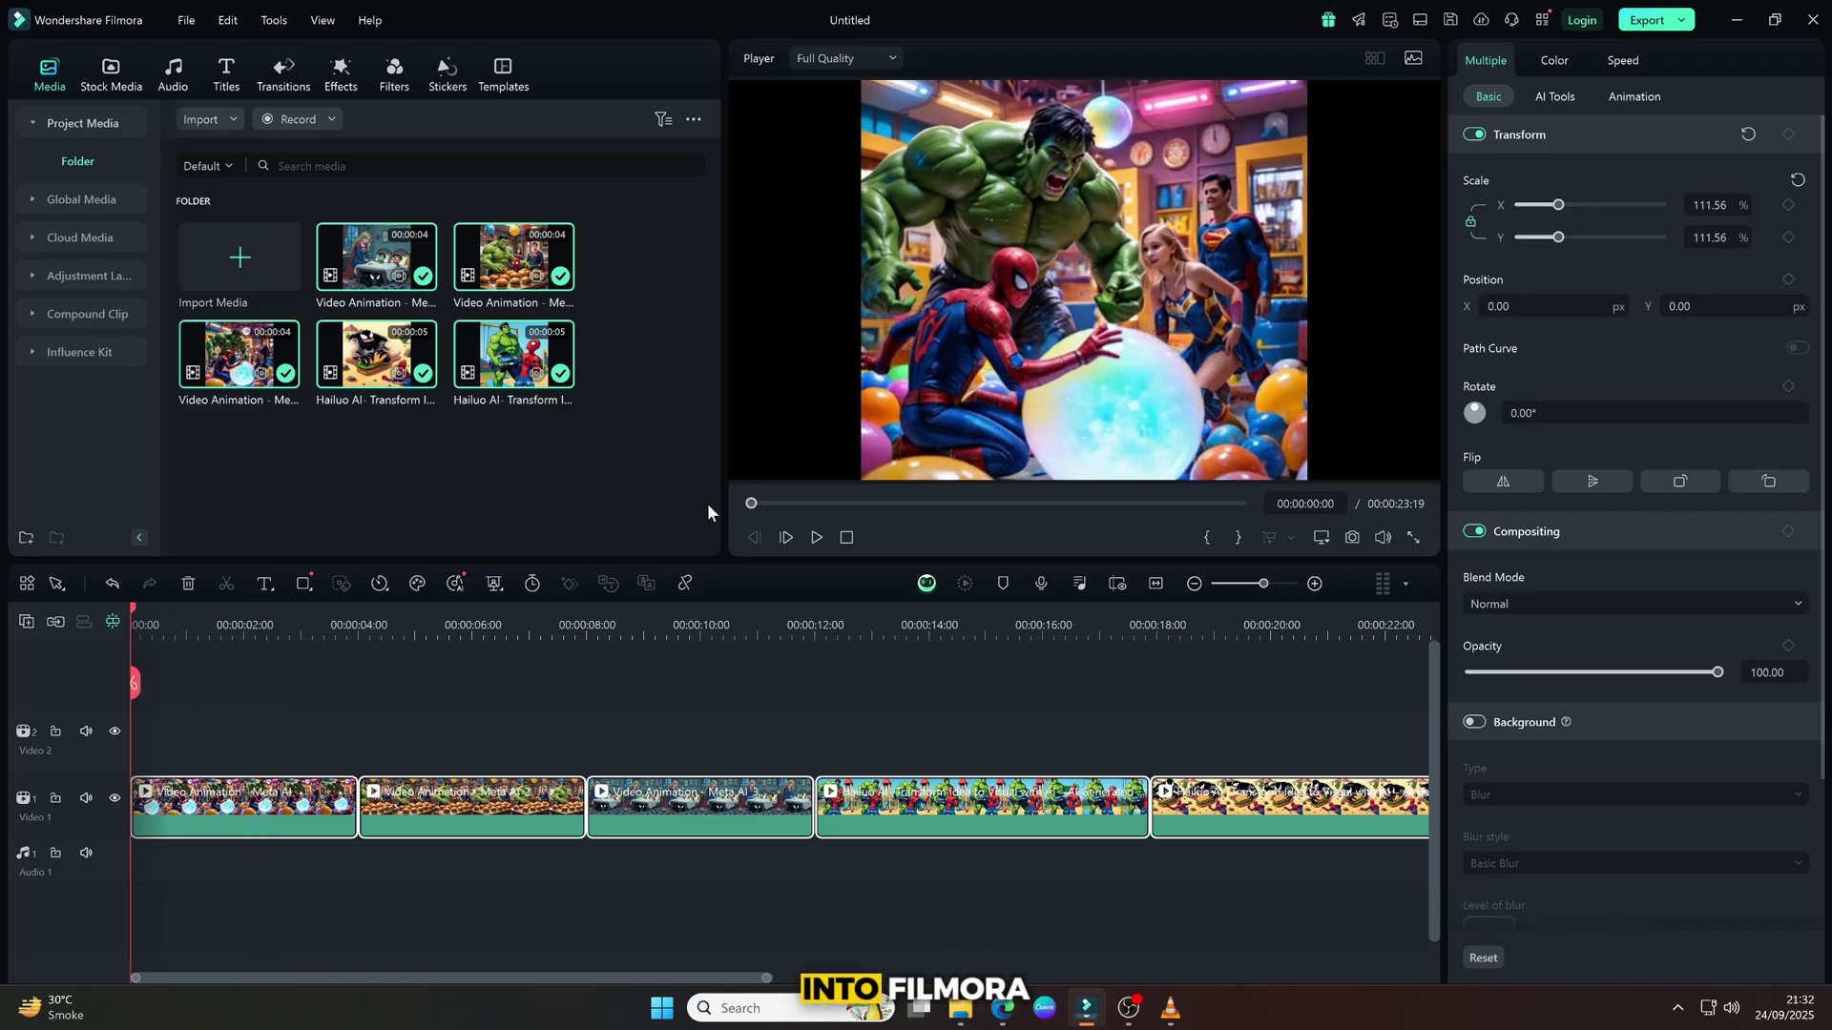
mouse_move(240, 259)
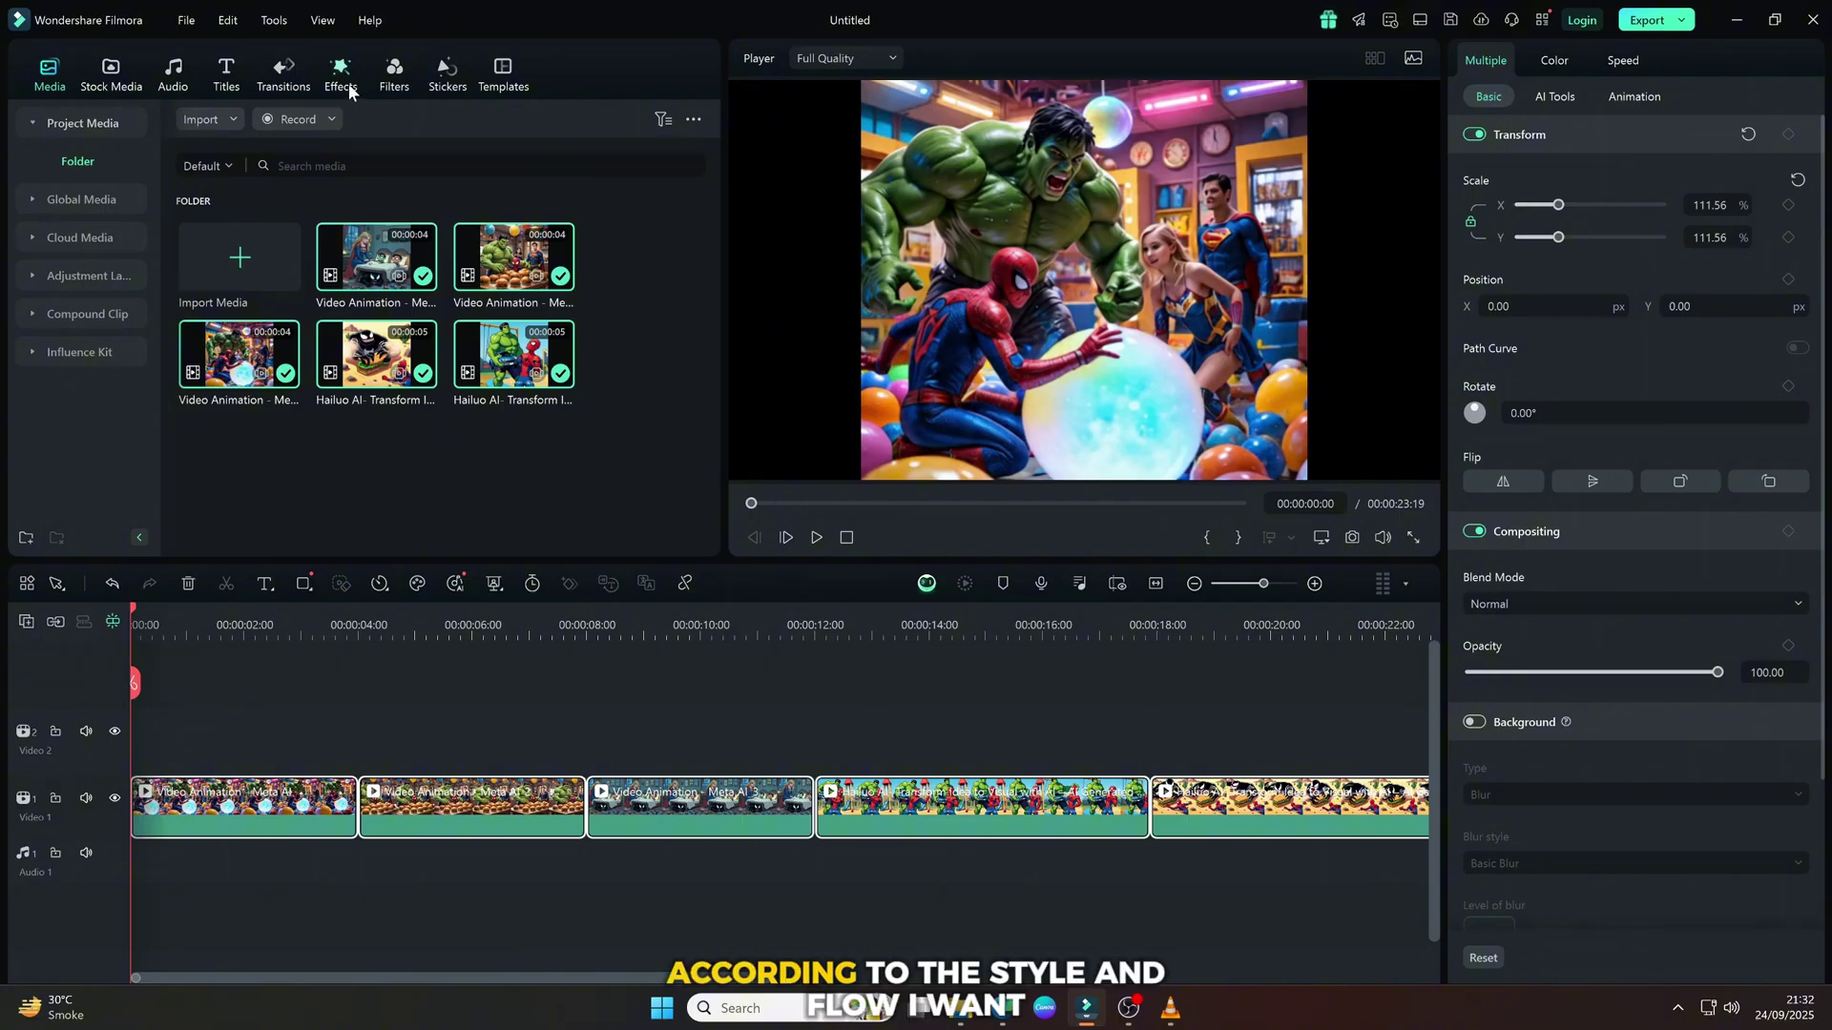
Step: Browse Filmora's video effects, then bring up the trending transitions library
left_click(349, 83)
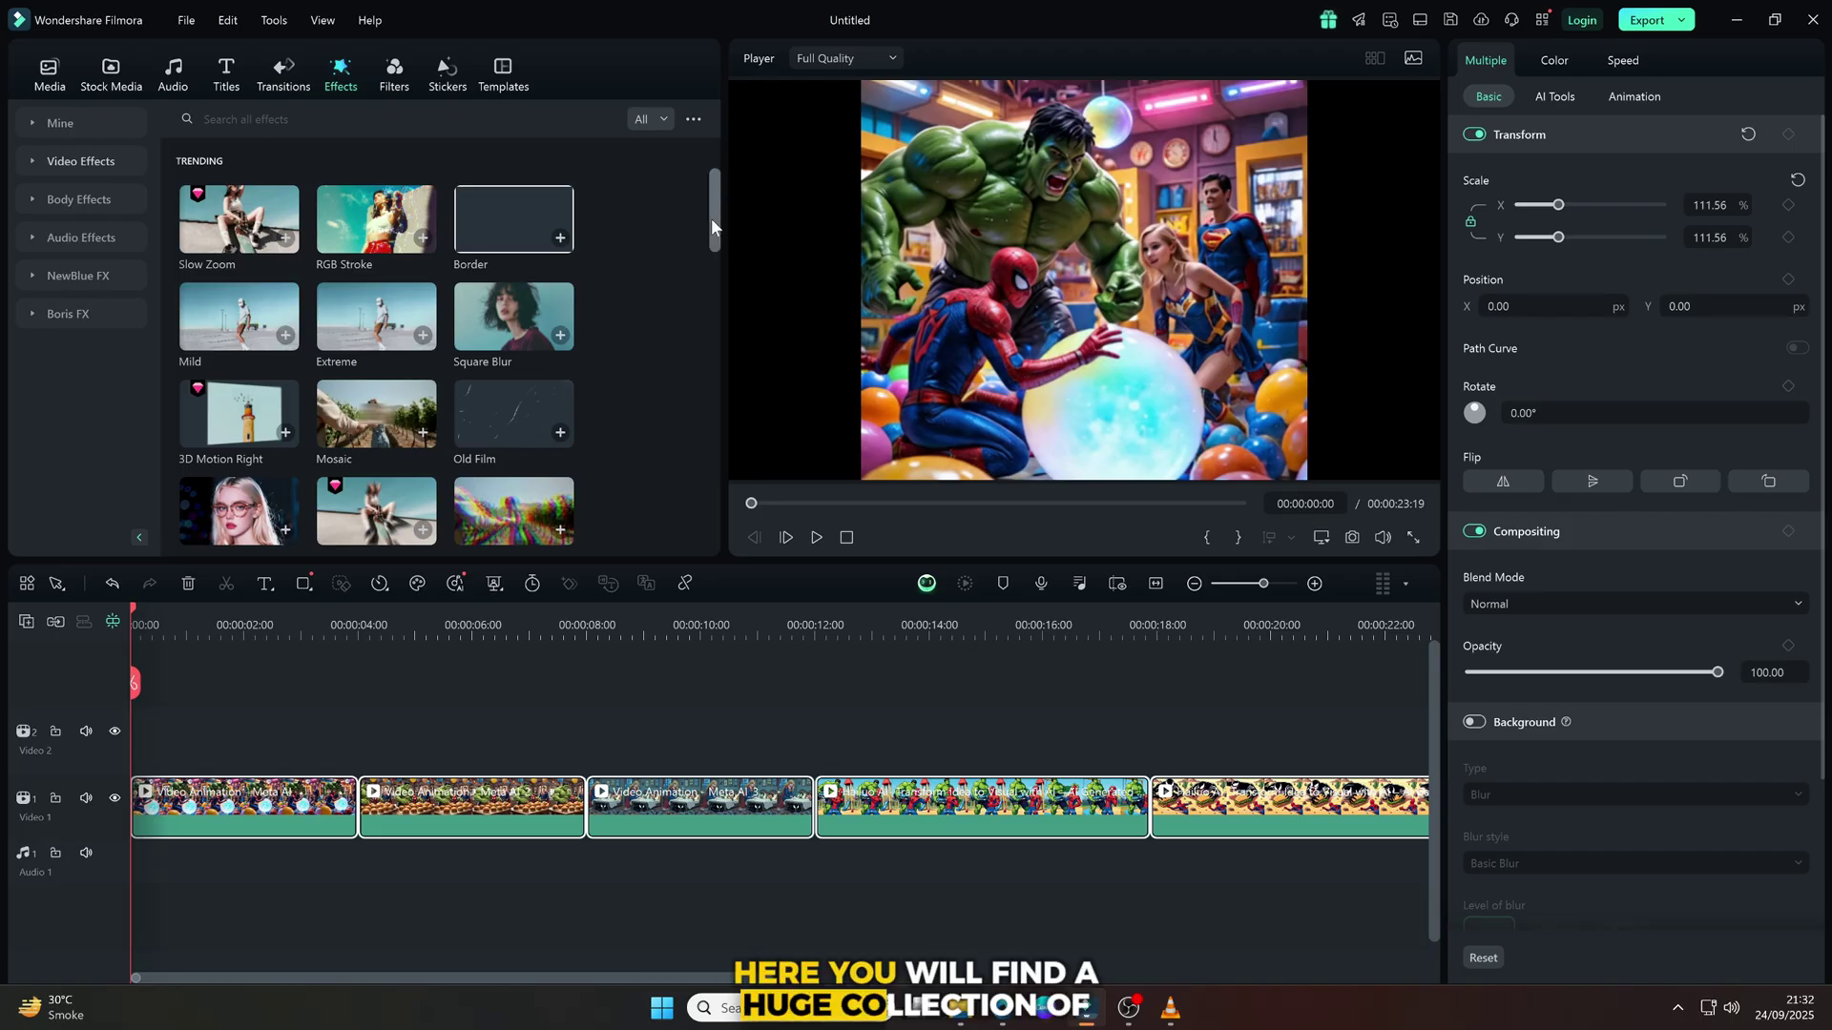
left_click_drag(711, 218, 713, 291)
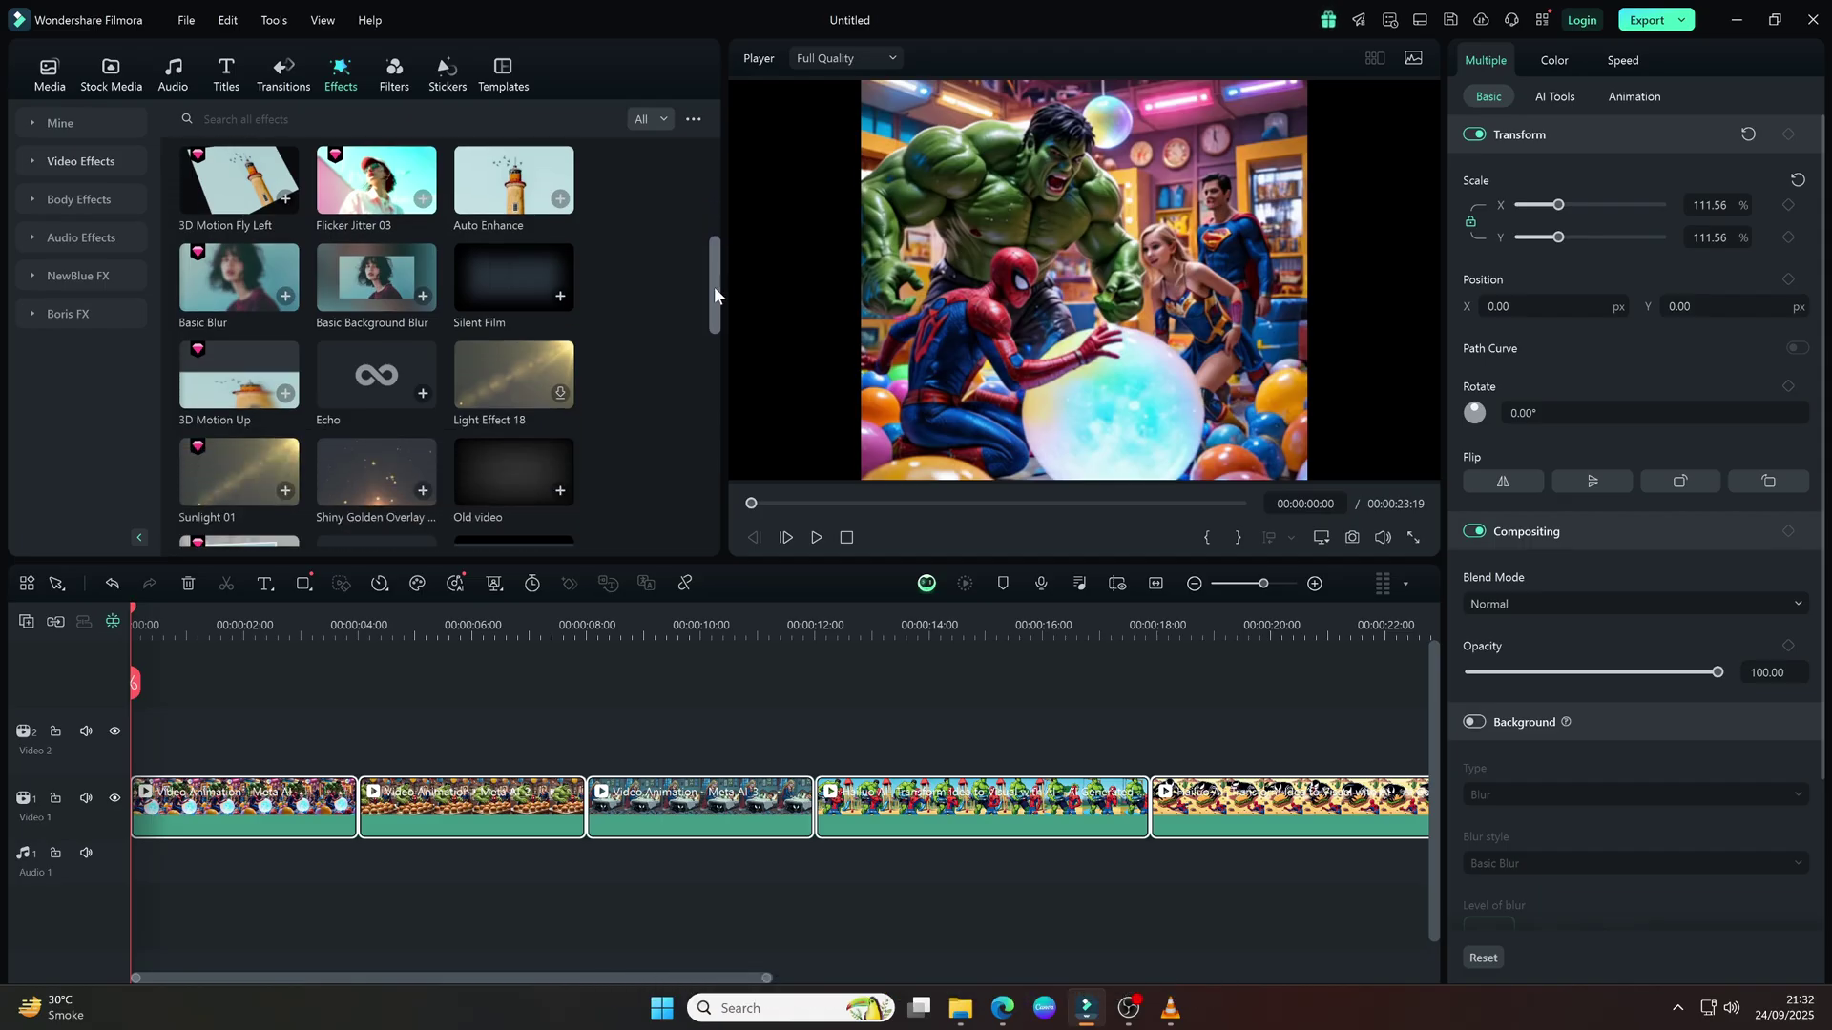
scroll(644, 305, "down", 3)
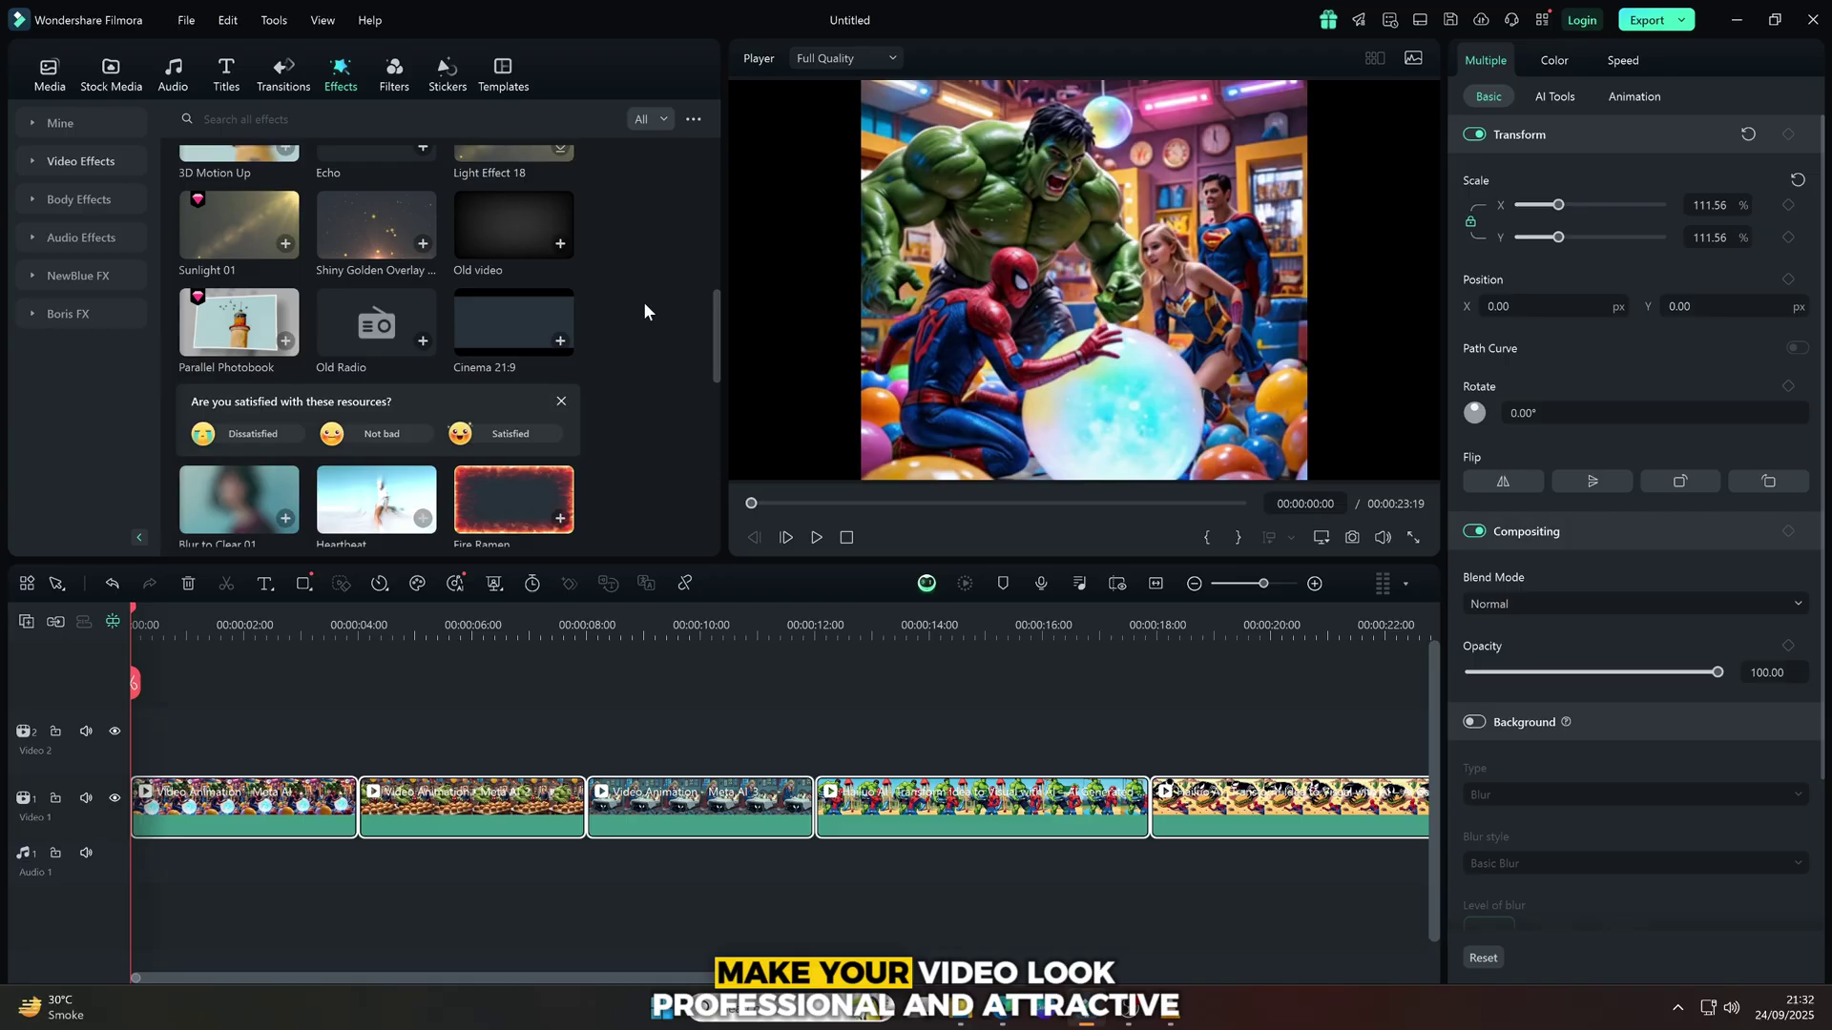
scroll(643, 303, "down", 2)
scroll(643, 303, "down", 1)
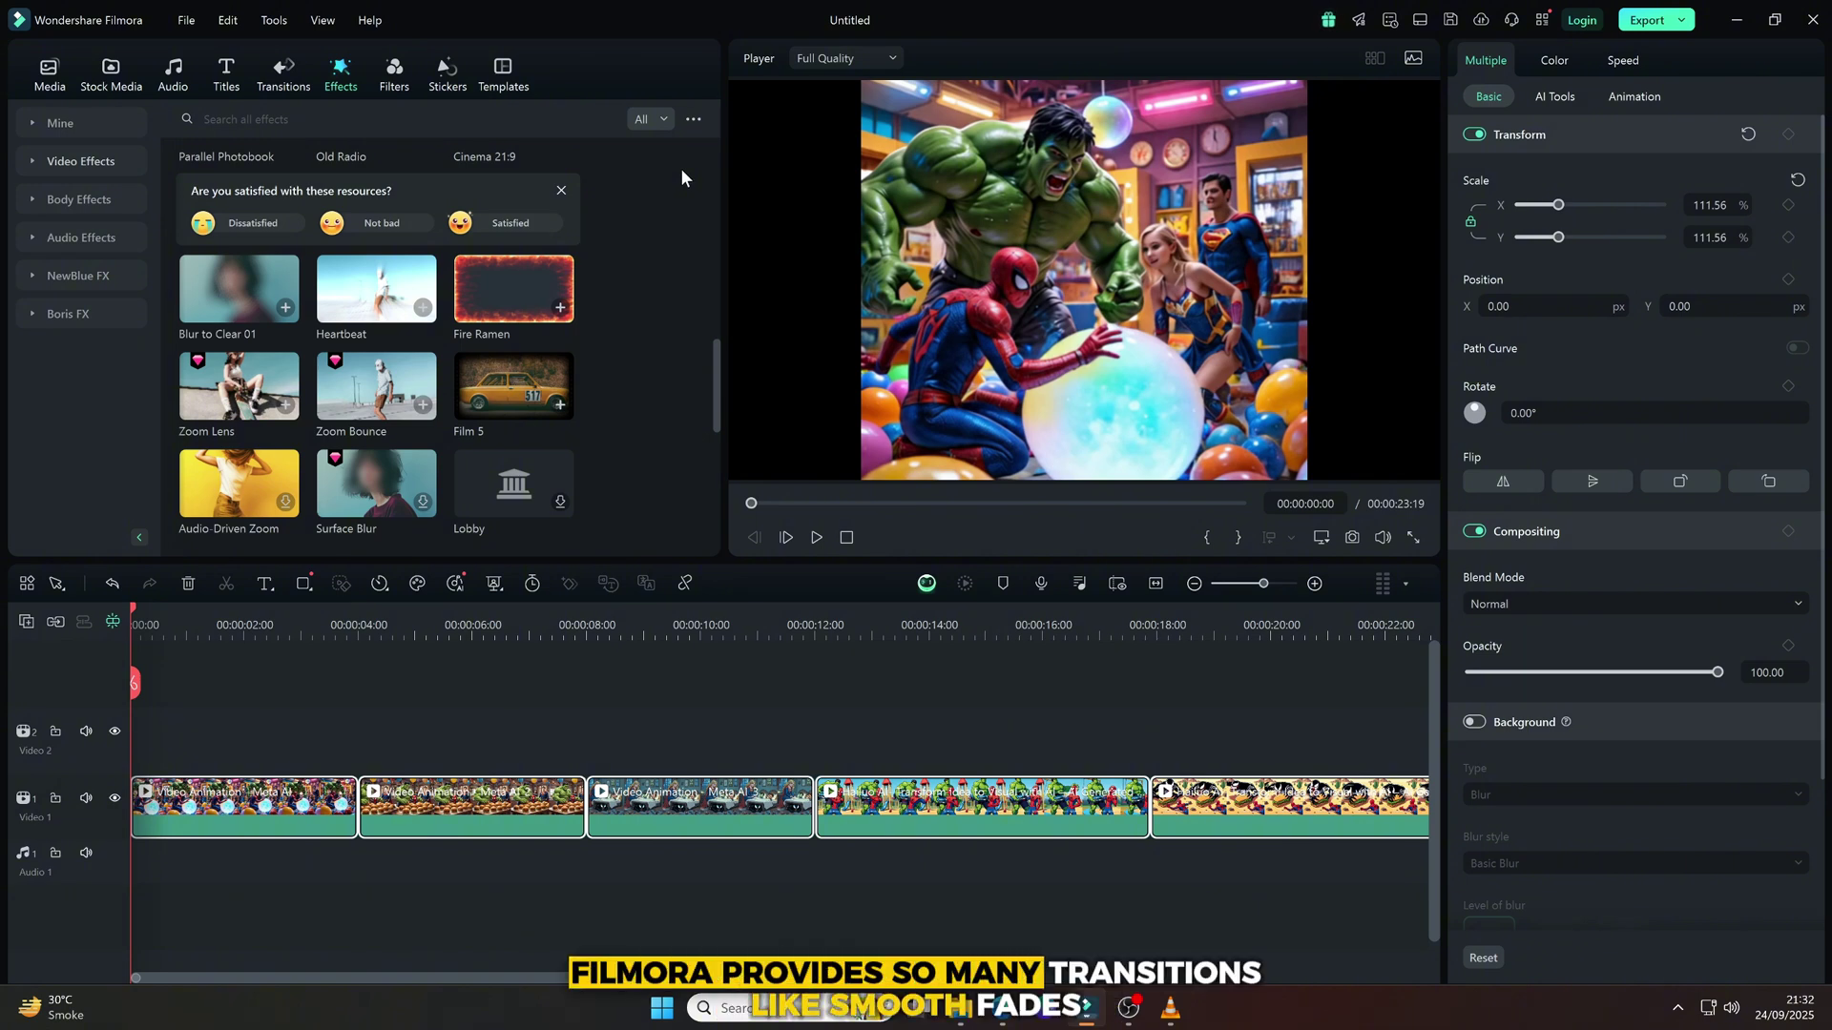
scroll(631, 337, "down", 3)
scroll(674, 410, "down", 3)
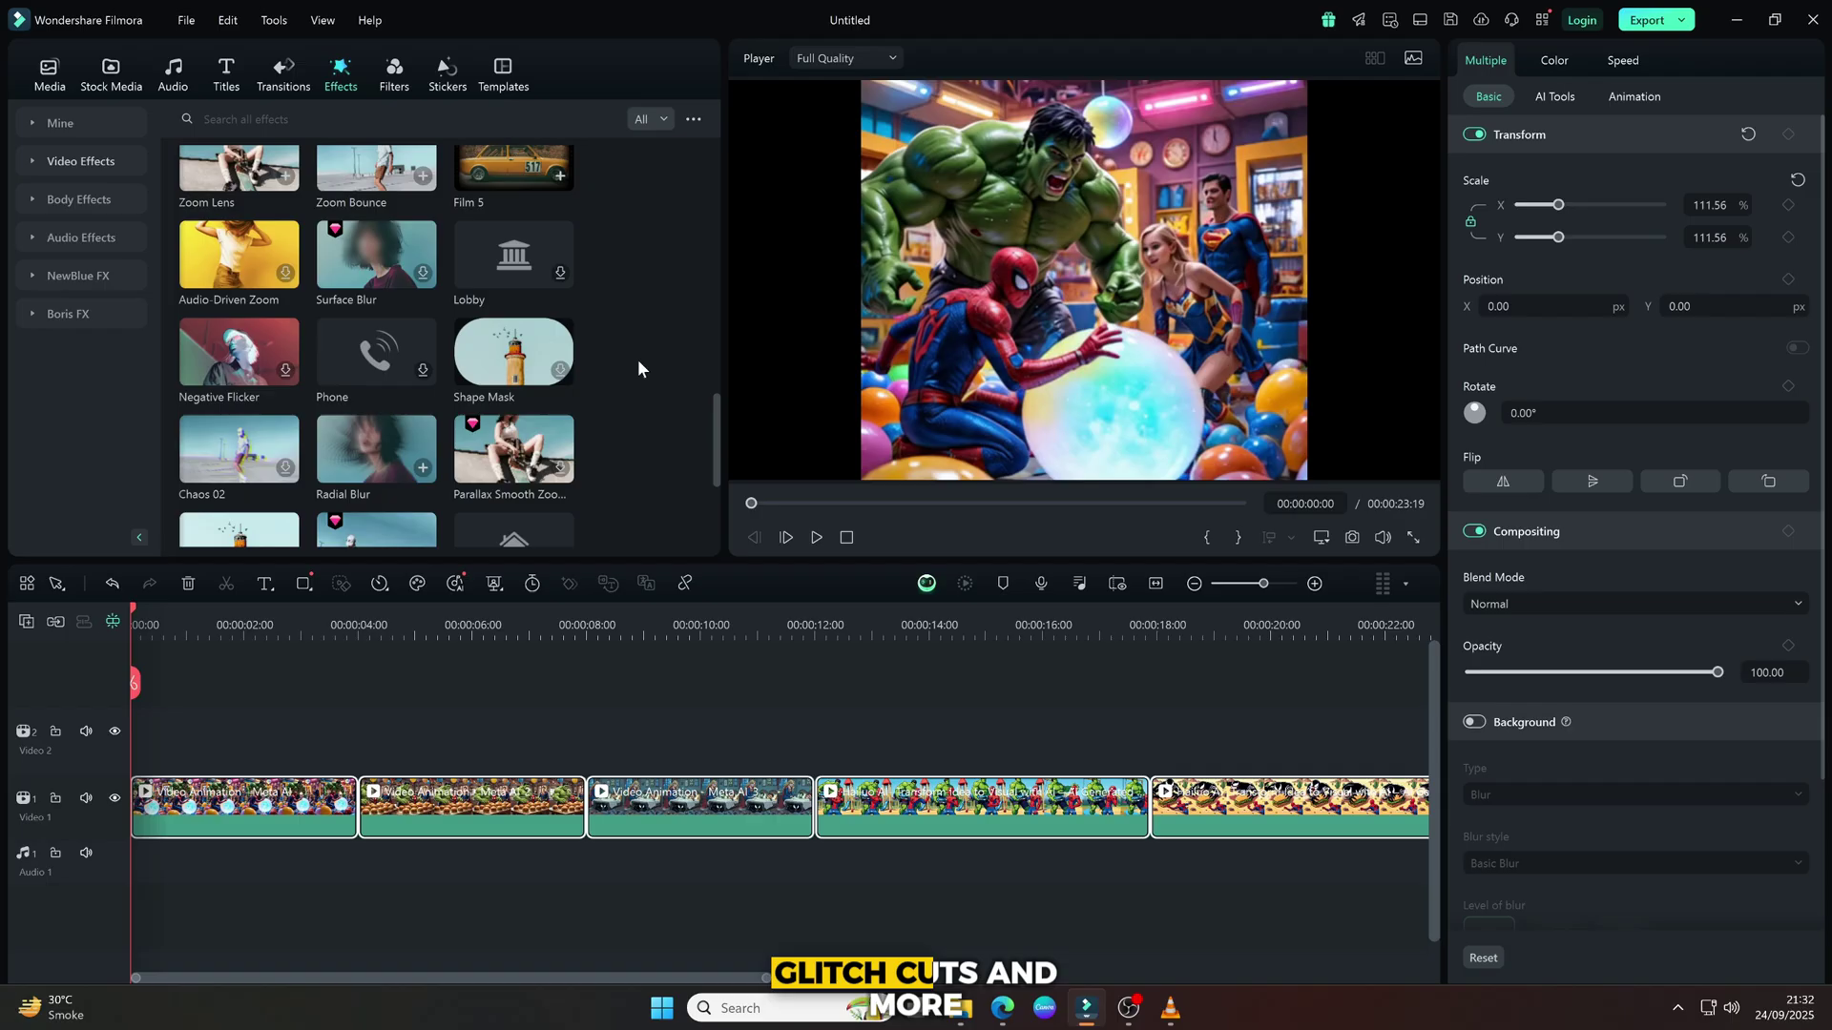
scroll(636, 359, "down", 2)
scroll(636, 358, "down", 1)
scroll(651, 353, "up", 1)
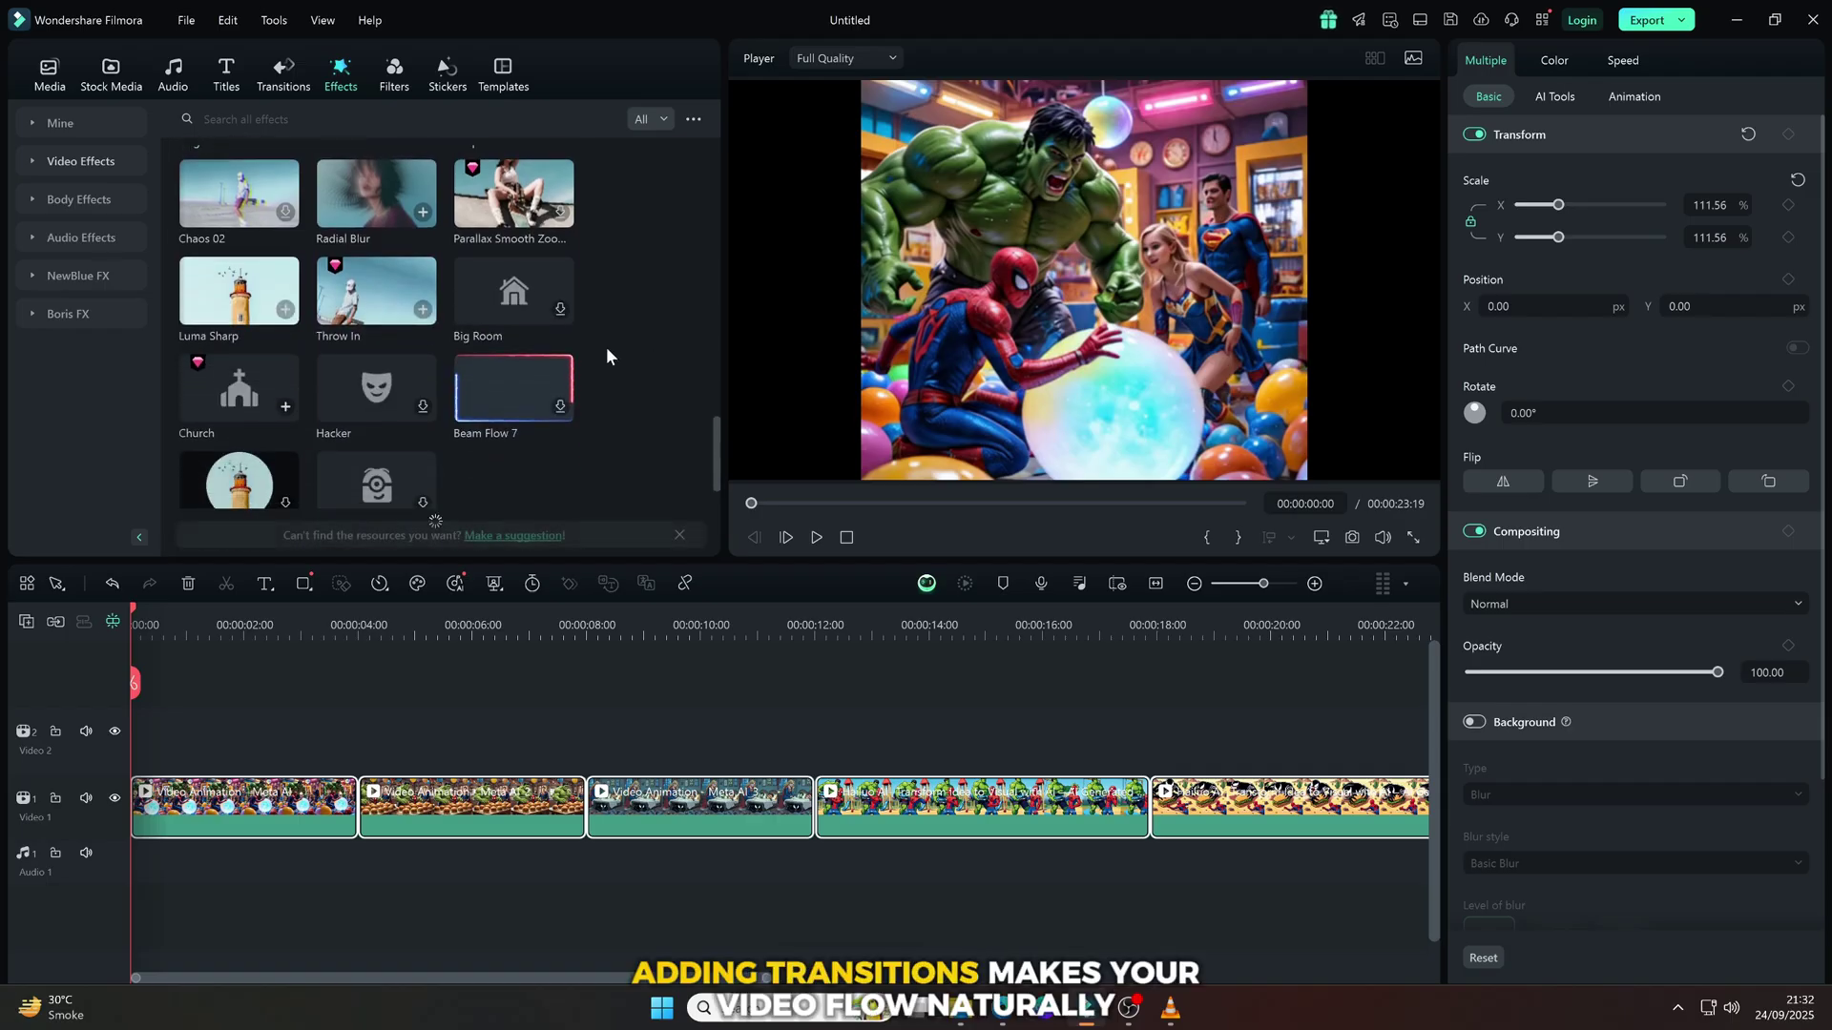
scroll(605, 347, "up", 1)
left_click(283, 72)
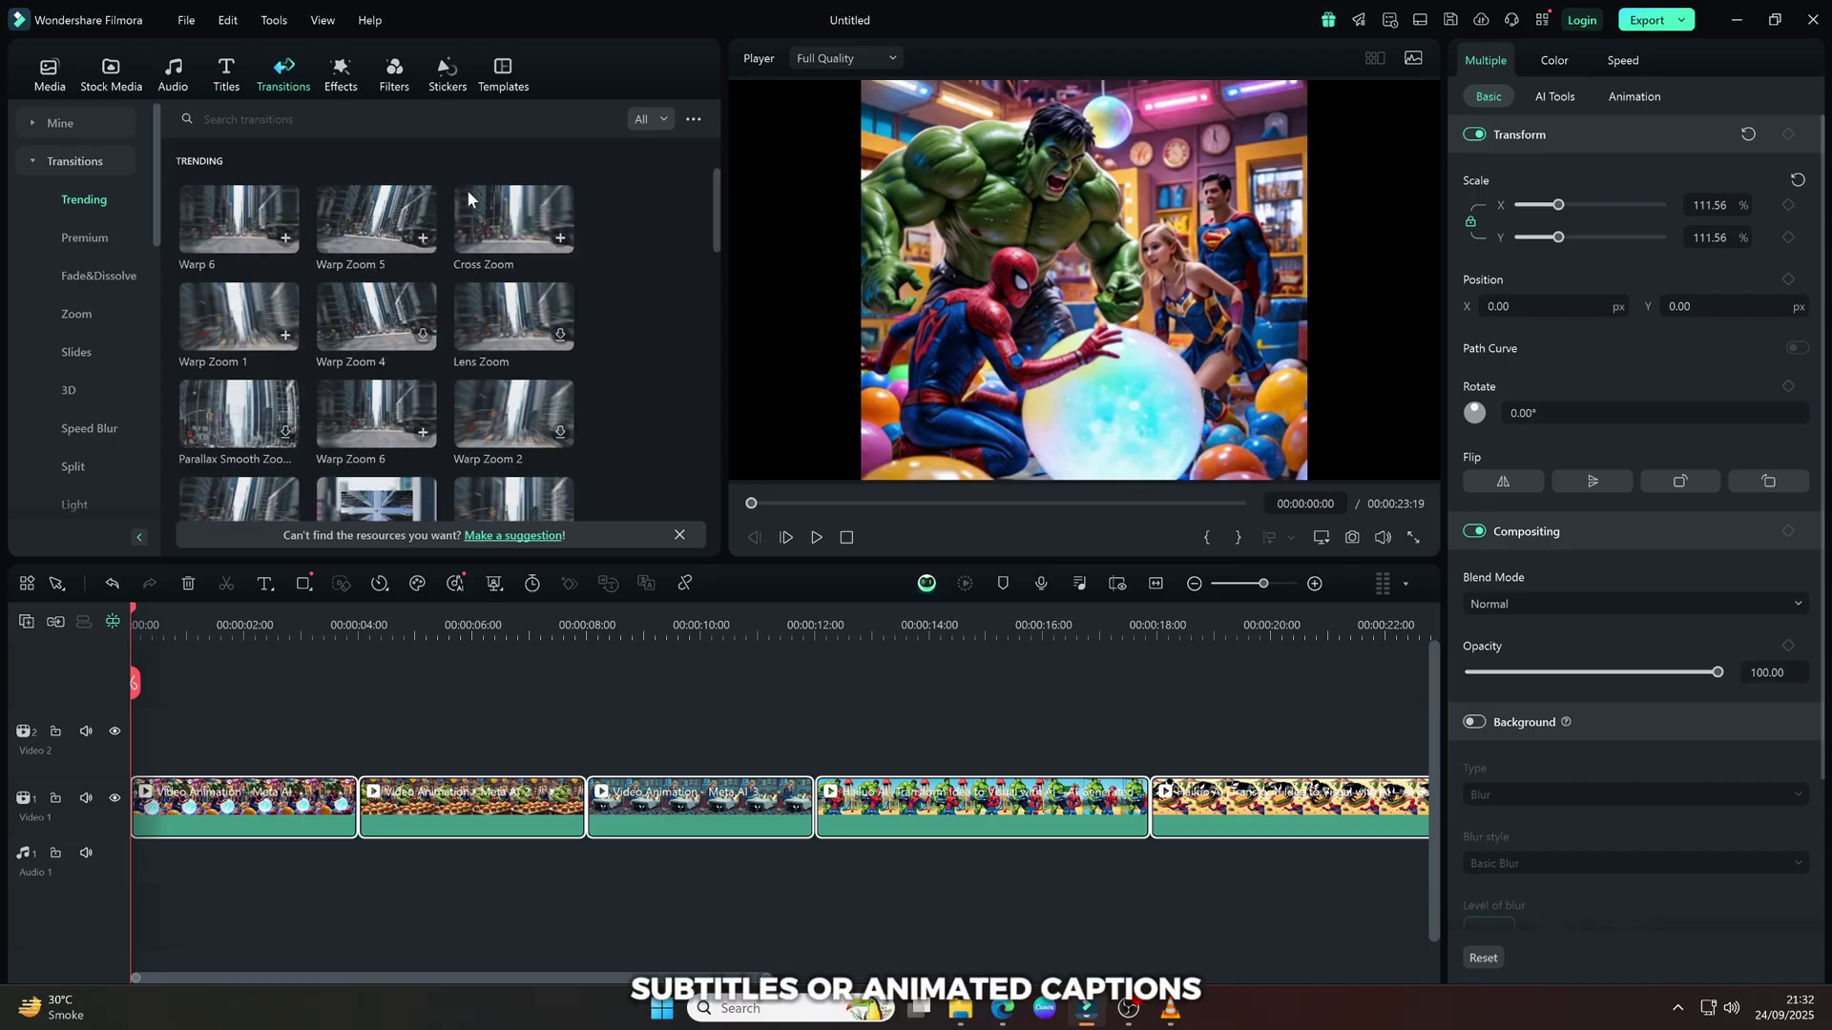
scroll(584, 317, "down", 2)
scroll(584, 324, "down", 2)
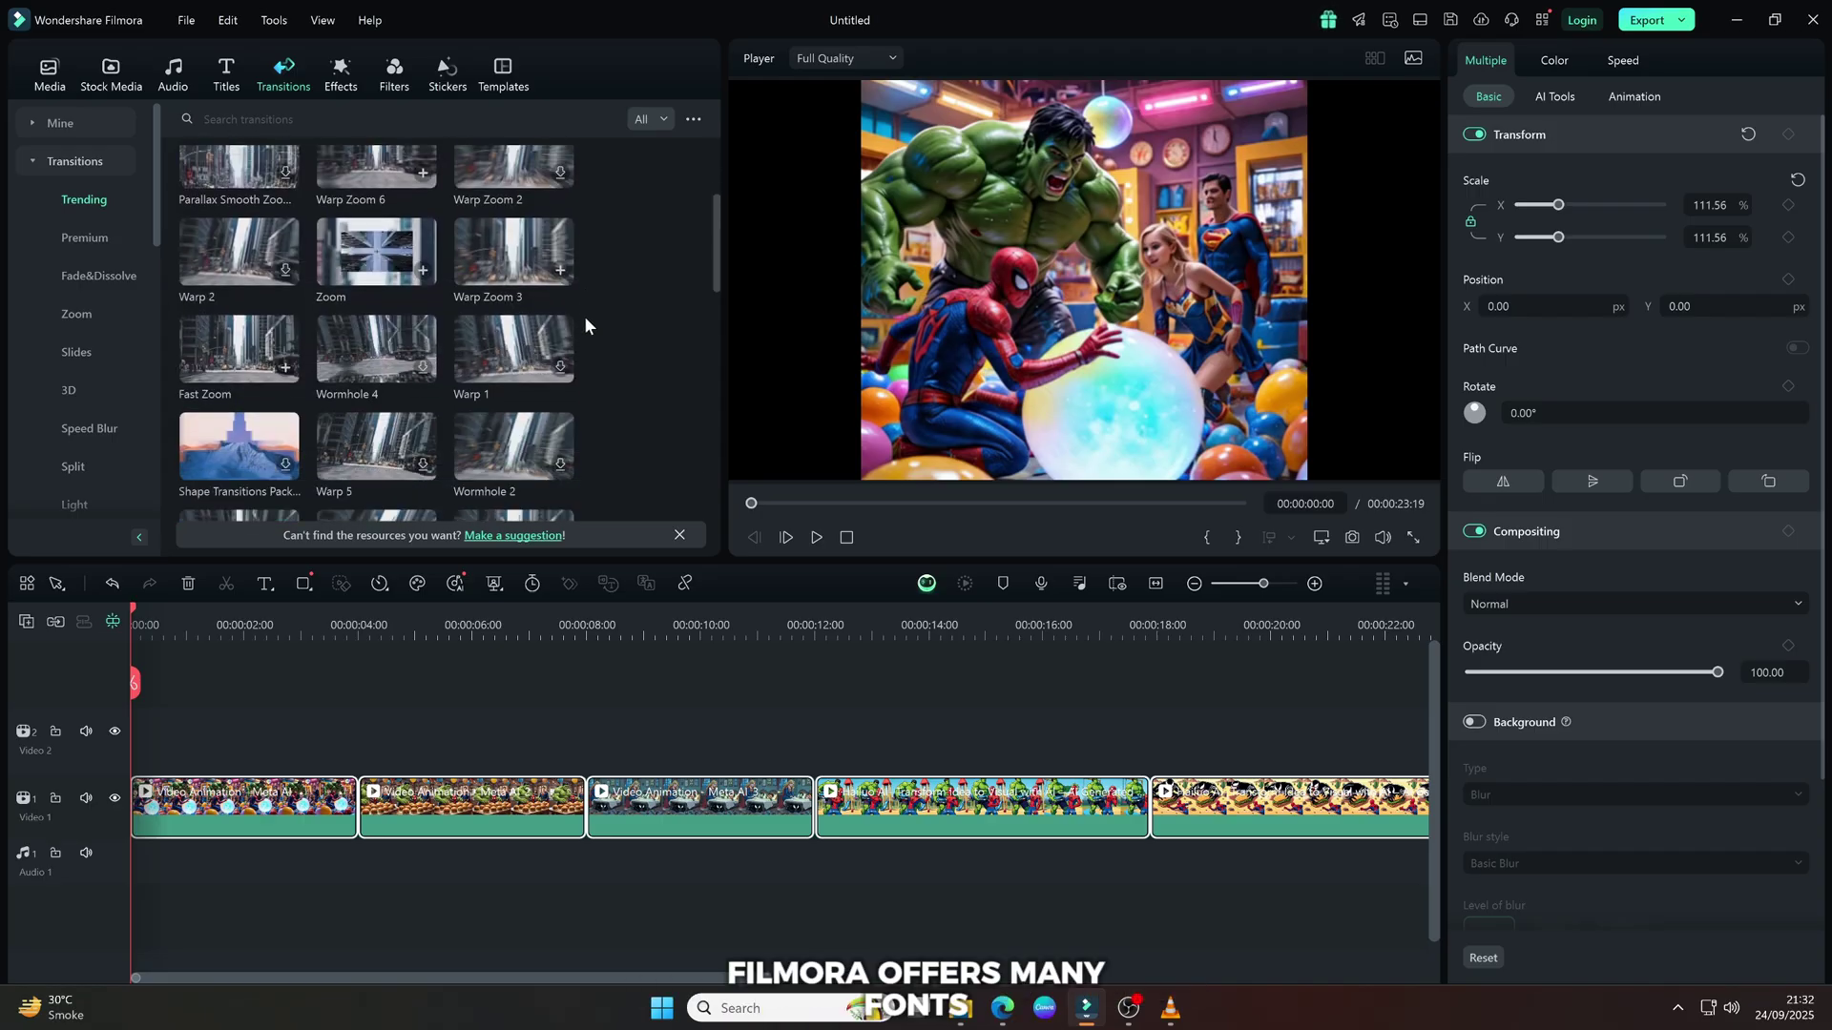
scroll(585, 324, "down", 2)
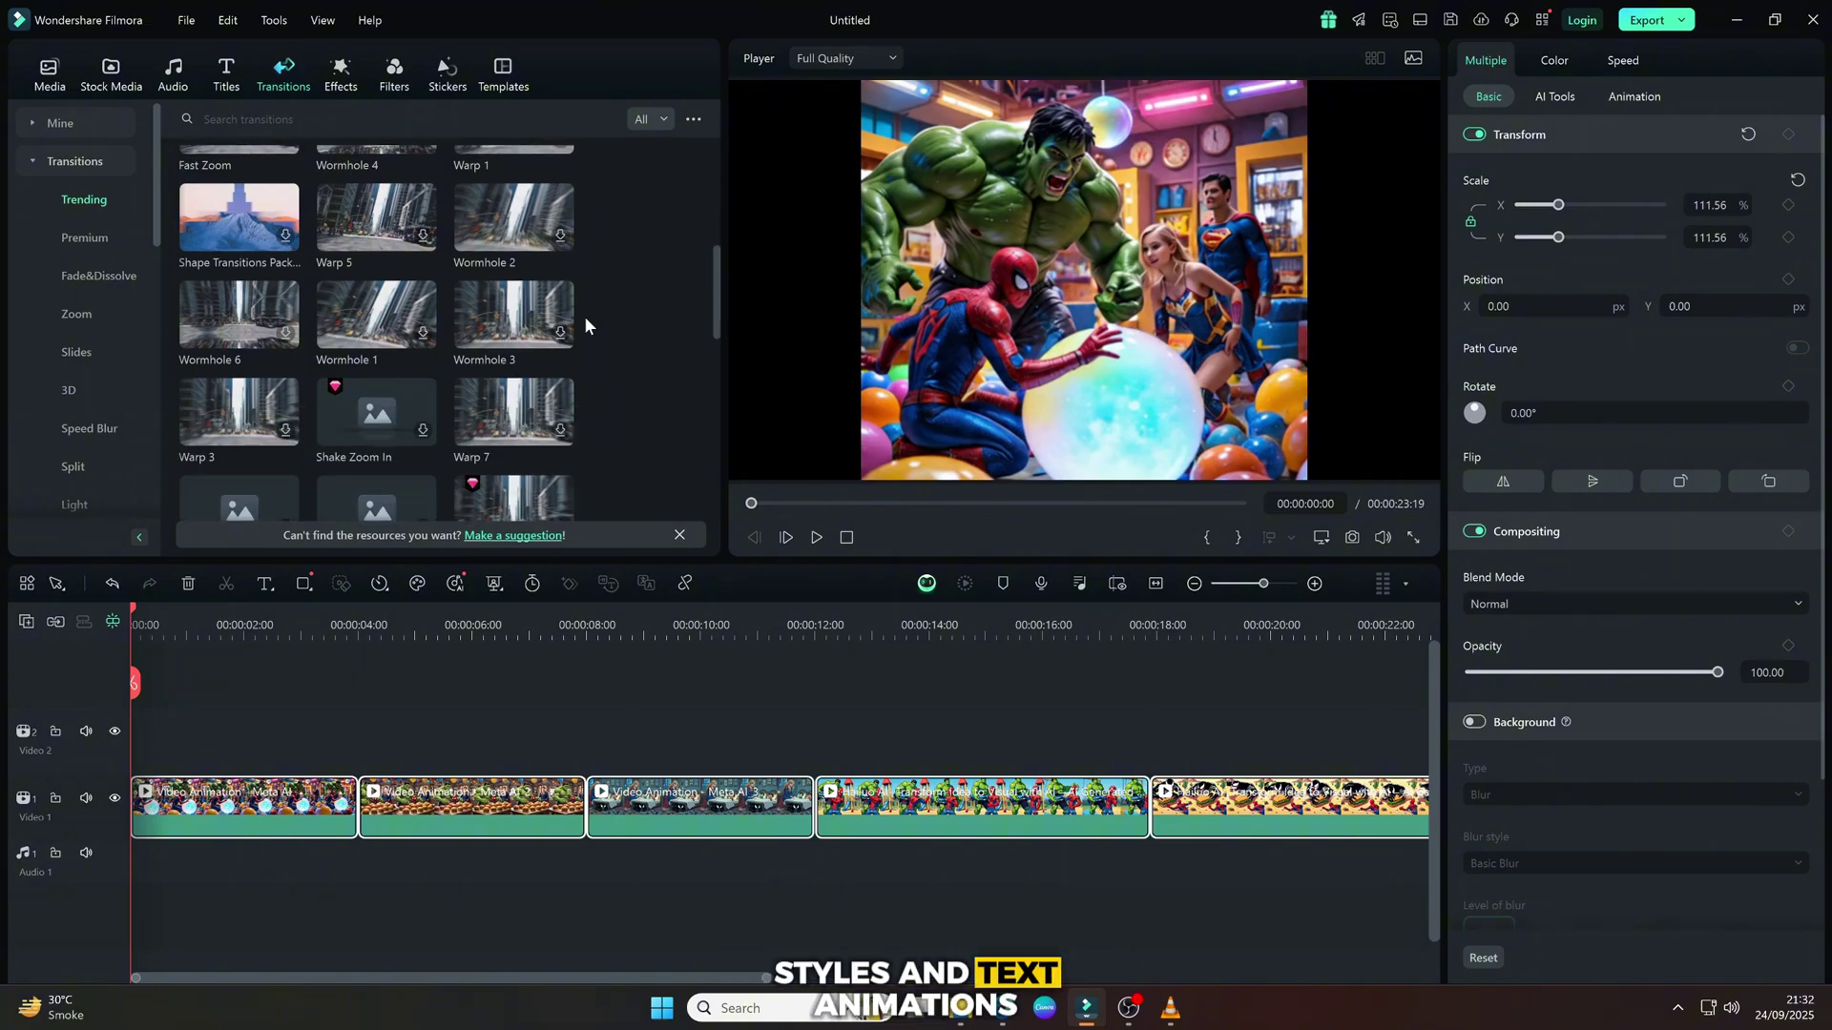
scroll(584, 324, "down", 3)
scroll(584, 325, "down", 1)
scroll(583, 324, "down", 1)
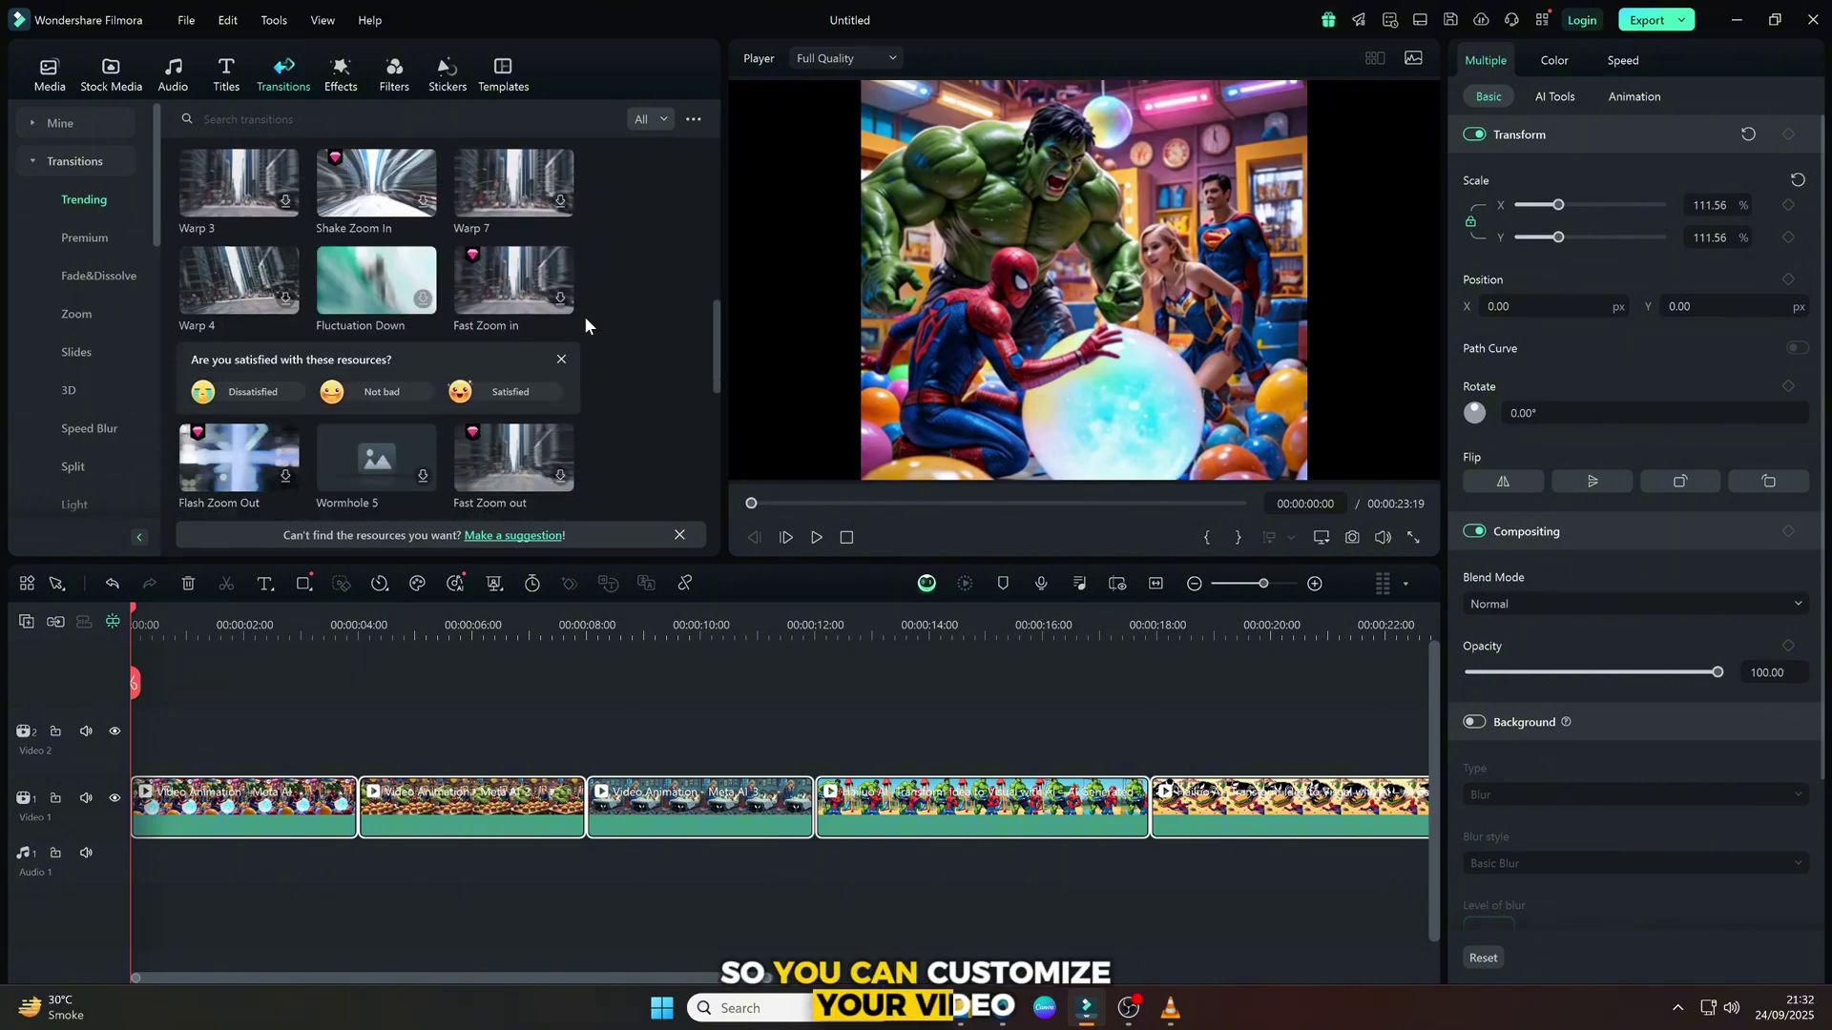
scroll(585, 325, "up", 4)
scroll(585, 317, "up", 1)
scroll(584, 316, "up", 2)
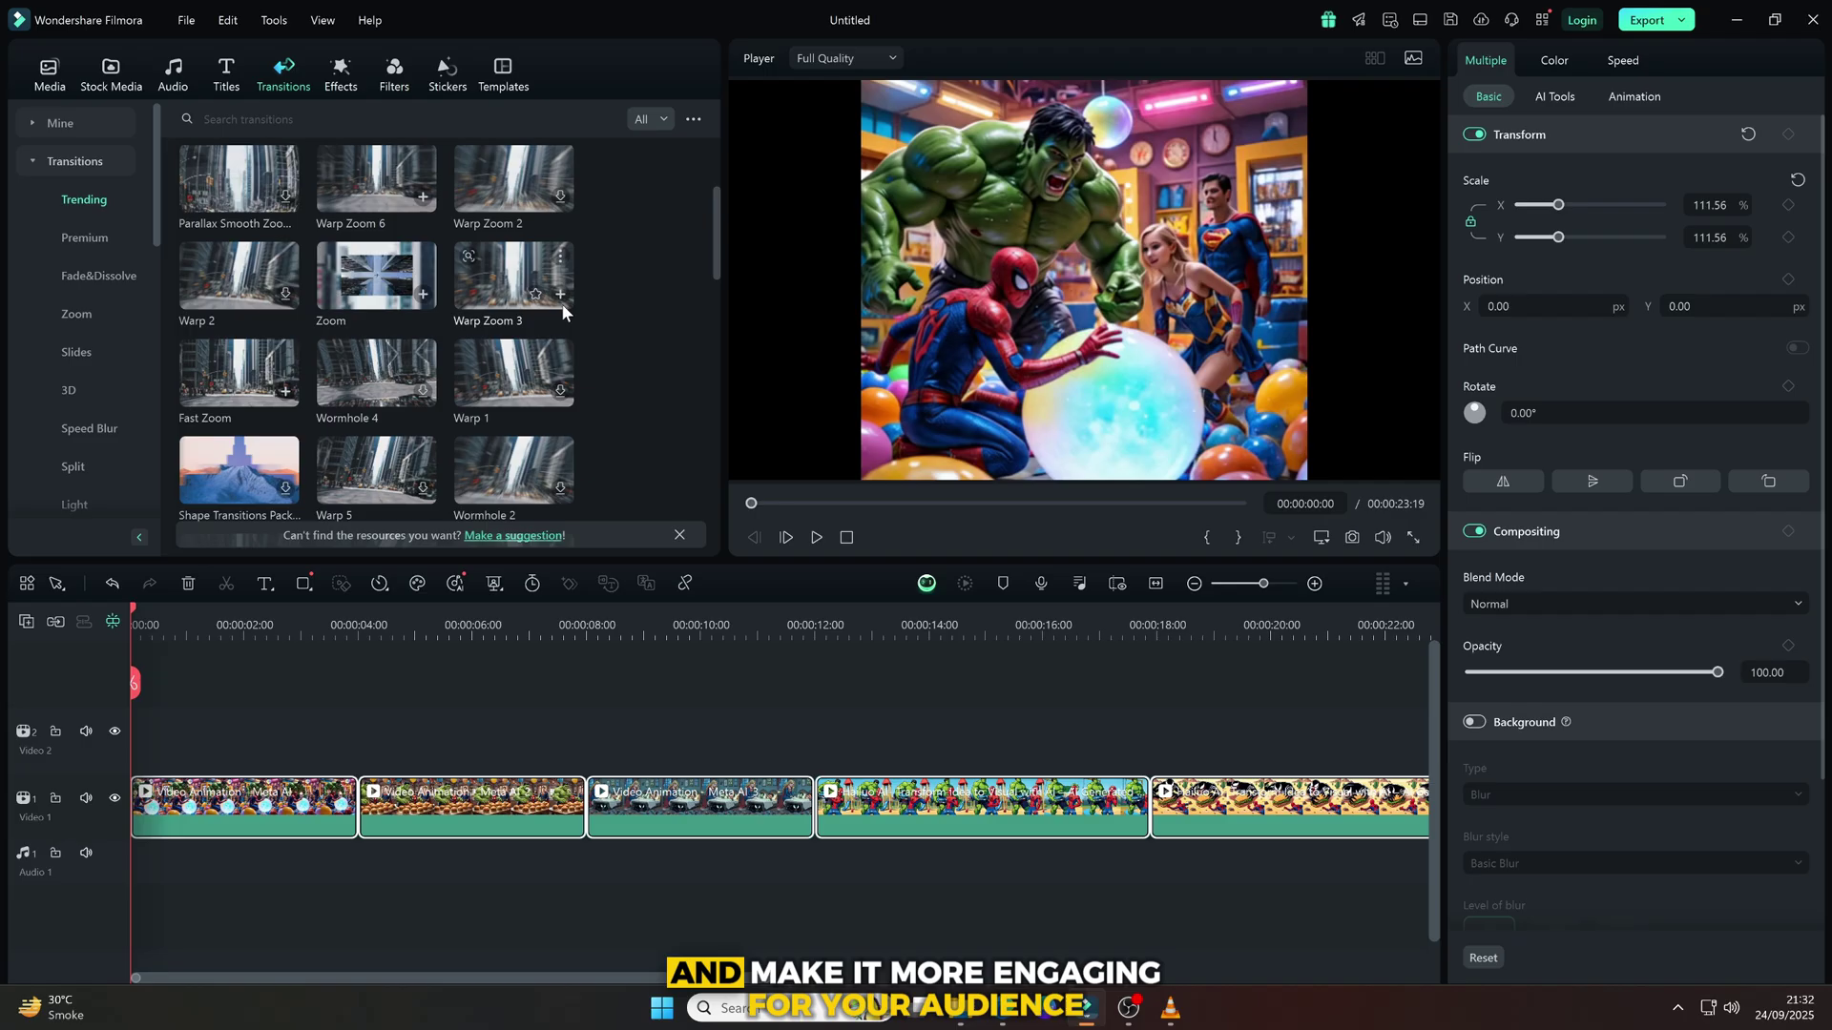
scroll(562, 304, "up", 1)
Step: Drag Big Title Pack Title 01 from the Titles library onto the Video 2 track at 00:00
left_click(226, 93)
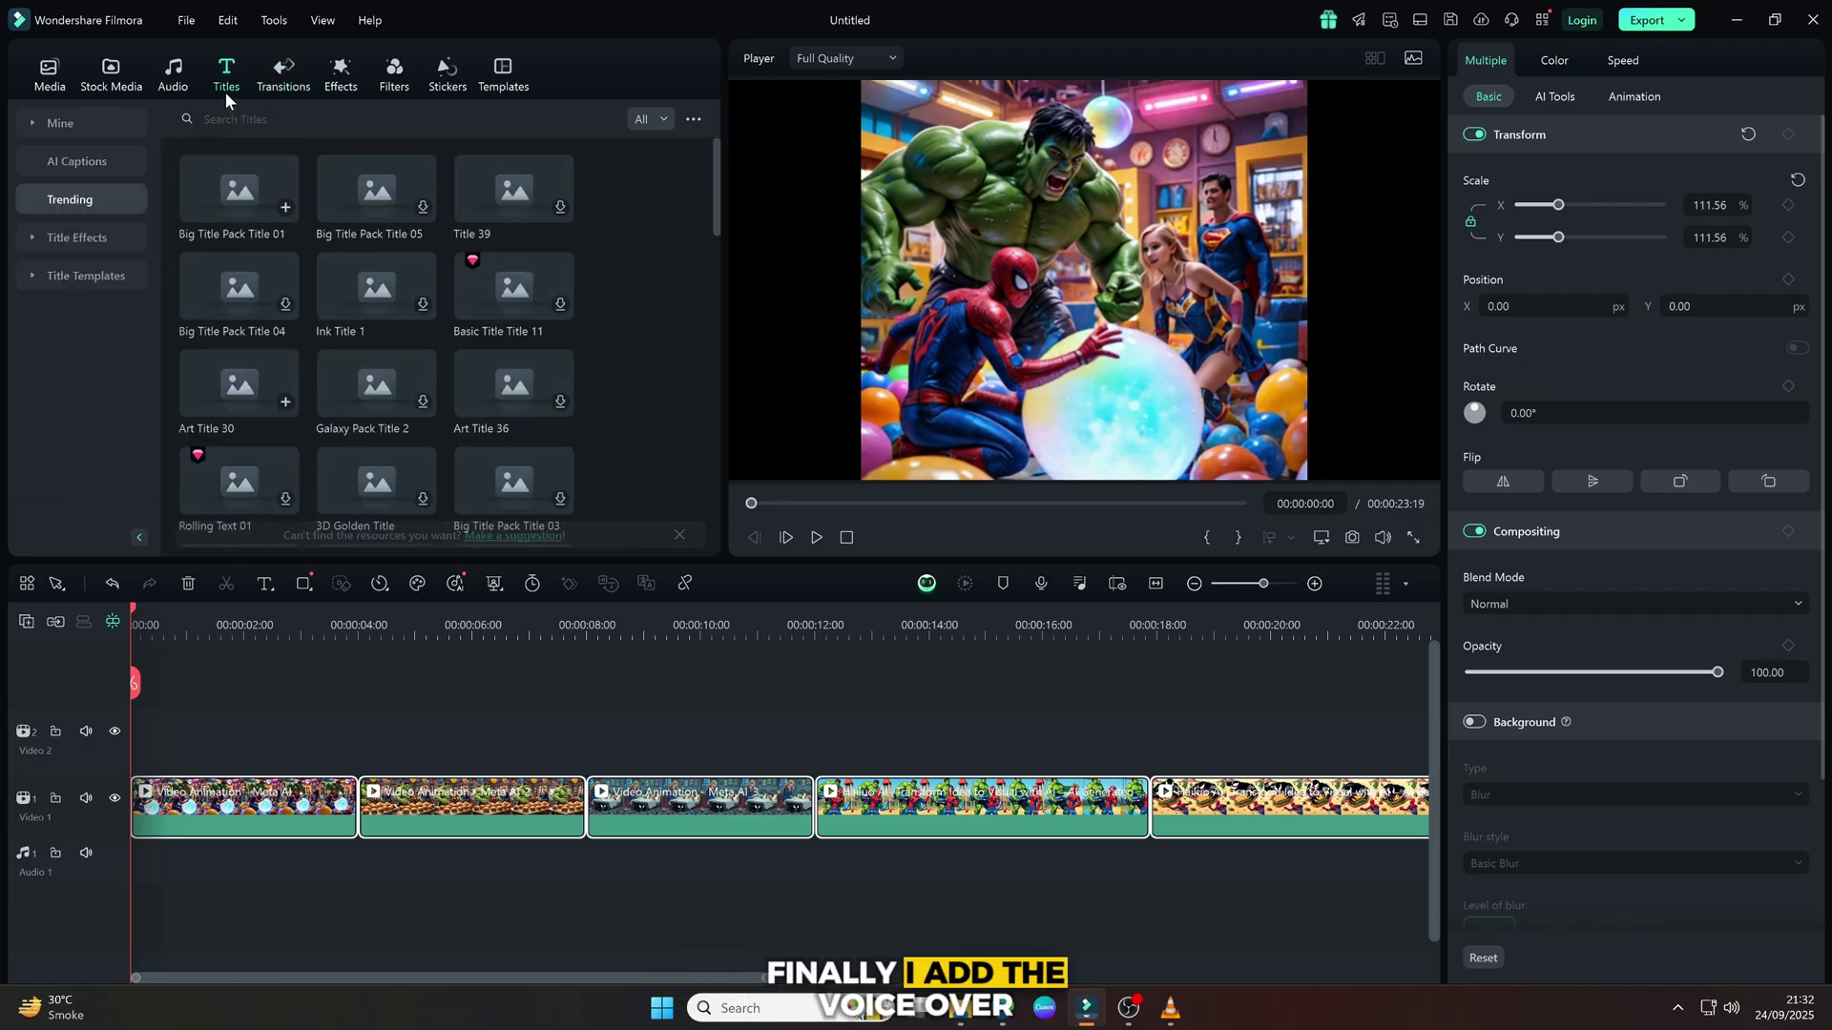
scroll(420, 194, "down", 2)
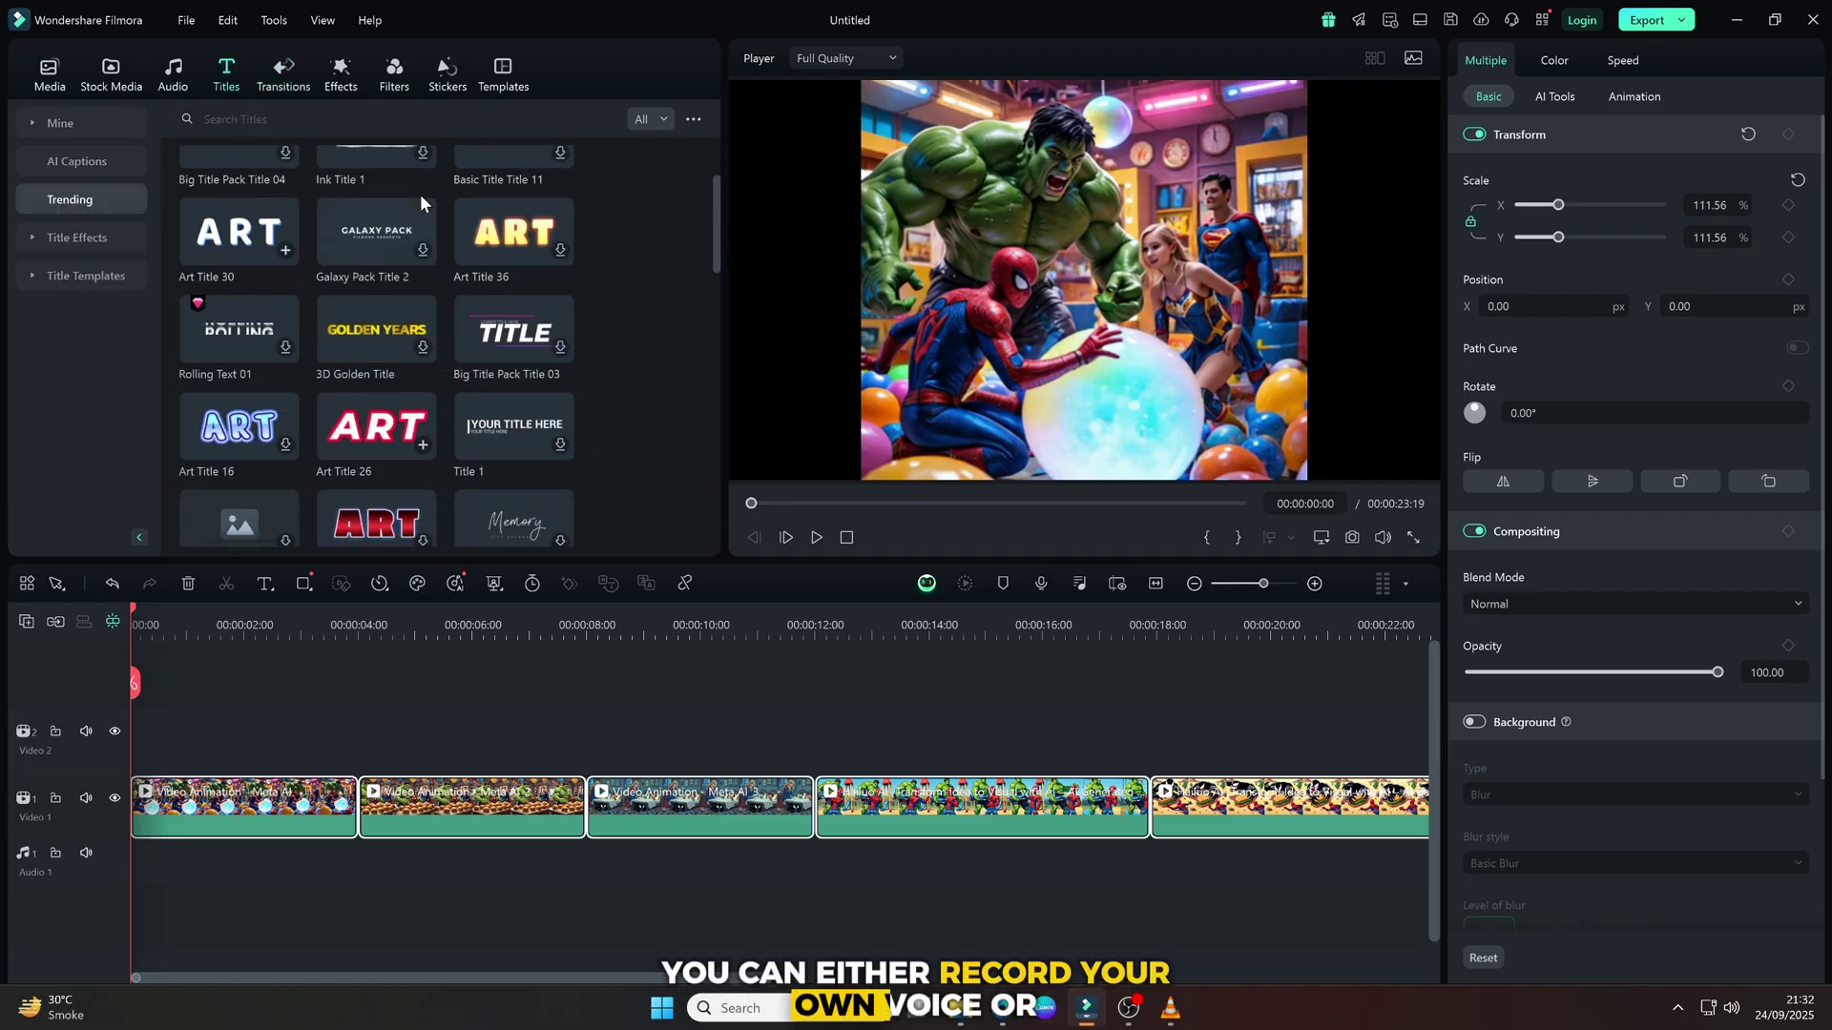
scroll(420, 193, "down", 1)
scroll(504, 247, "down", 2)
scroll(504, 246, "down", 1)
scroll(504, 247, "down", 1)
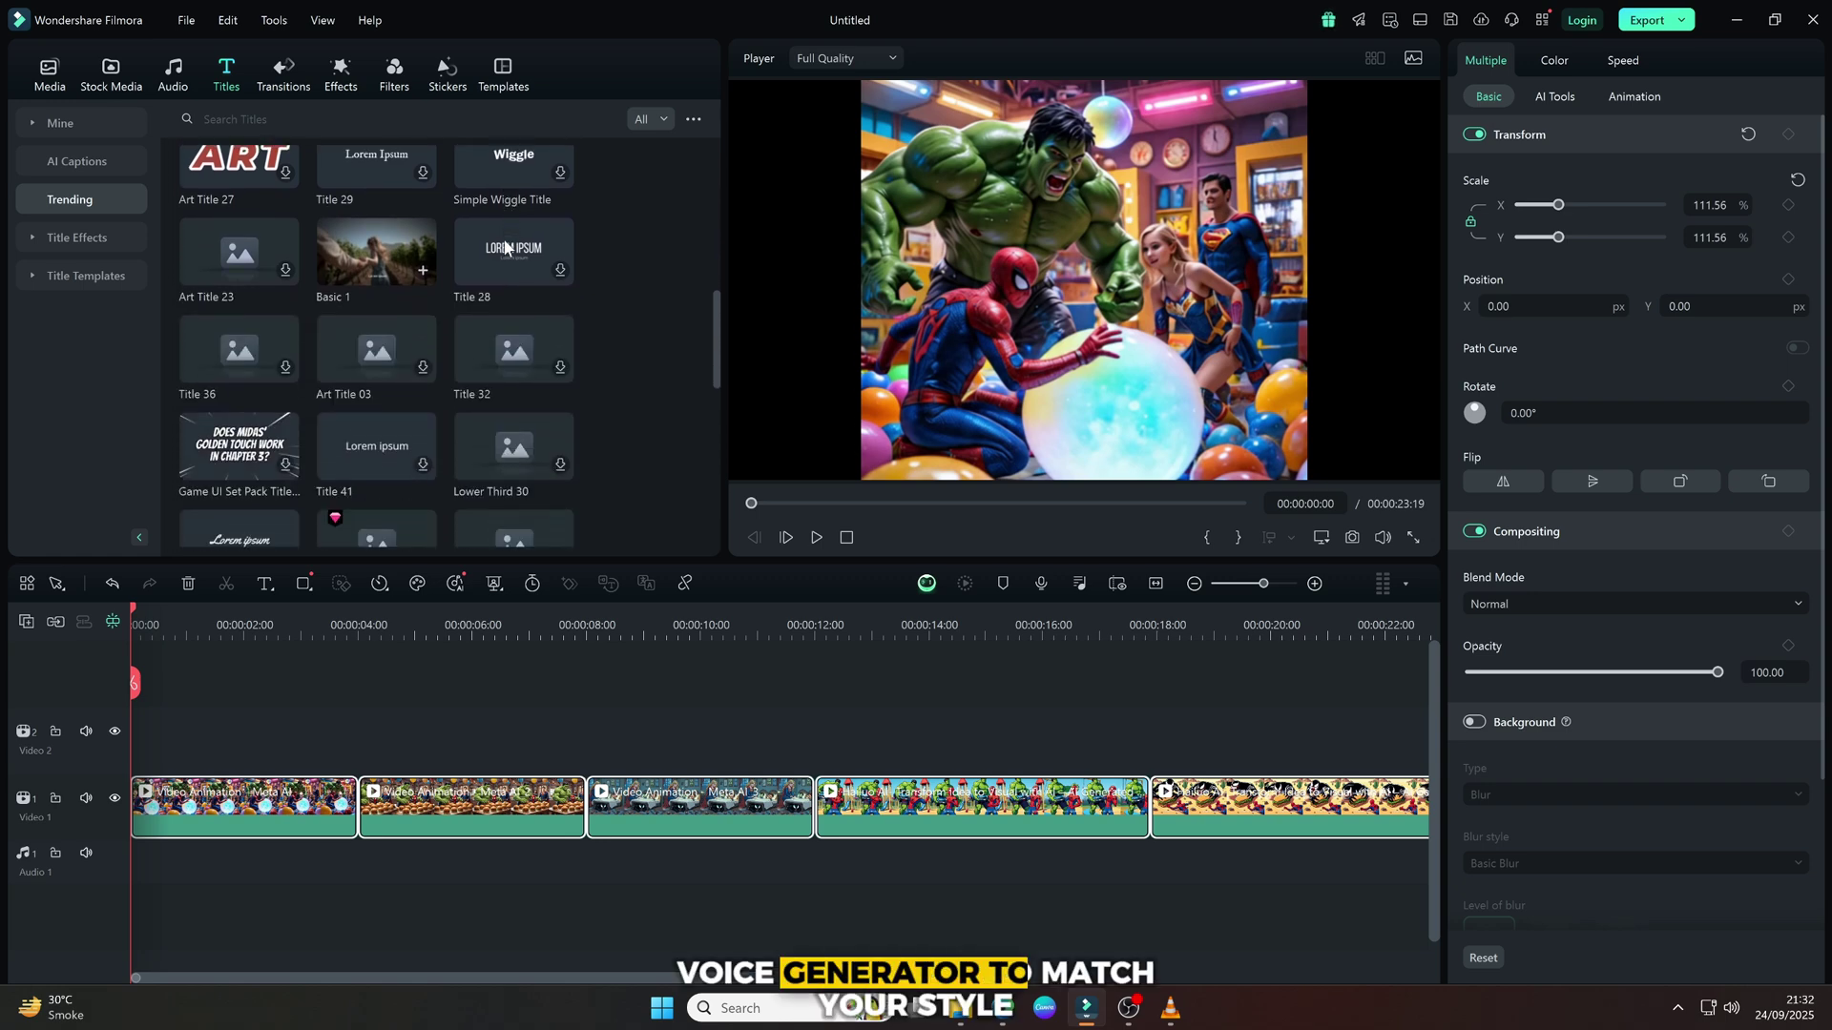
scroll(504, 247, "down", 2)
scroll(505, 247, "down", 1)
scroll(504, 239, "down", 1)
scroll(504, 239, "down", 2)
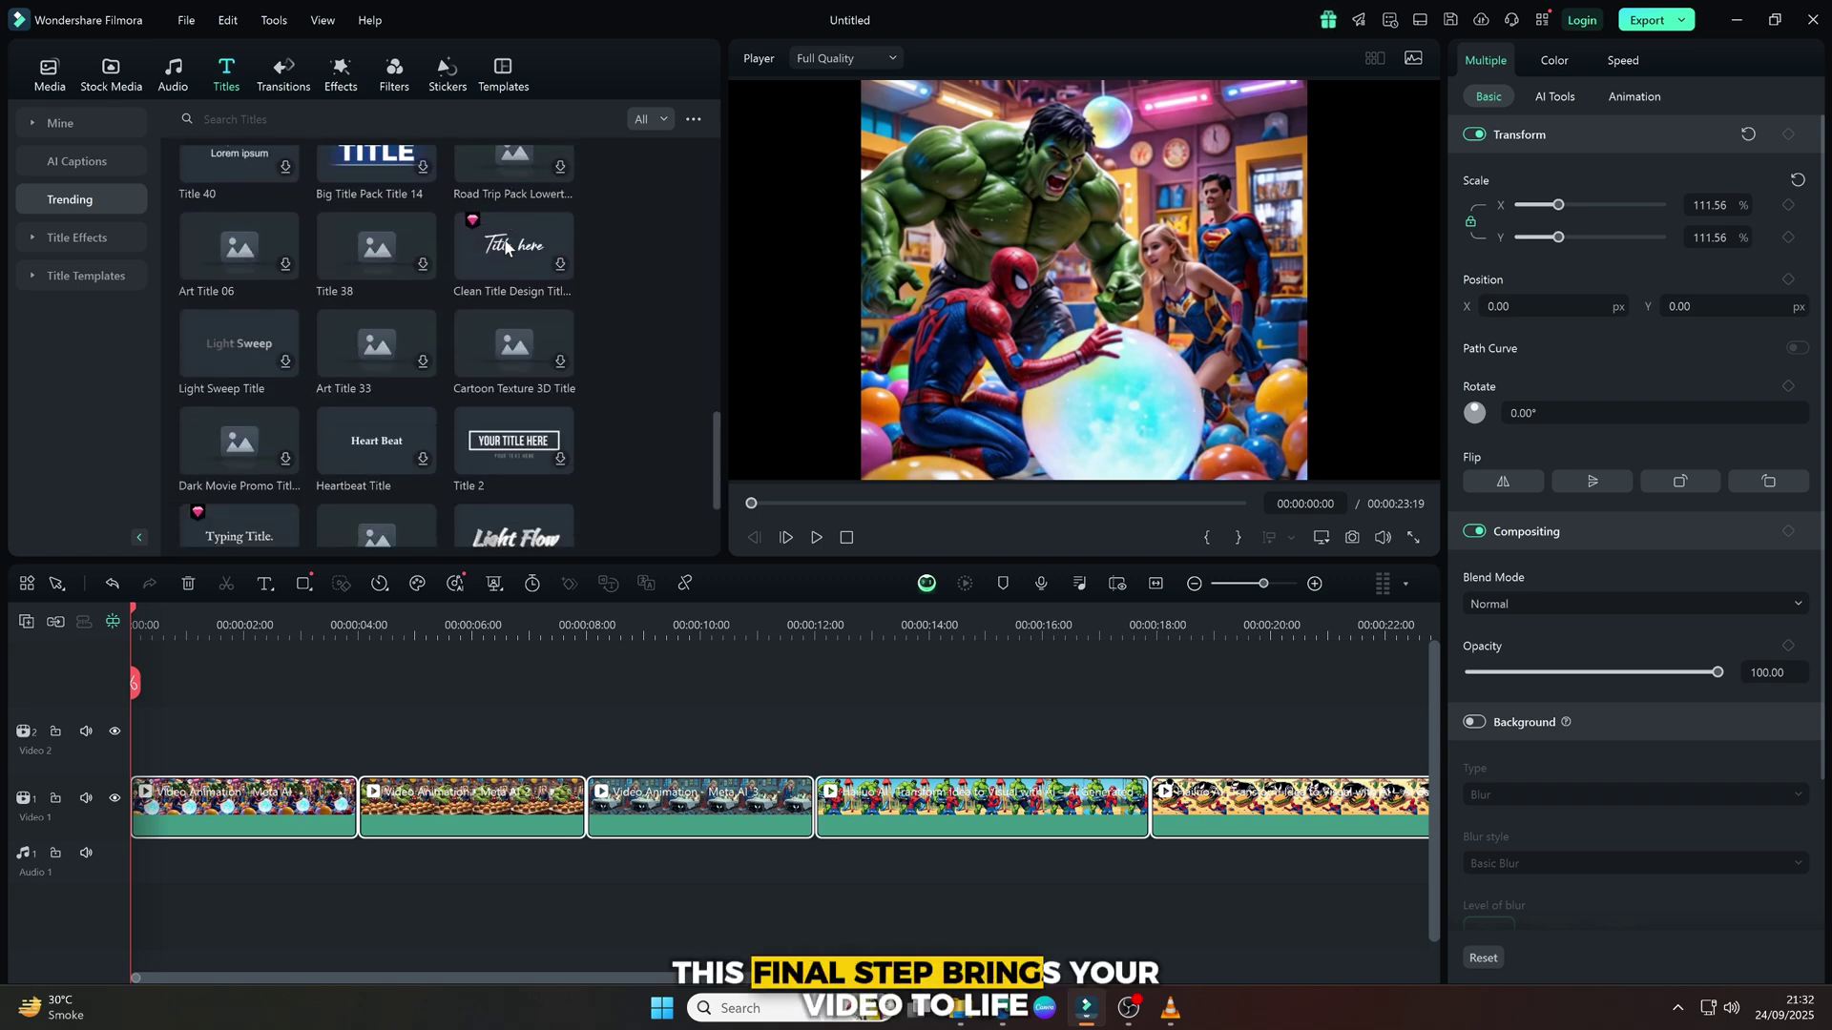
scroll(515, 236, "up", 5)
scroll(517, 237, "up", 2)
mouse_move(375, 186)
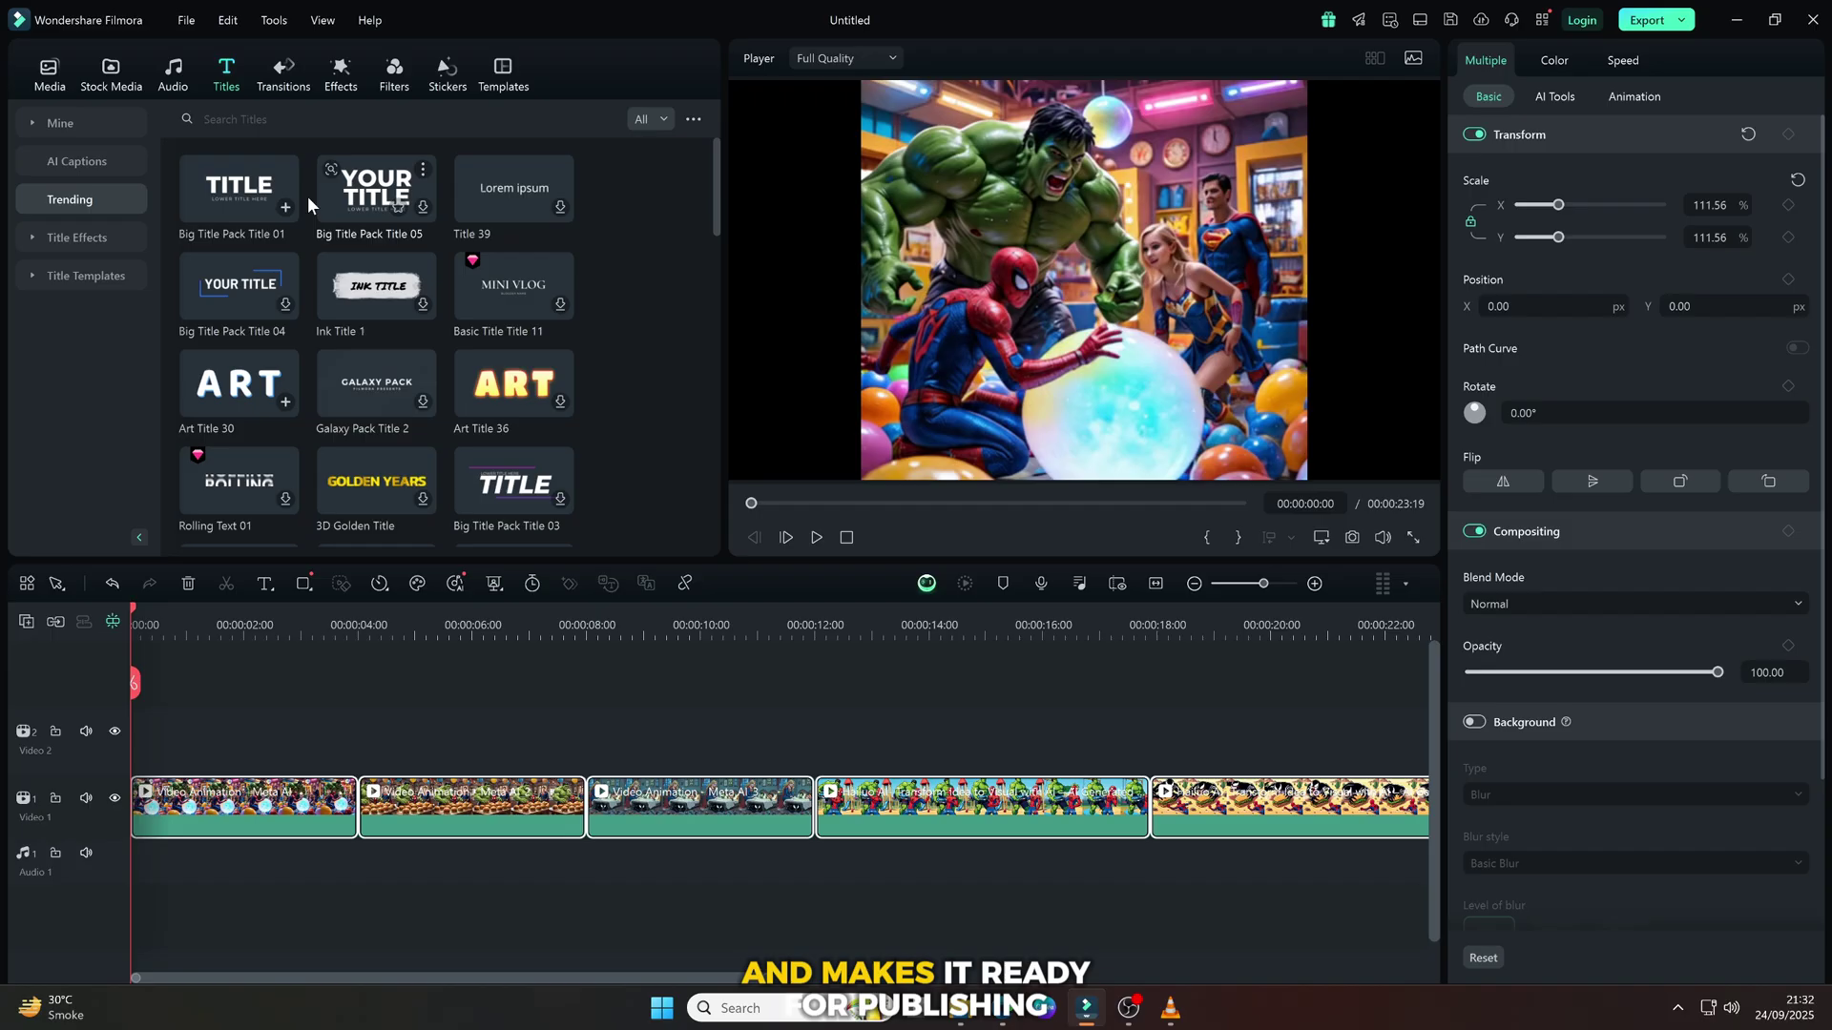
mouse_move(226, 191)
left_mouse_down()
mouse_move(192, 730)
mouse_move(132, 735)
left_mouse_up()
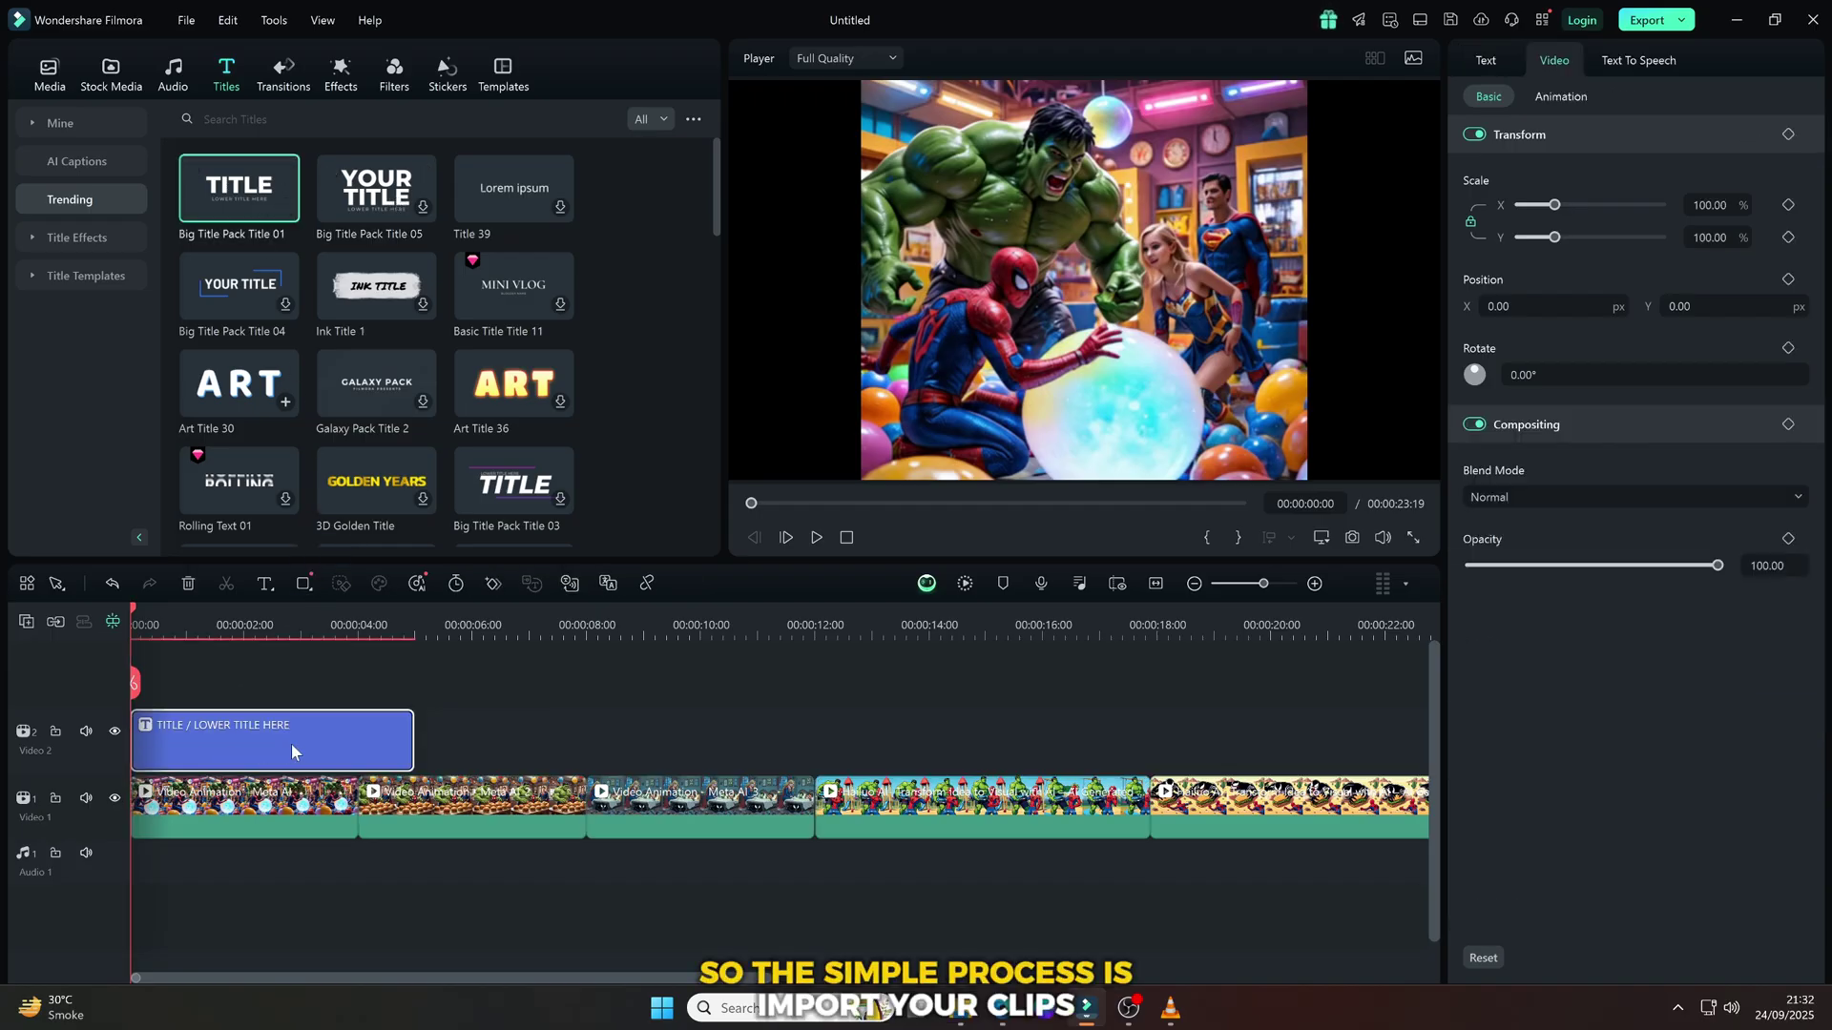
left_click(818, 537)
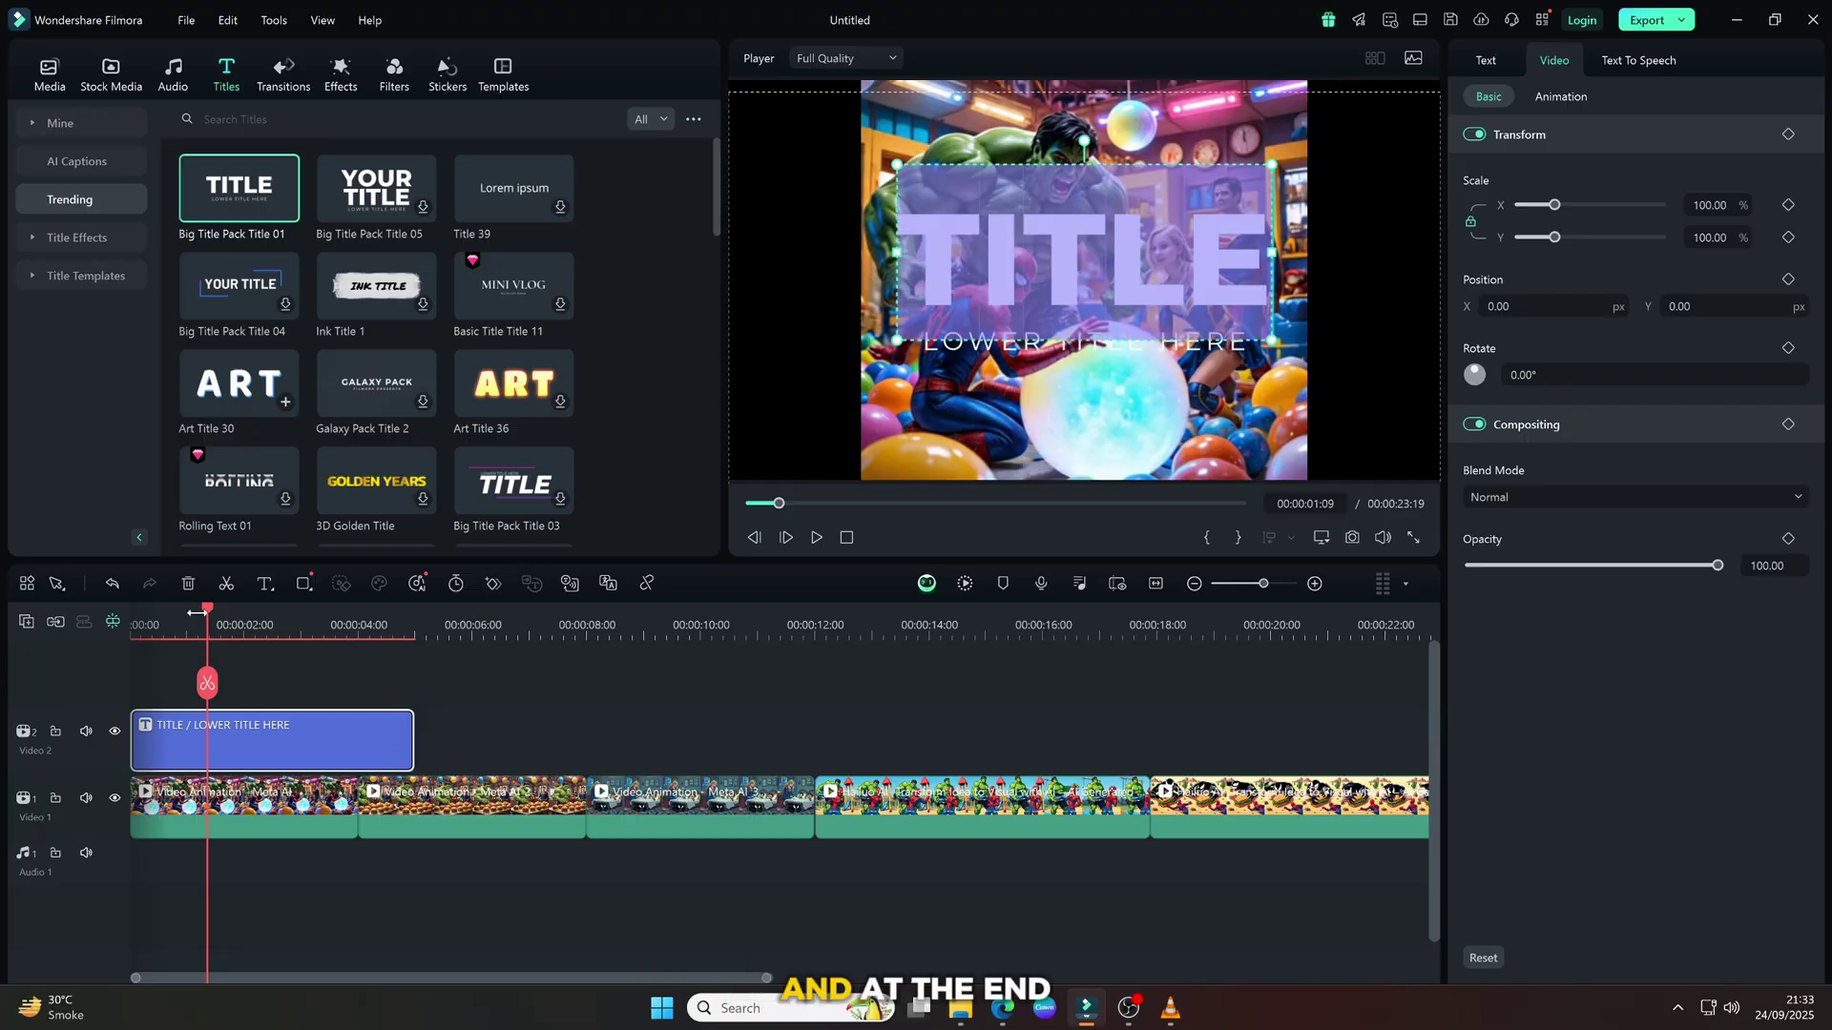
left_click_drag(119, 622, 491, 663)
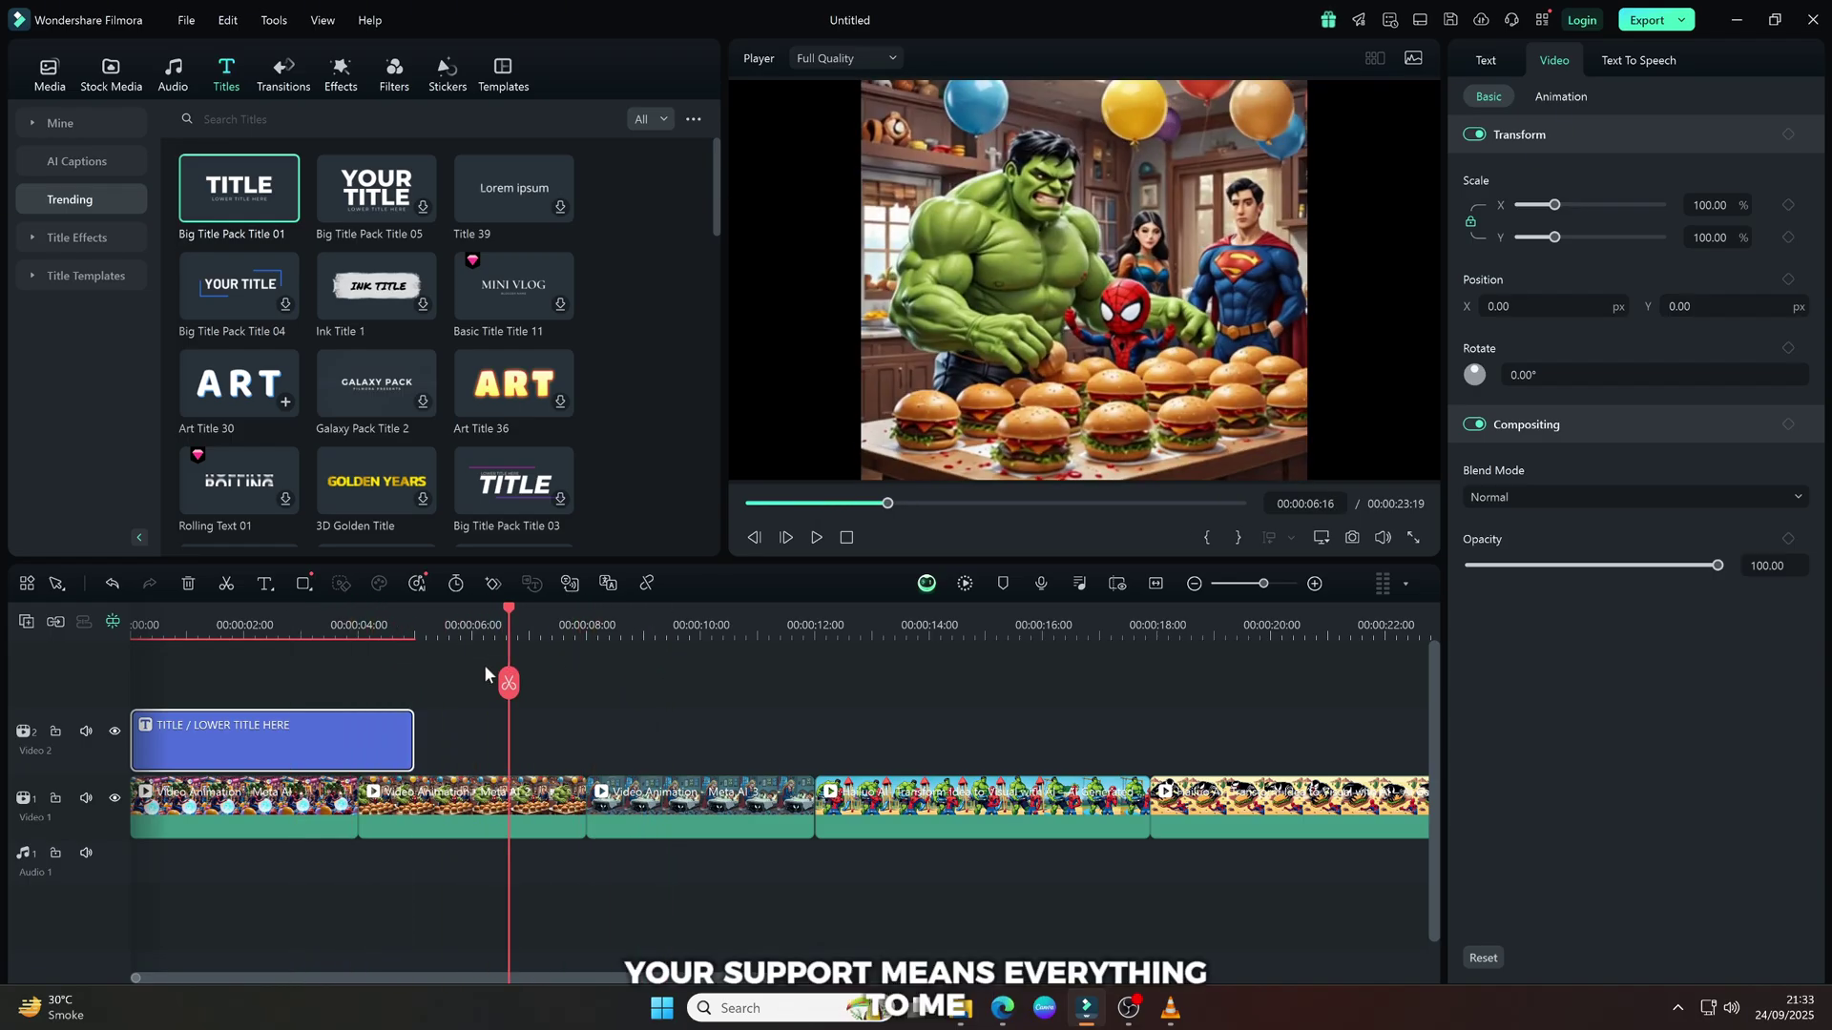
mouse_move(489, 663)
left_mouse_down()
mouse_move(354, 680)
mouse_move(738, 702)
left_mouse_up()
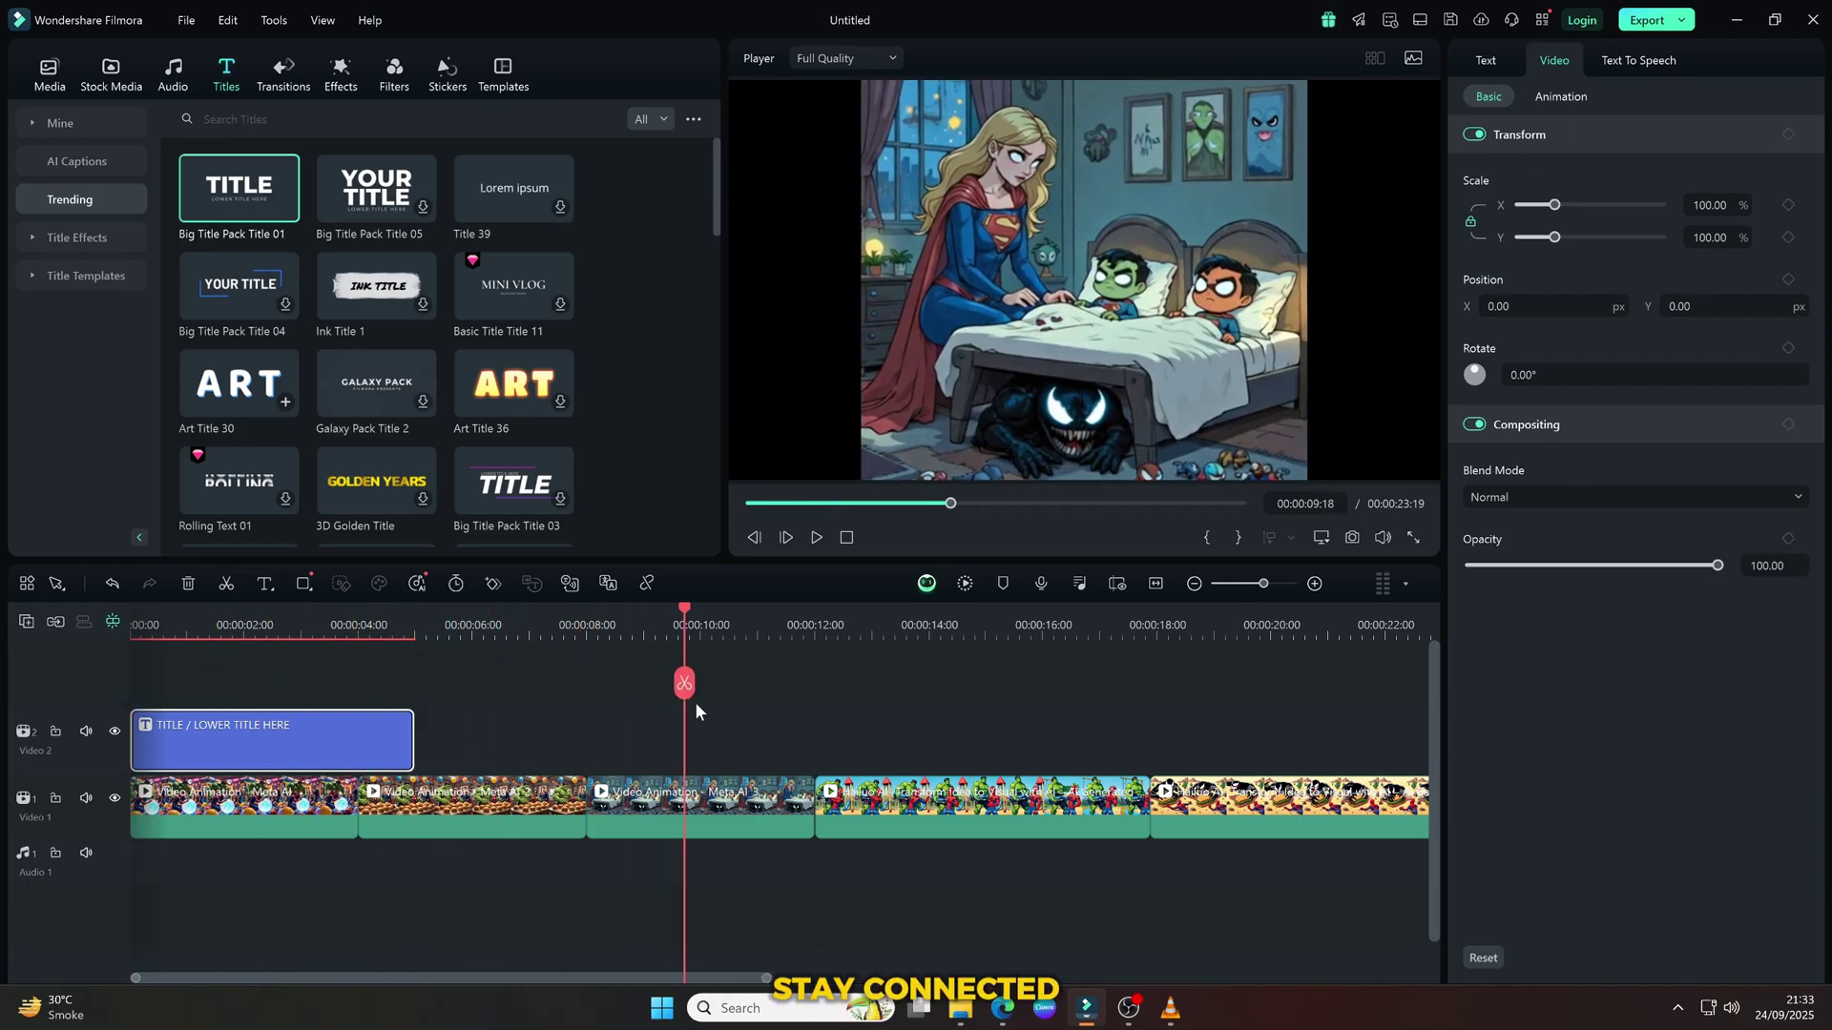